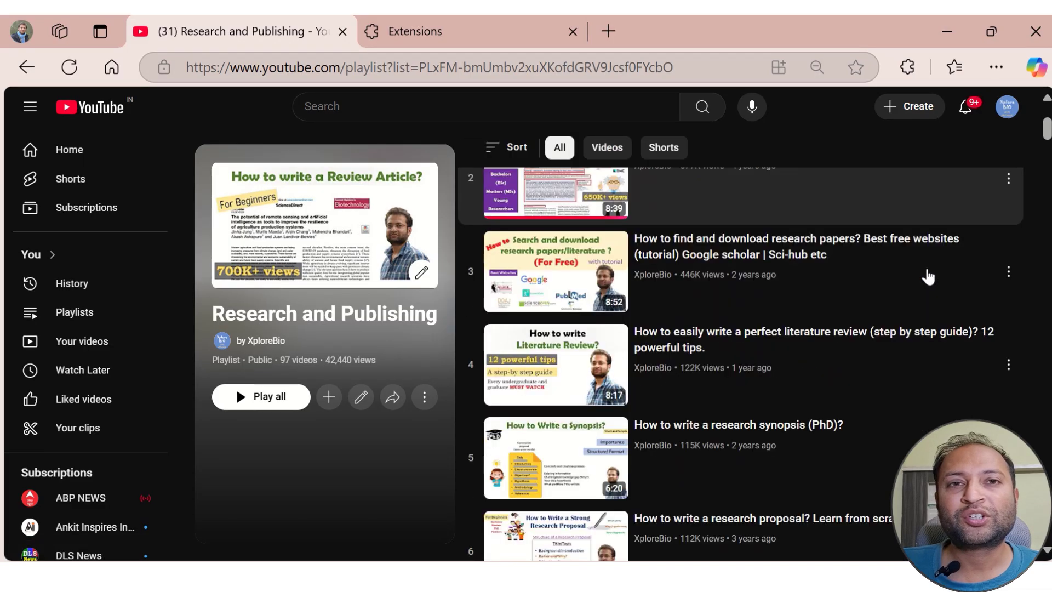
scroll(960, 288, "down", 2)
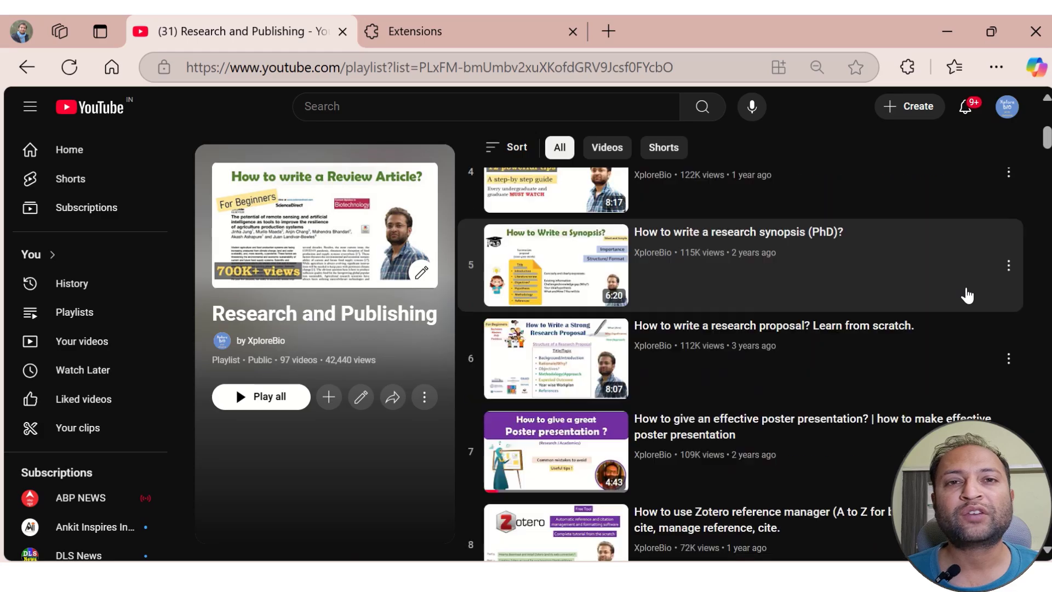
scroll(967, 296, "down", 4)
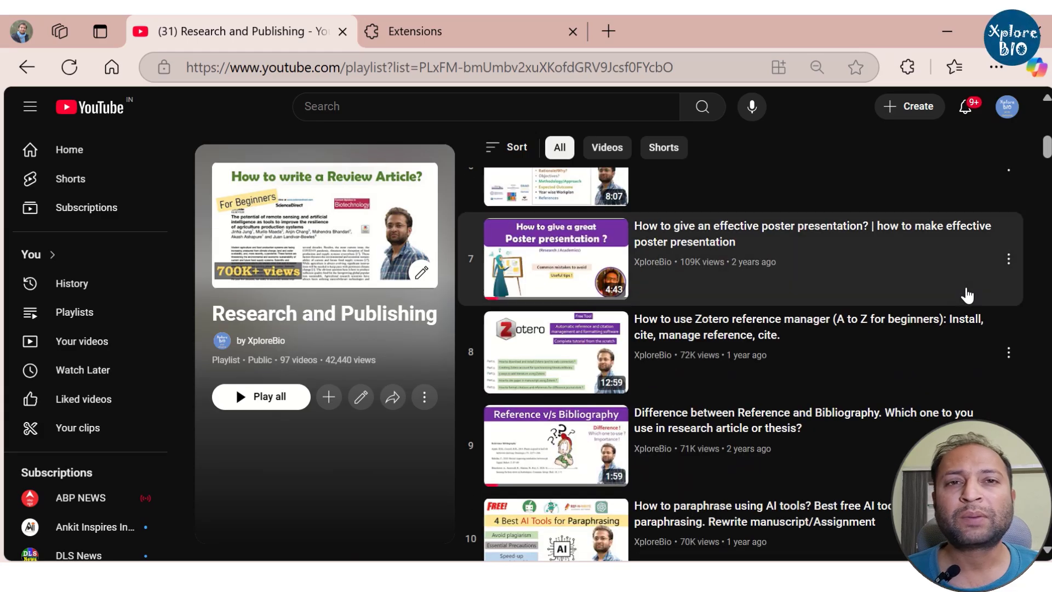
scroll(967, 296, "down", 3)
scroll(967, 296, "down", 2)
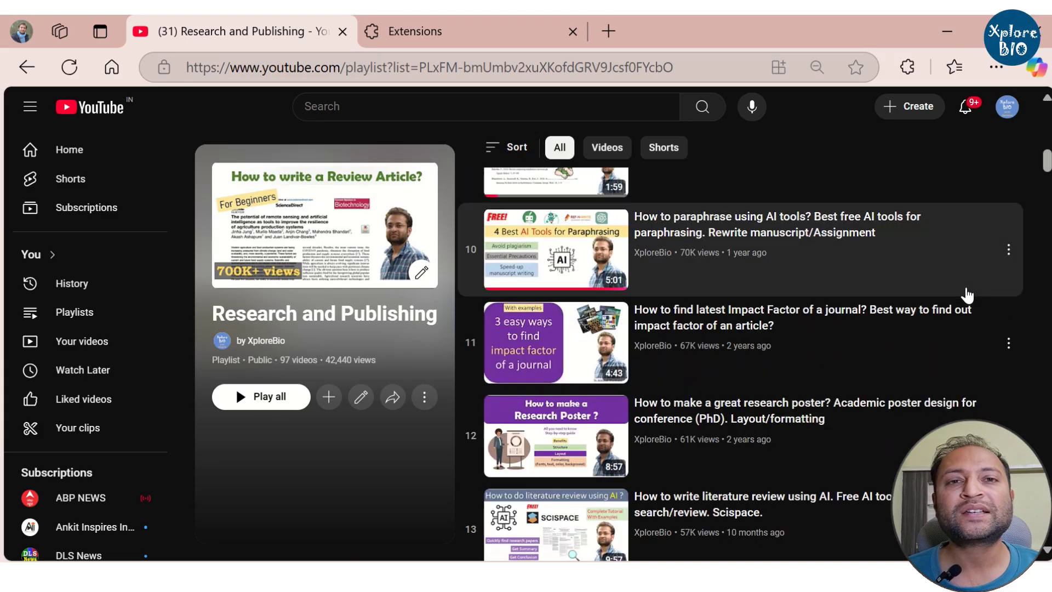
scroll(967, 296, "down", 3)
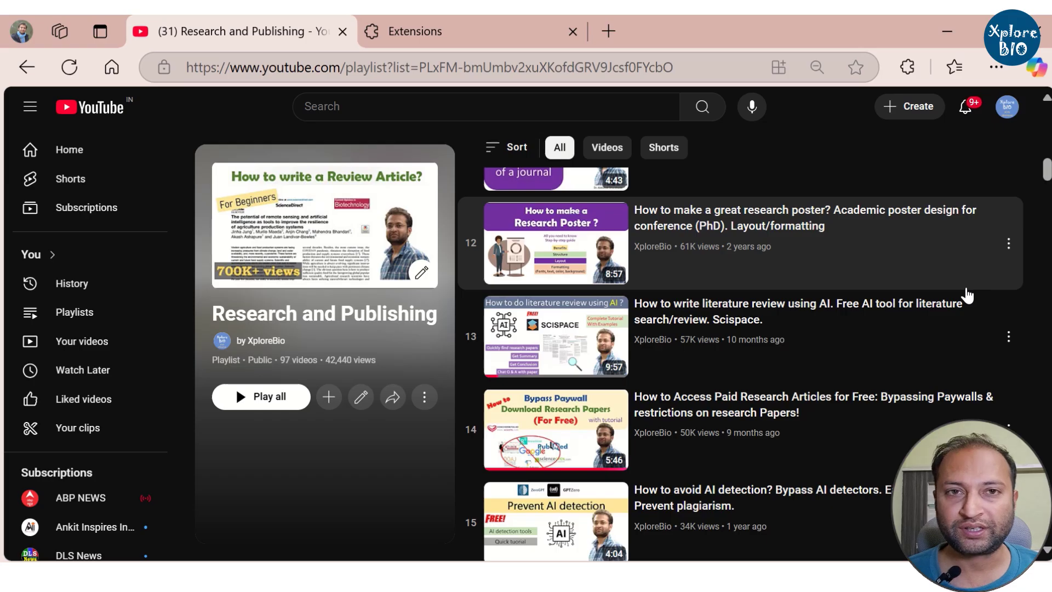
scroll(967, 296, "down", 2)
scroll(967, 295, "down", 5)
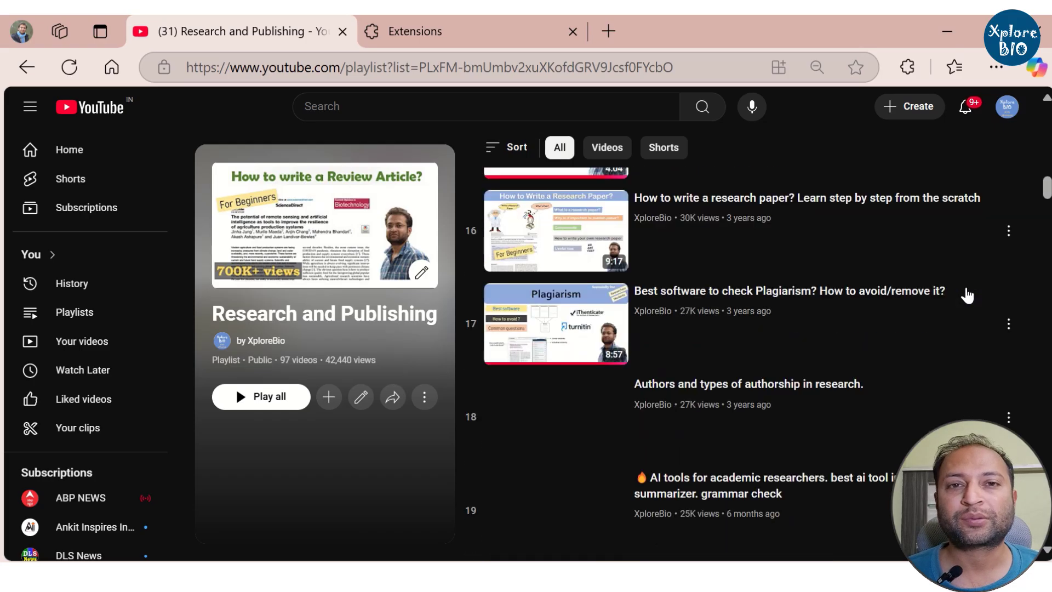
scroll(967, 296, "down", 3)
scroll(967, 296, "down", 3)
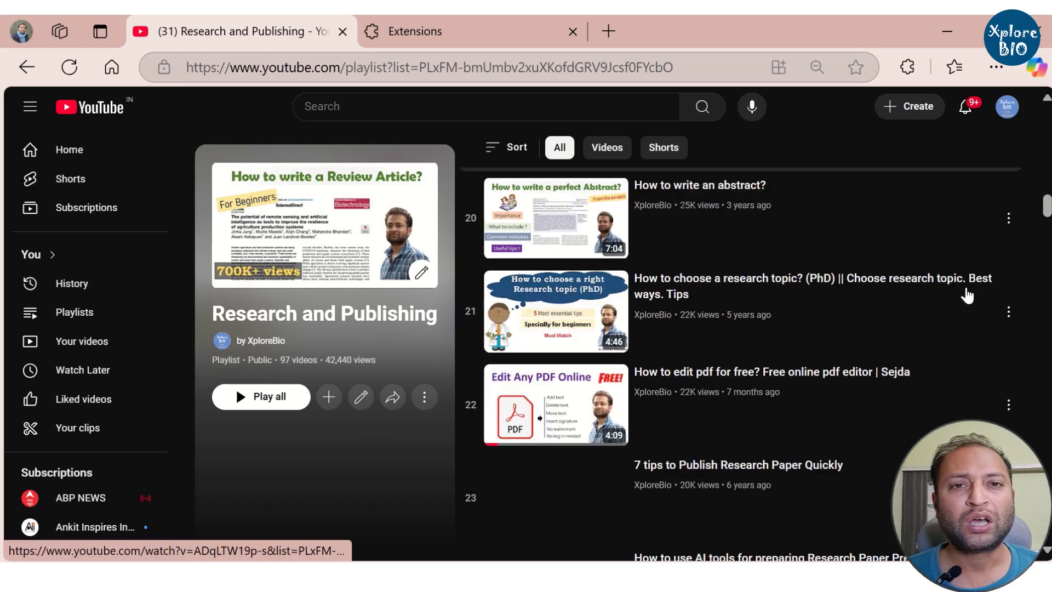
scroll(968, 296, "down", 2)
scroll(967, 296, "down", 3)
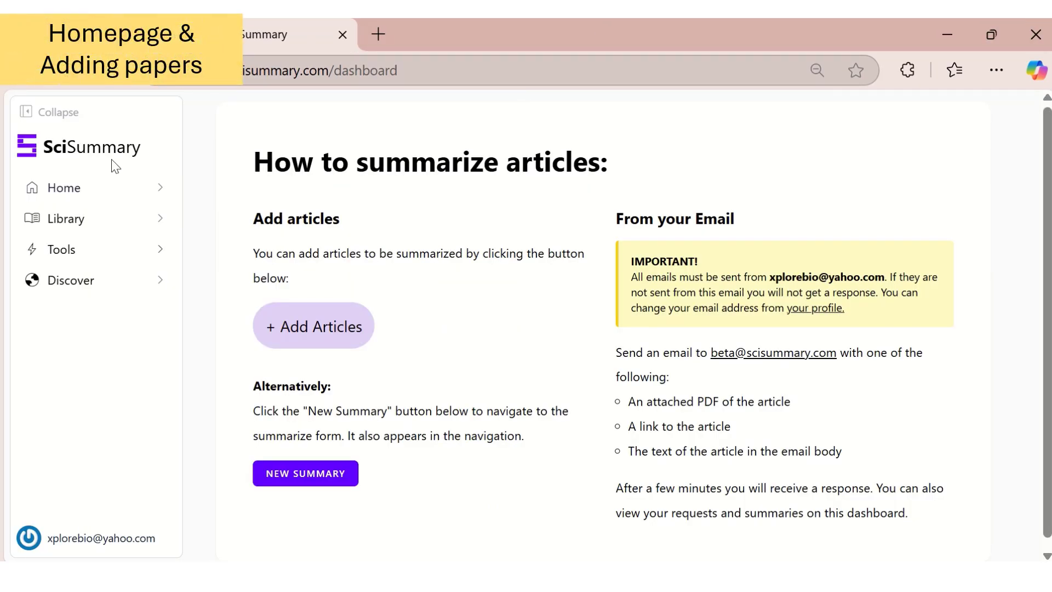
- Upload 5 Frontiers Bamboo 2017.pdf from the computer through Add Articles > Upload new files
left_click(155, 252)
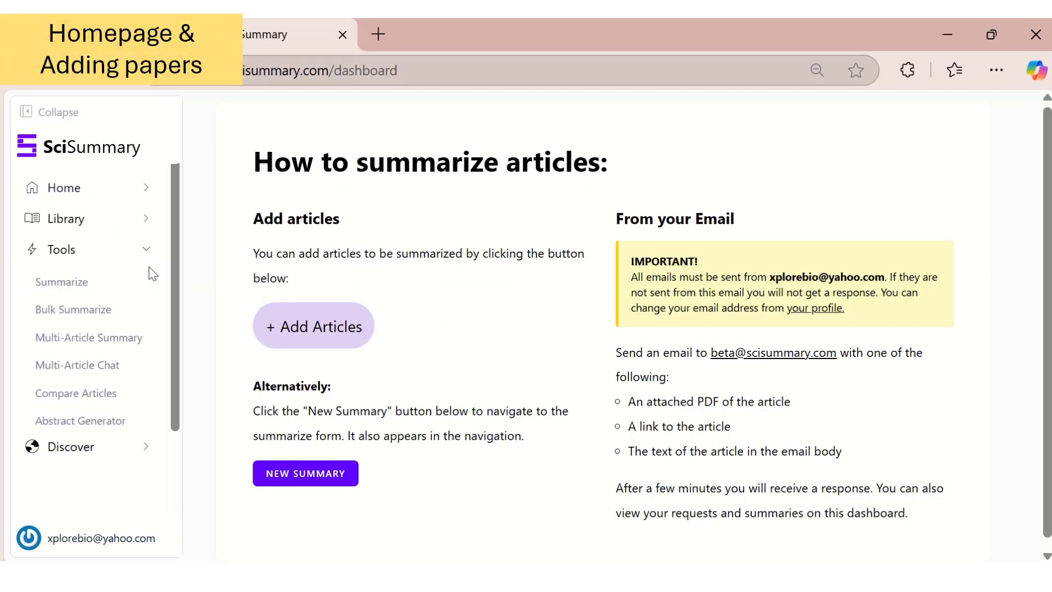
left_click(145, 253)
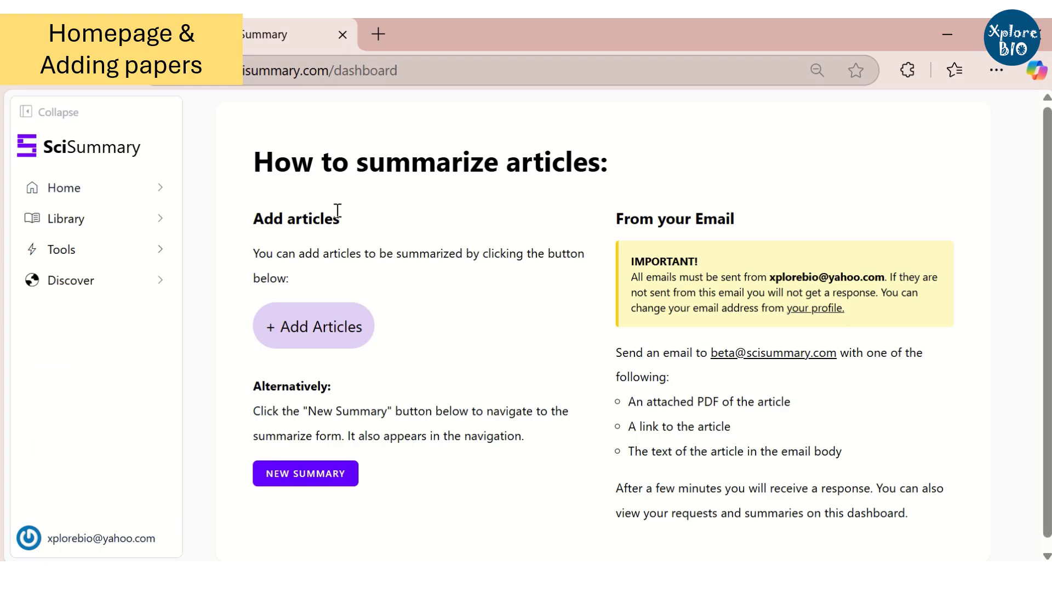
scroll(397, 247, "down", 1)
left_click(327, 323)
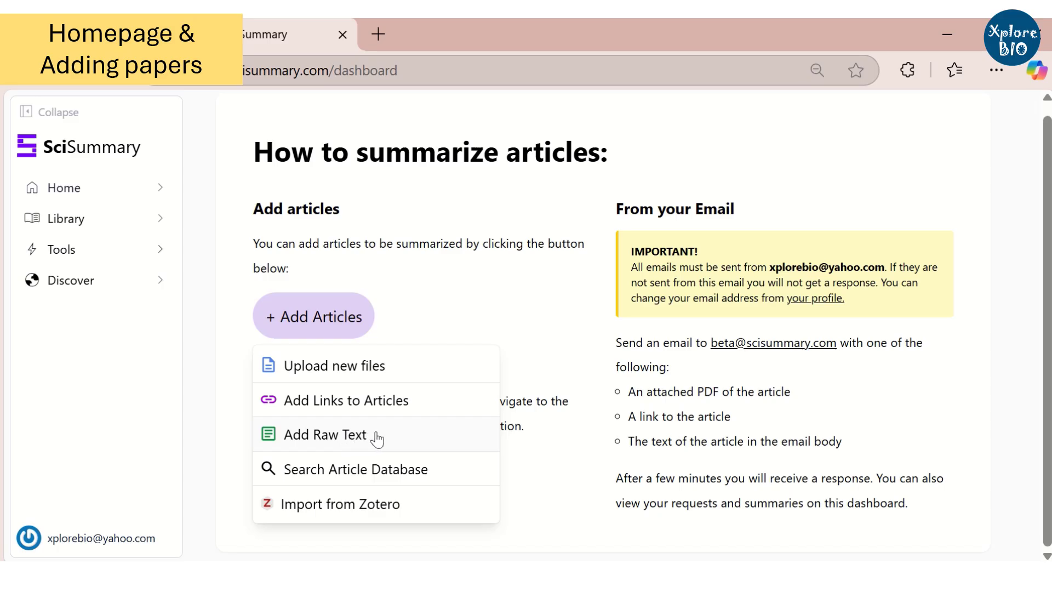
left_click(363, 369)
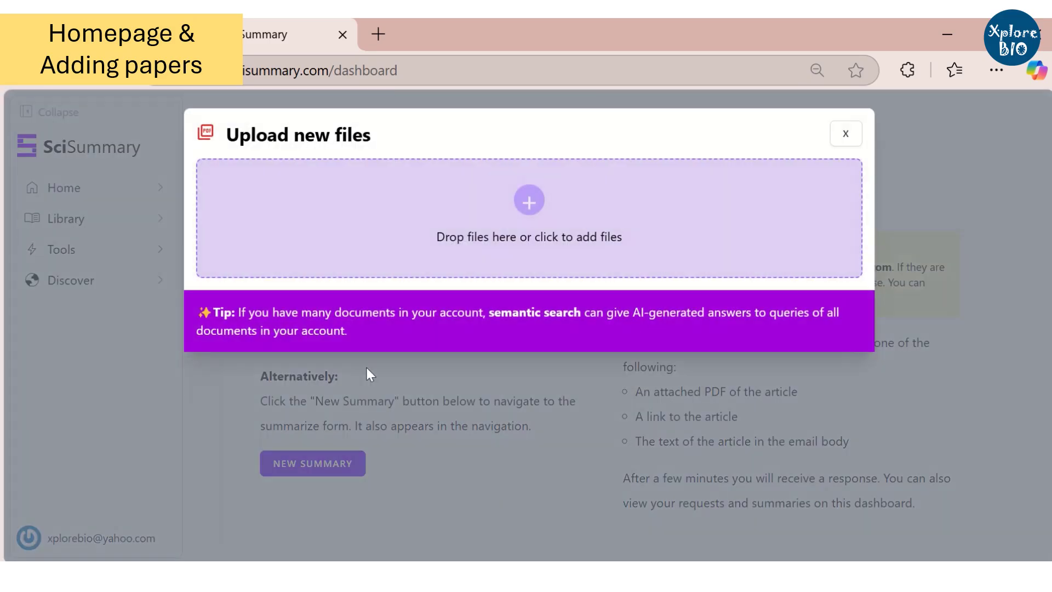
left_click(529, 204)
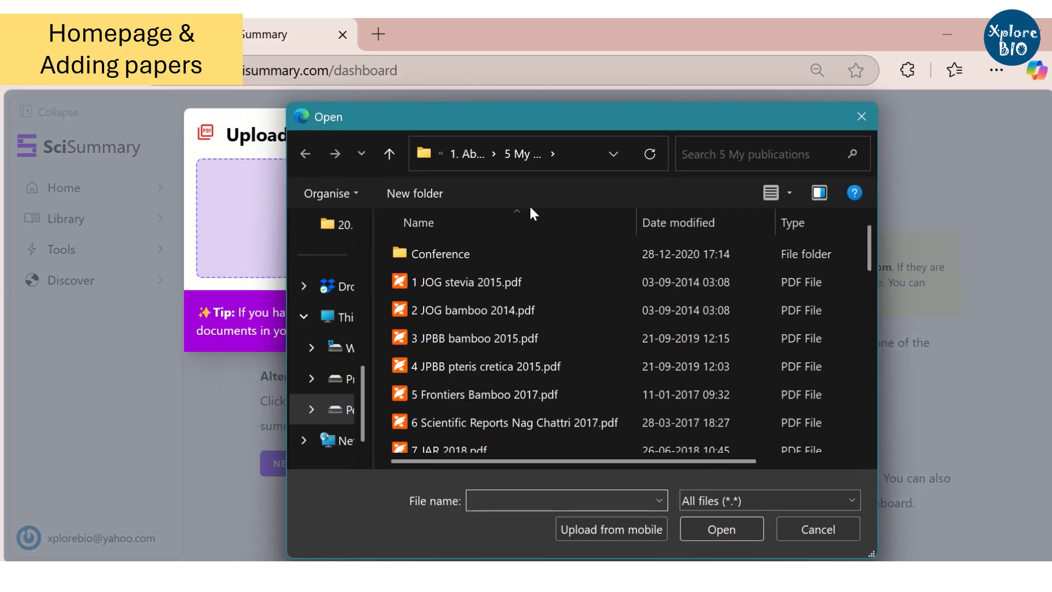
left_click(564, 390)
left_click(711, 527)
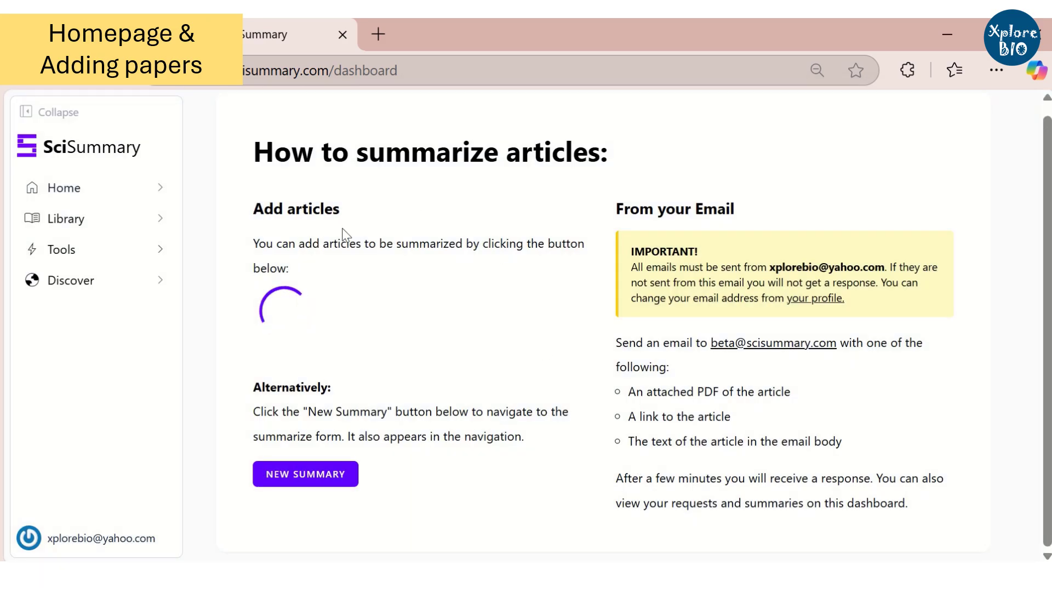
- Compare summary modes, briefly picking summarize-by-section before switching back to Summarize
scroll(592, 315, "down", 2)
scroll(548, 315, "down", 5)
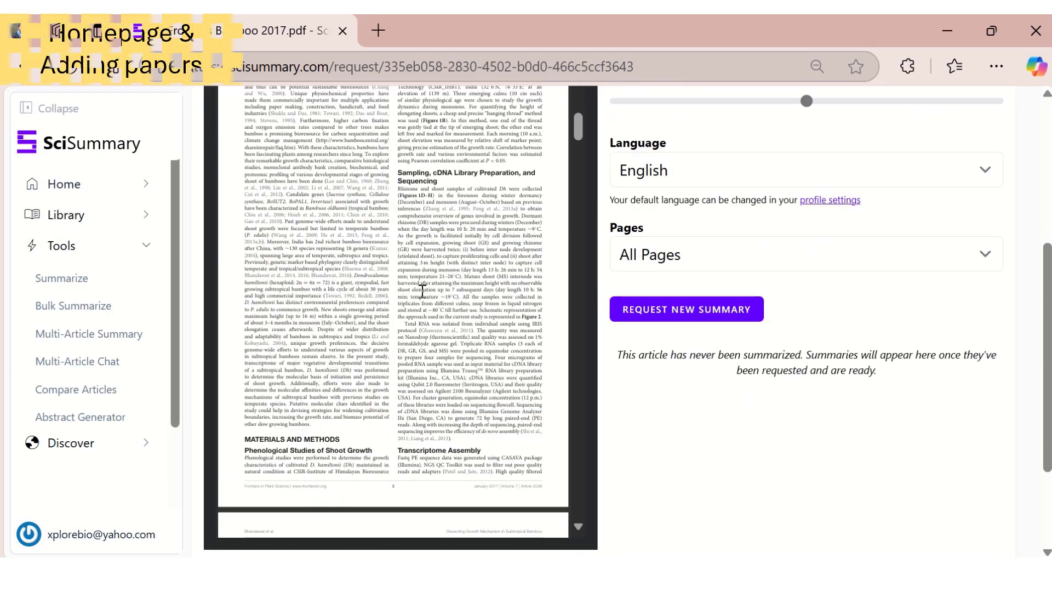
scroll(548, 315, "up", 5)
scroll(617, 278, "up", 5)
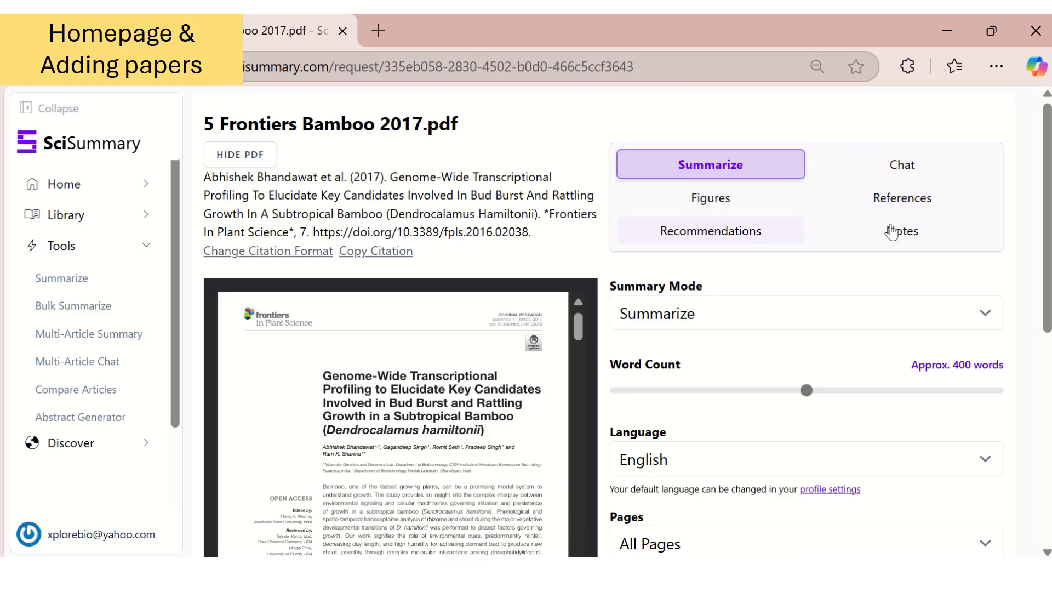
scroll(856, 234, "down", 2)
scroll(840, 399, "down", 1)
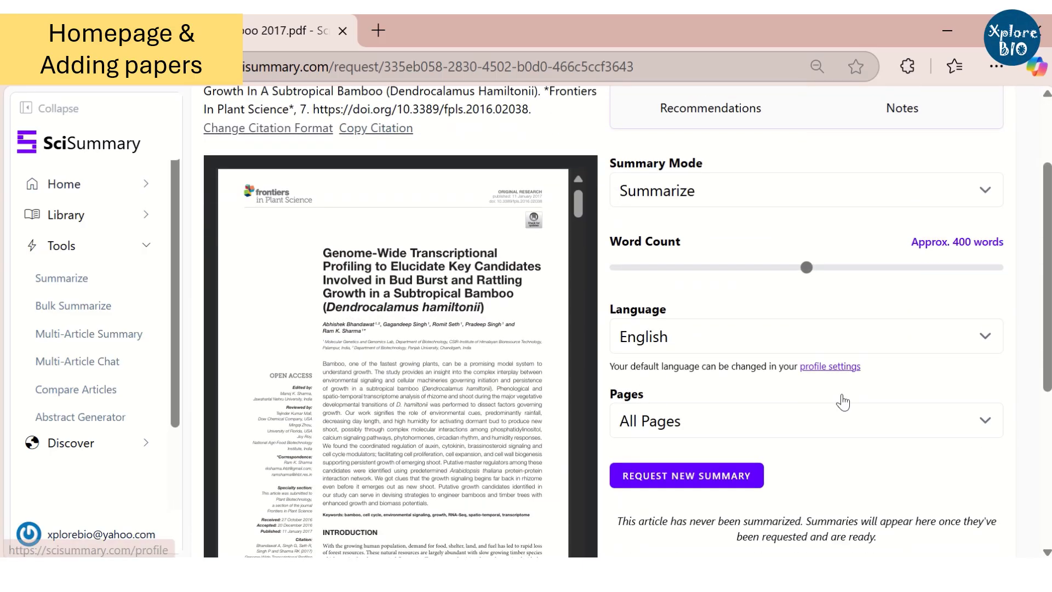
scroll(892, 269, "up", 3)
left_click(843, 314)
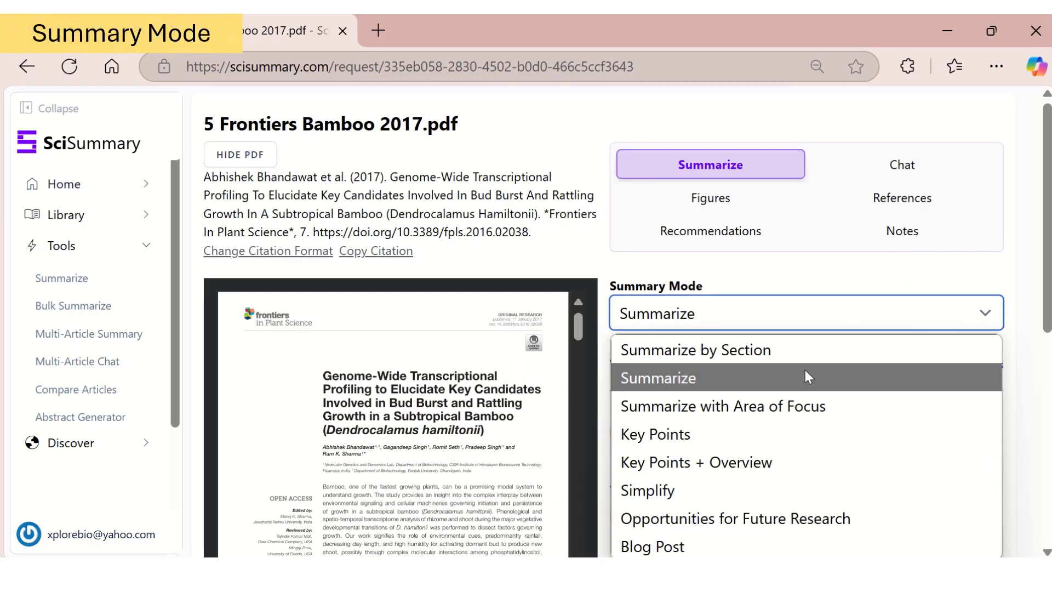
left_click(799, 351)
left_click(805, 323)
left_click(780, 375)
- Keep Summarize mode and request a new summary of about 400 words
left_click(819, 314)
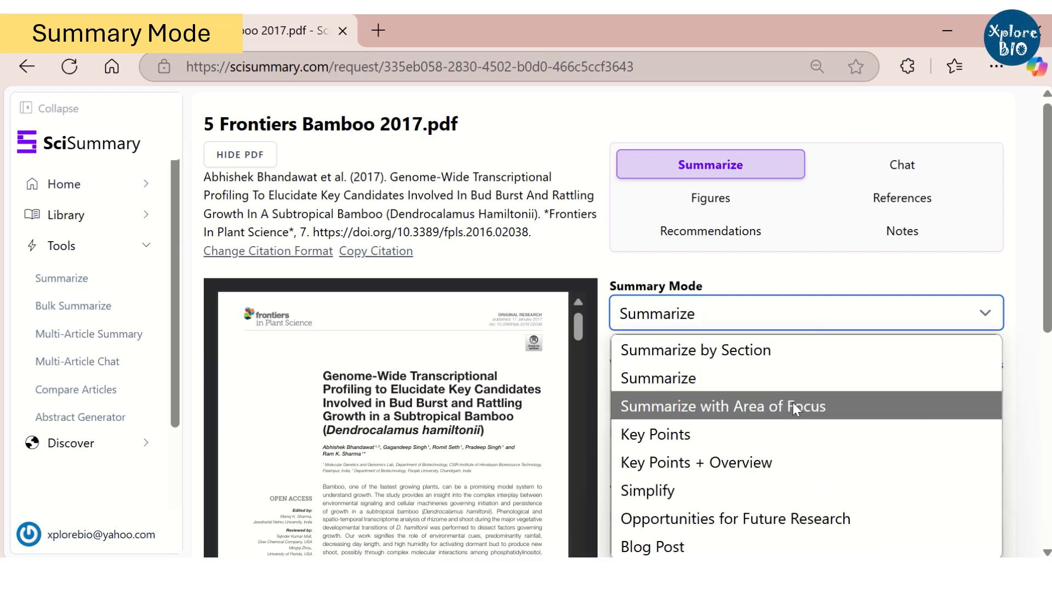
left_click(831, 321)
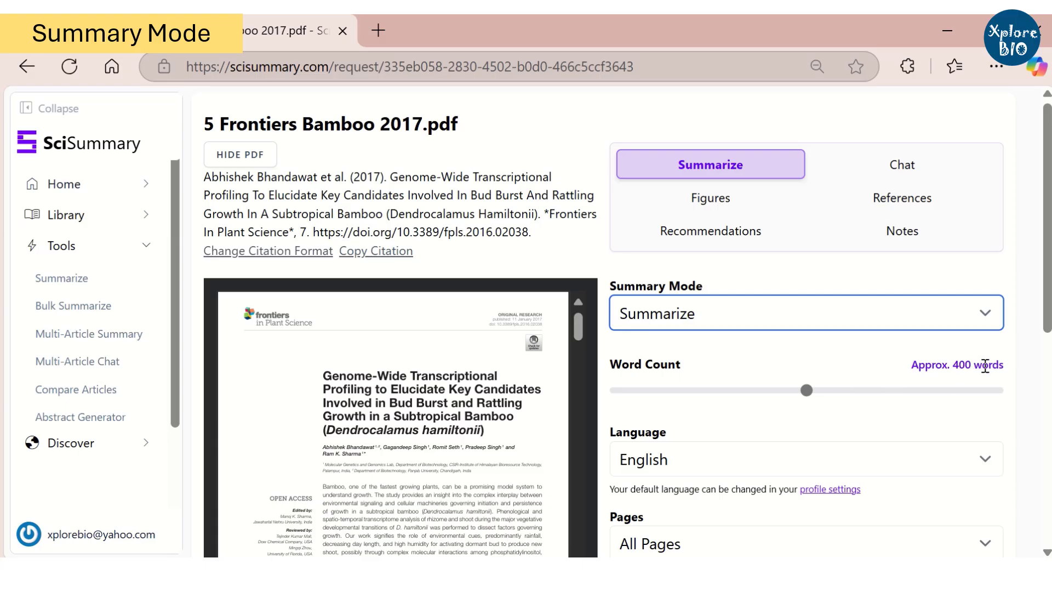
scroll(836, 369, "down", 5)
left_click(686, 313)
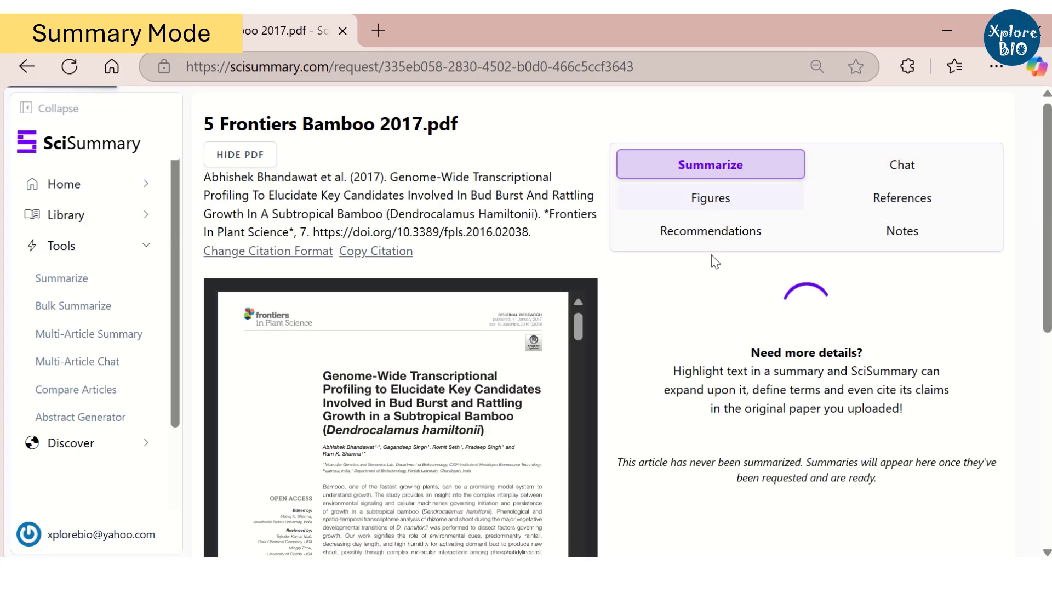
- Scroll through the finished summary's sections down to Keywords, then back up
scroll(830, 250, "down", 2)
scroll(828, 252, "down", 3)
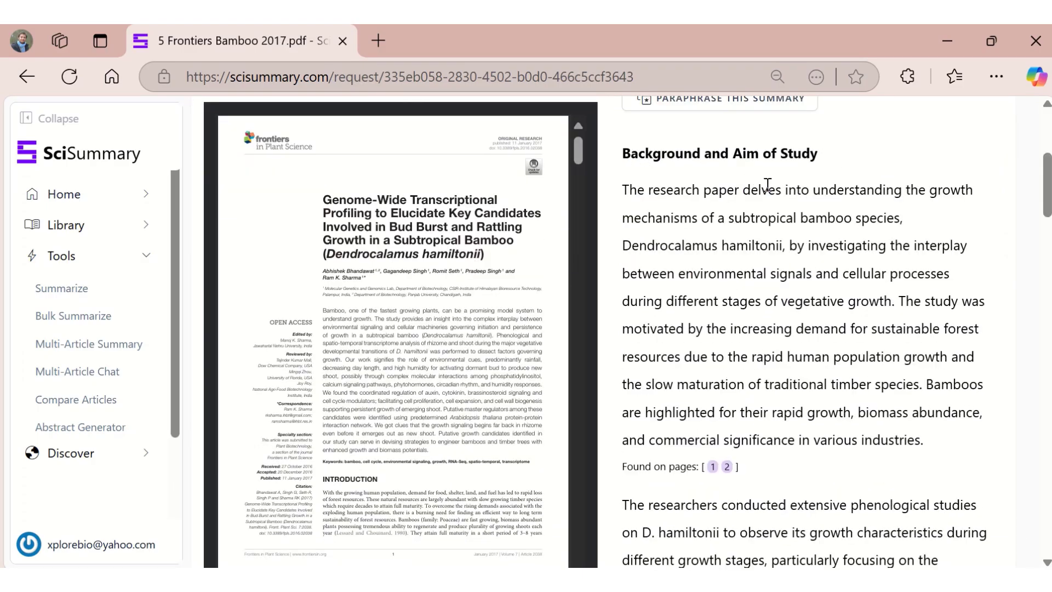
scroll(838, 290, "down", 6)
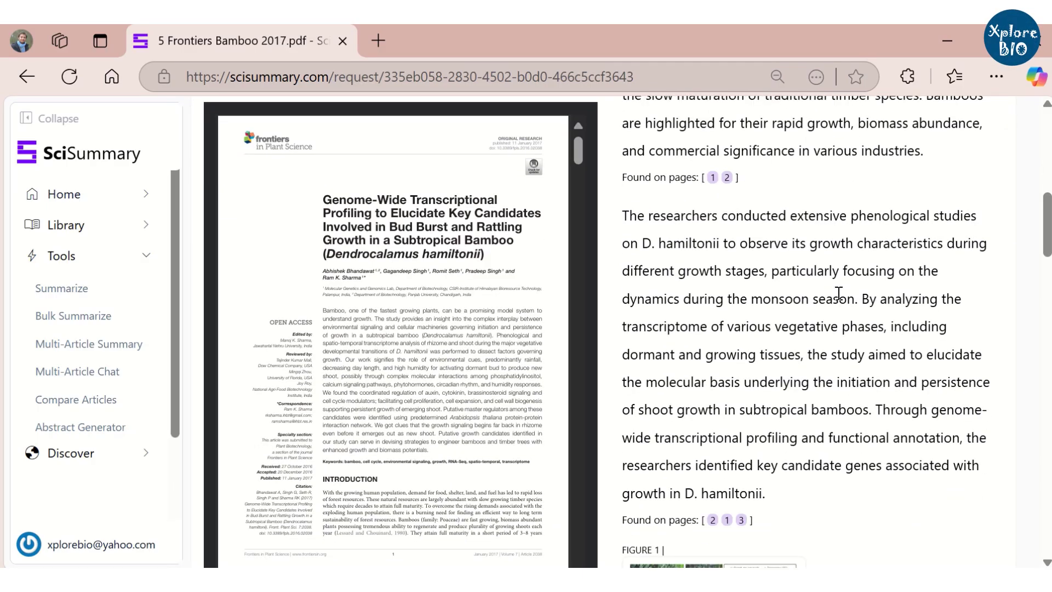
scroll(838, 293, "down", 8)
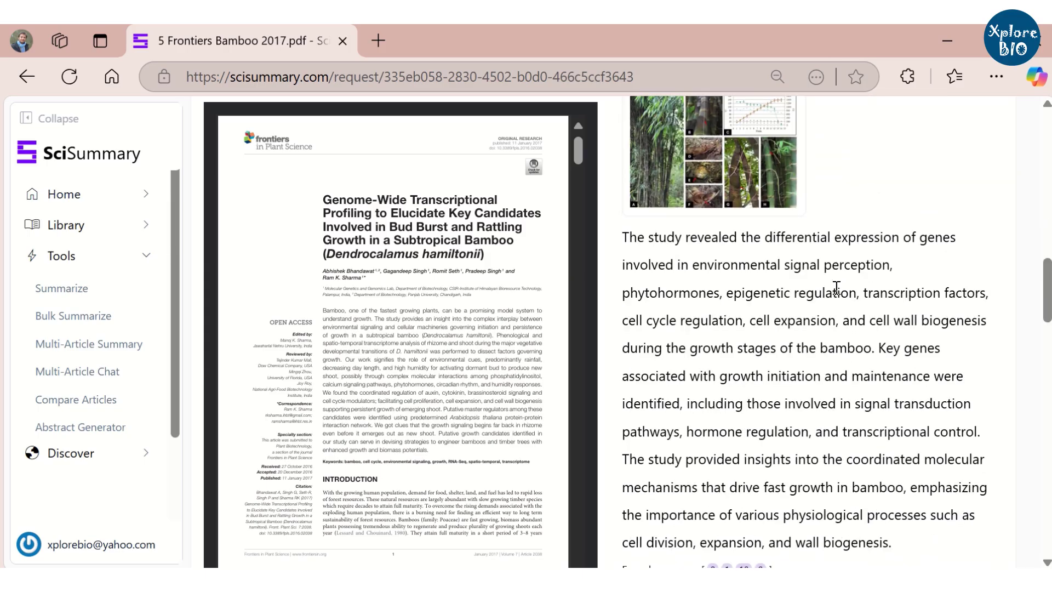
scroll(791, 323, "down", 11)
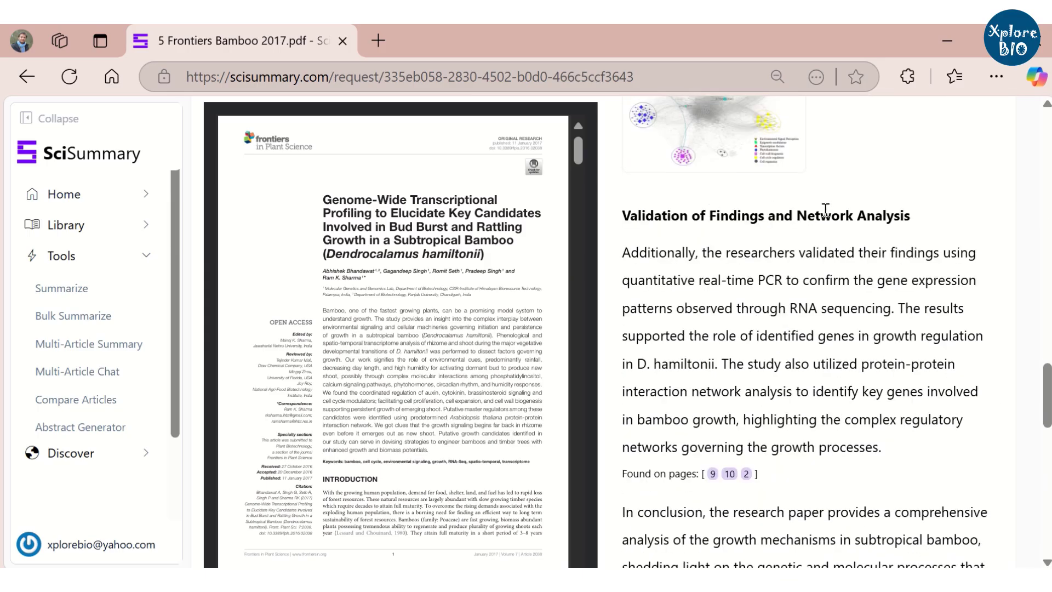
scroll(774, 282, "down", 5)
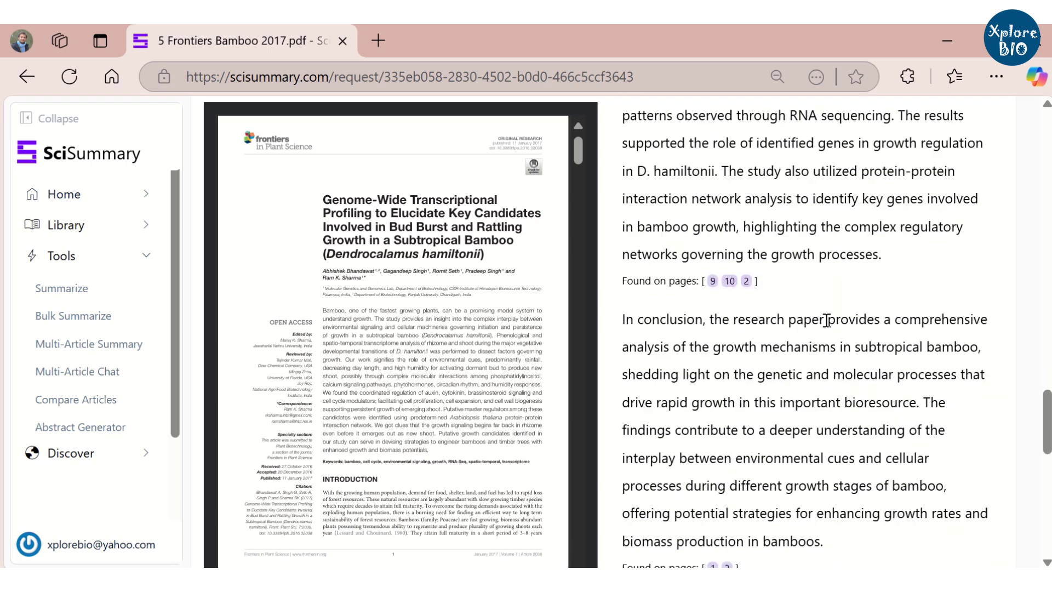
scroll(772, 271, "down", 3)
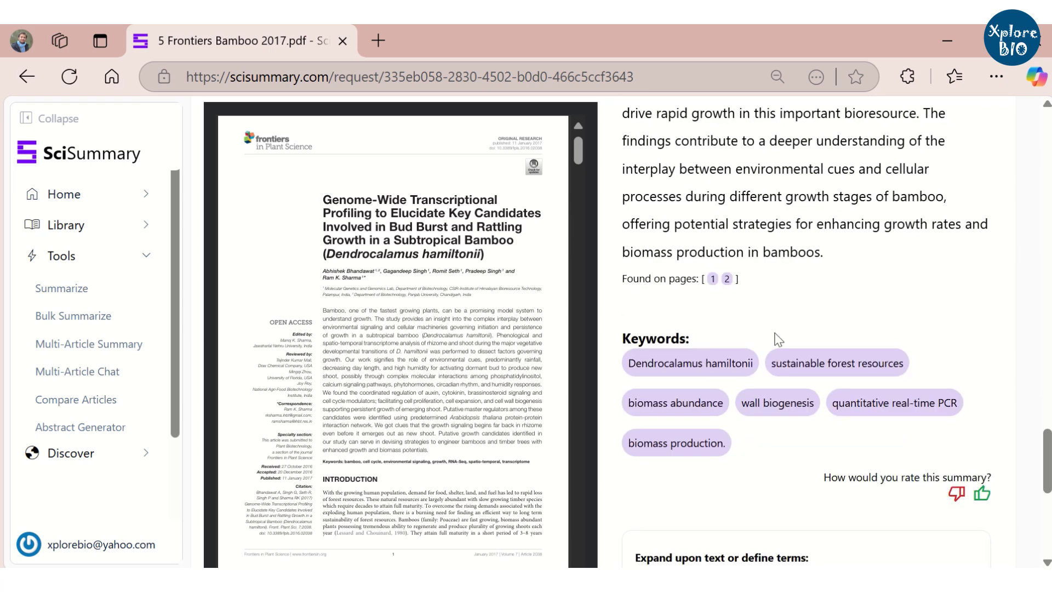
scroll(775, 329, "up", 18)
scroll(776, 329, "up", 15)
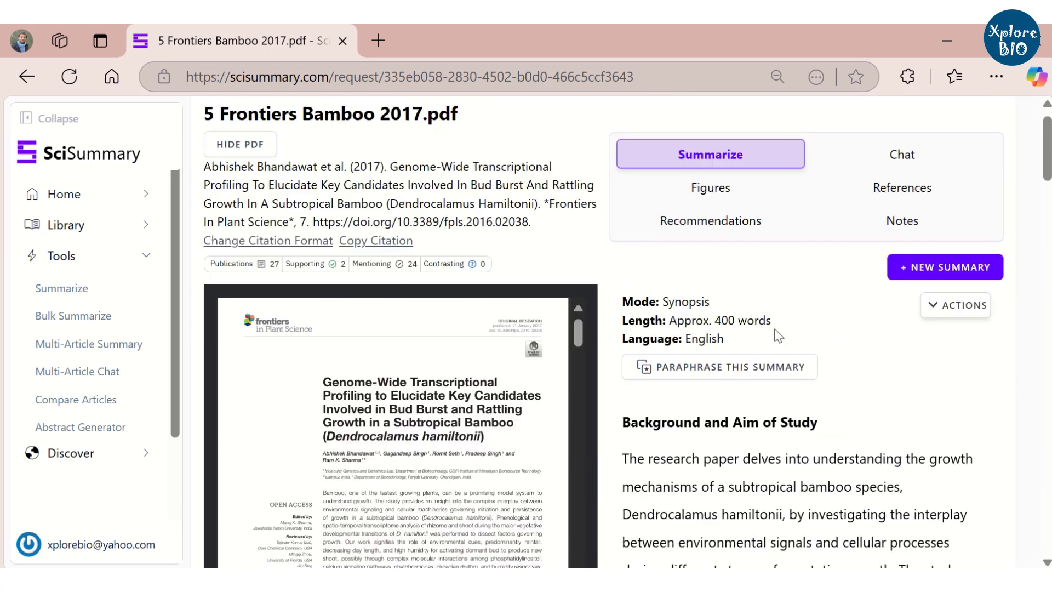
- Browse the paraphrase Voice options, then select 'protein-protein interaction network' in the summary
left_click(737, 386)
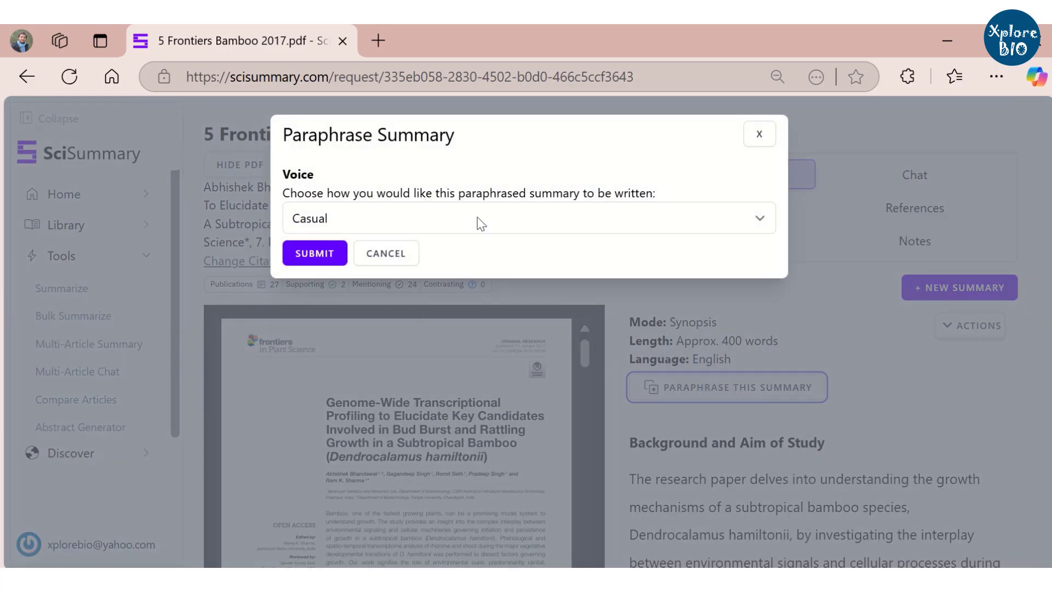
left_click(474, 219)
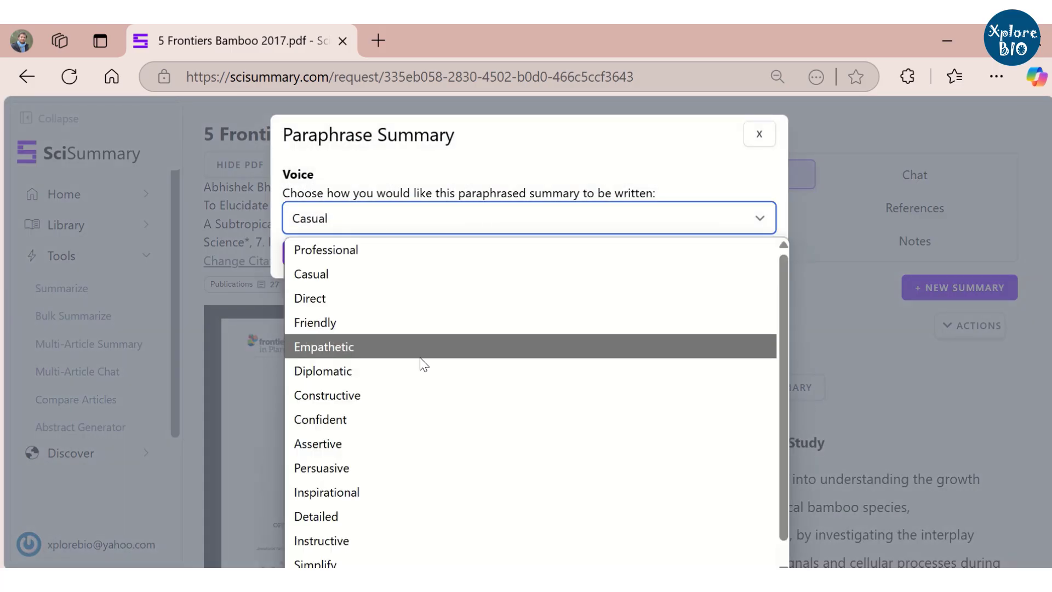
scroll(425, 363, "down", 1)
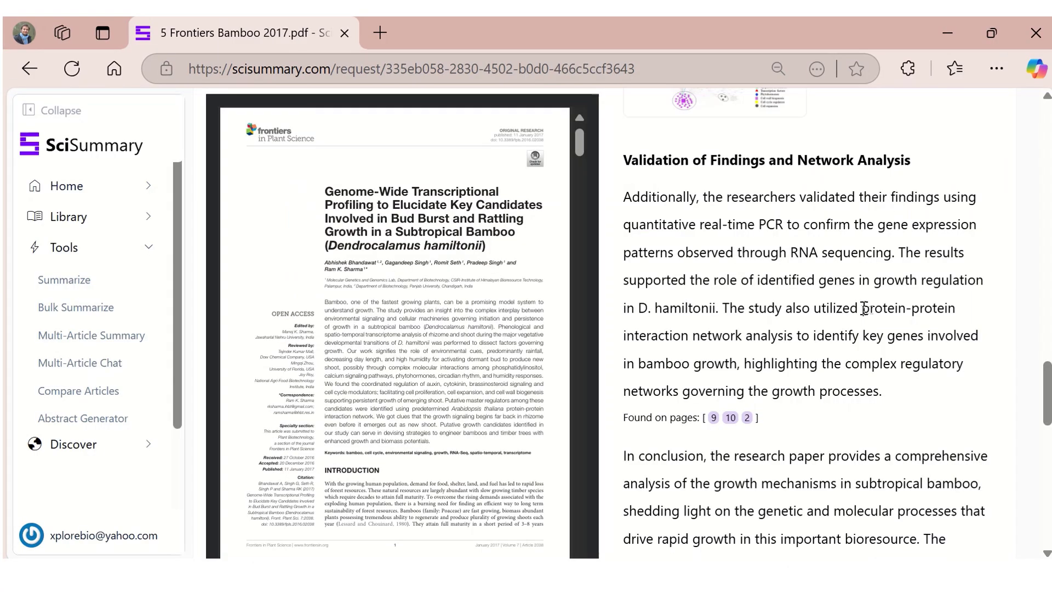
left_click_drag(862, 308, 743, 341)
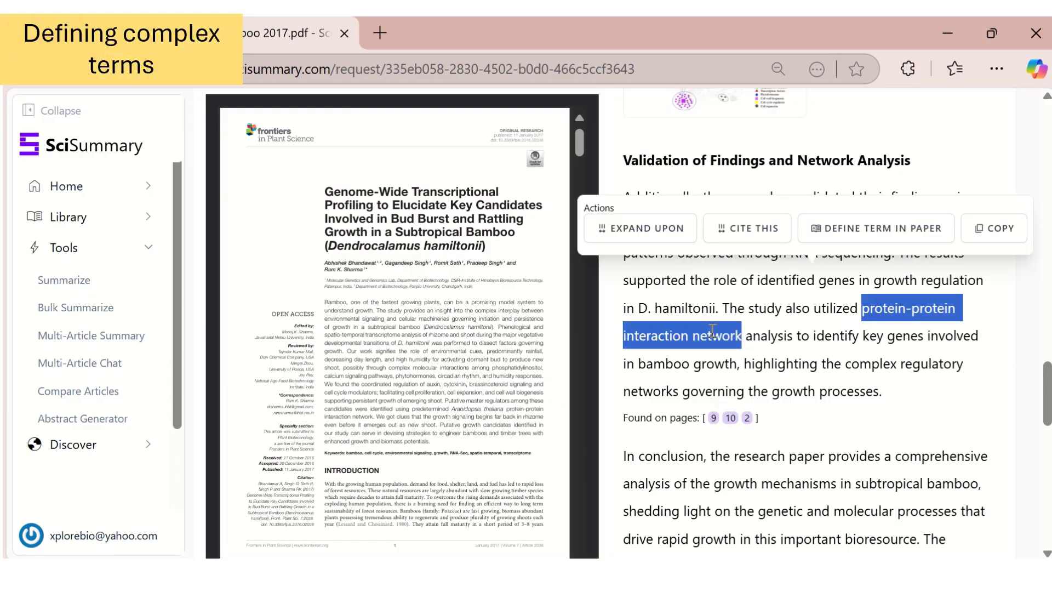
- Define 'protein-protein interaction network' within the paper and find it in the Term/Definition table
left_click(882, 234)
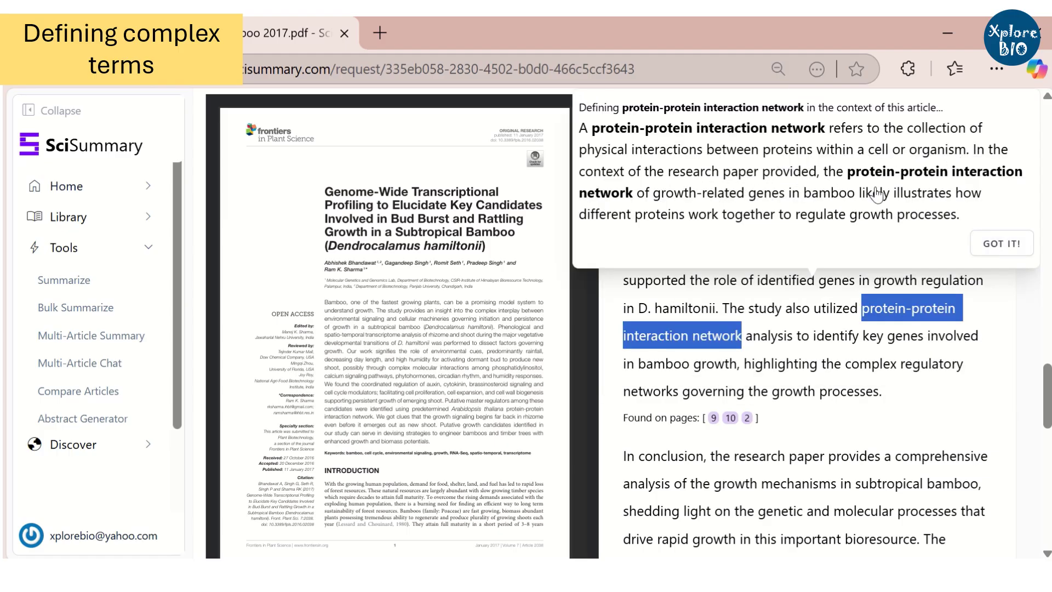
left_click(987, 250)
scroll(976, 274, "down", 15)
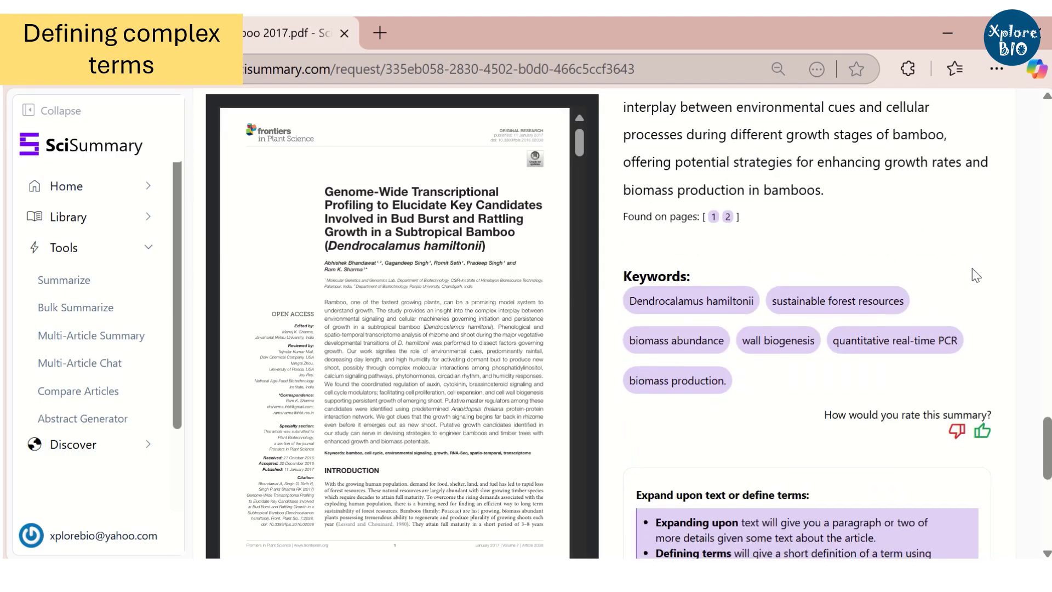
scroll(975, 274, "down", 2)
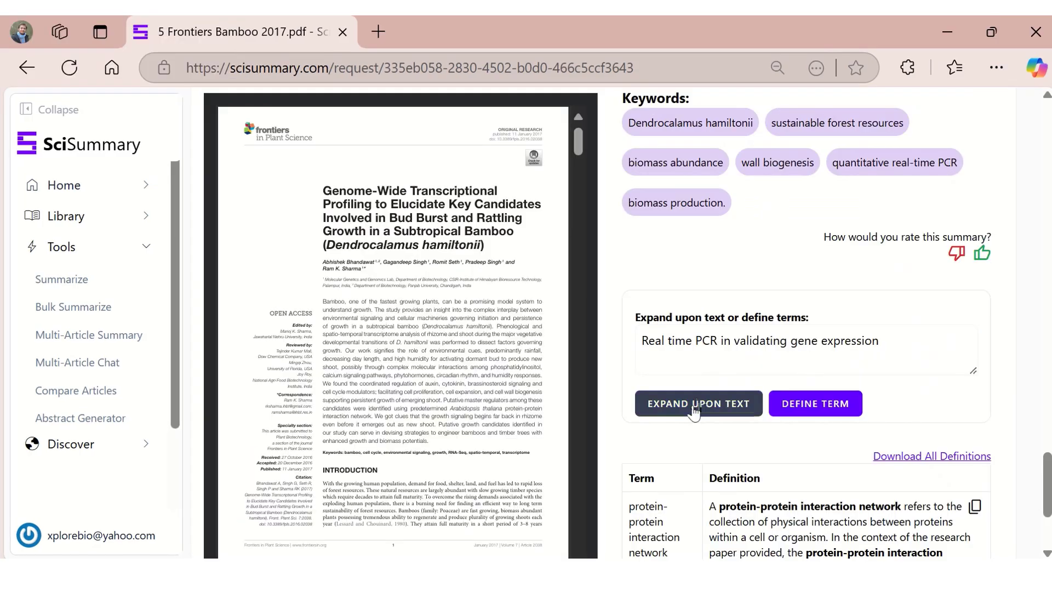
- Request an expansion on 'Real time PCR in validating gene expression'
left_click(698, 403)
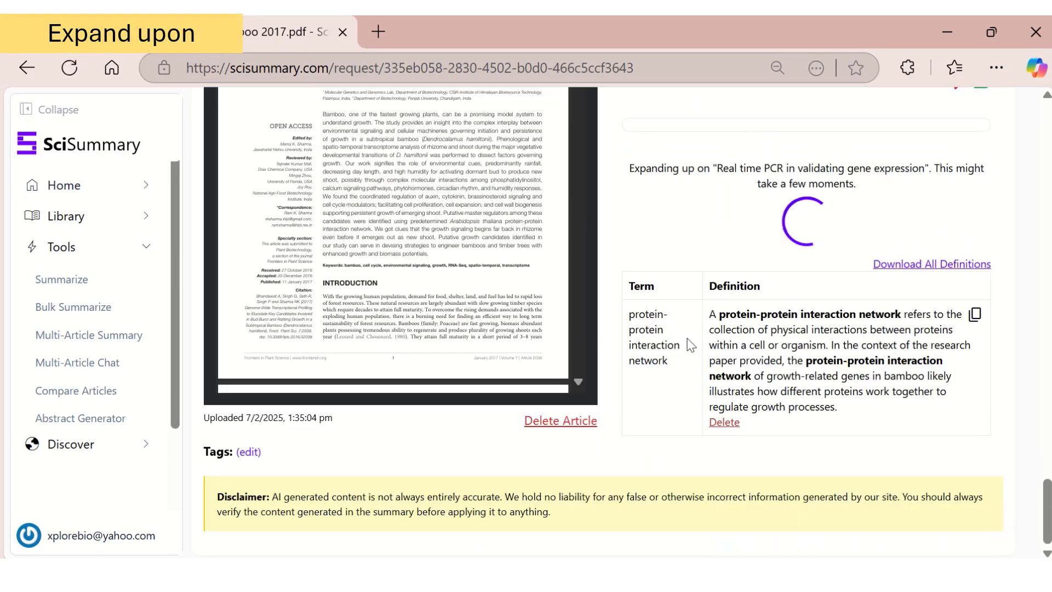
left_click_drag(631, 163, 930, 168)
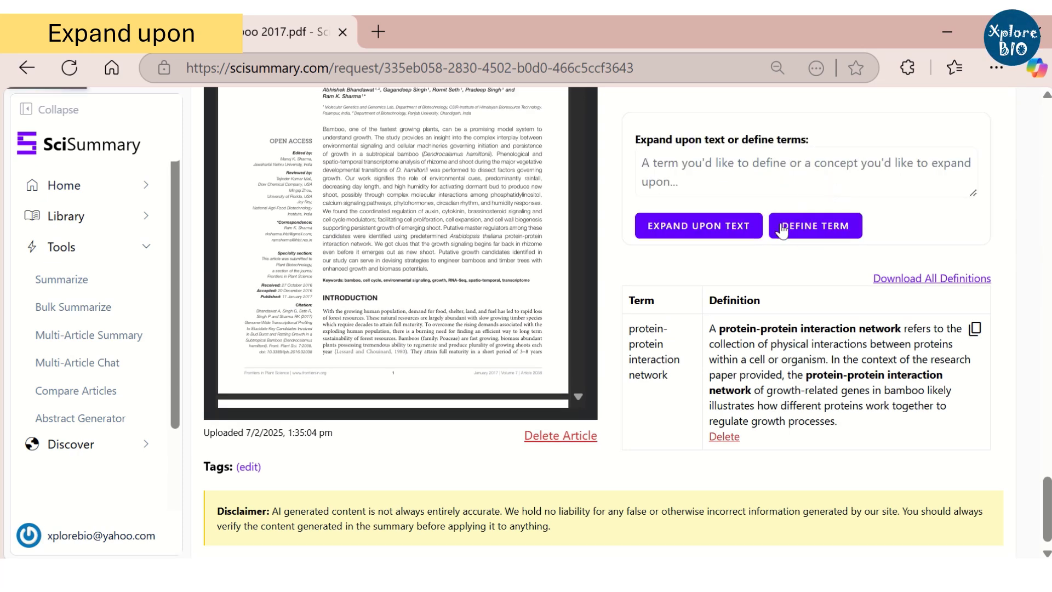
scroll(775, 246, "up", 5)
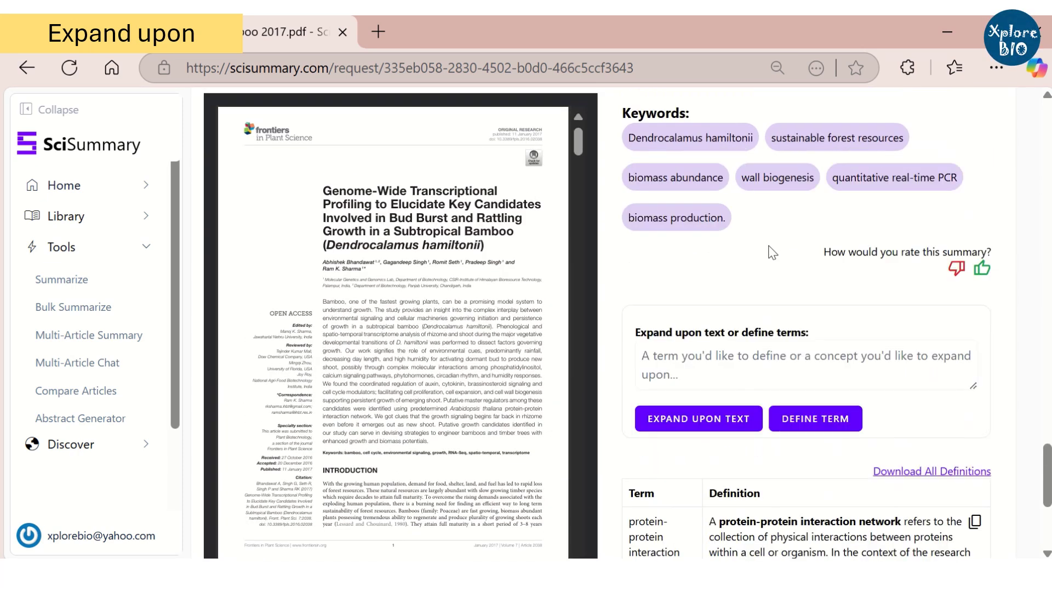
scroll(772, 258, "down", 3)
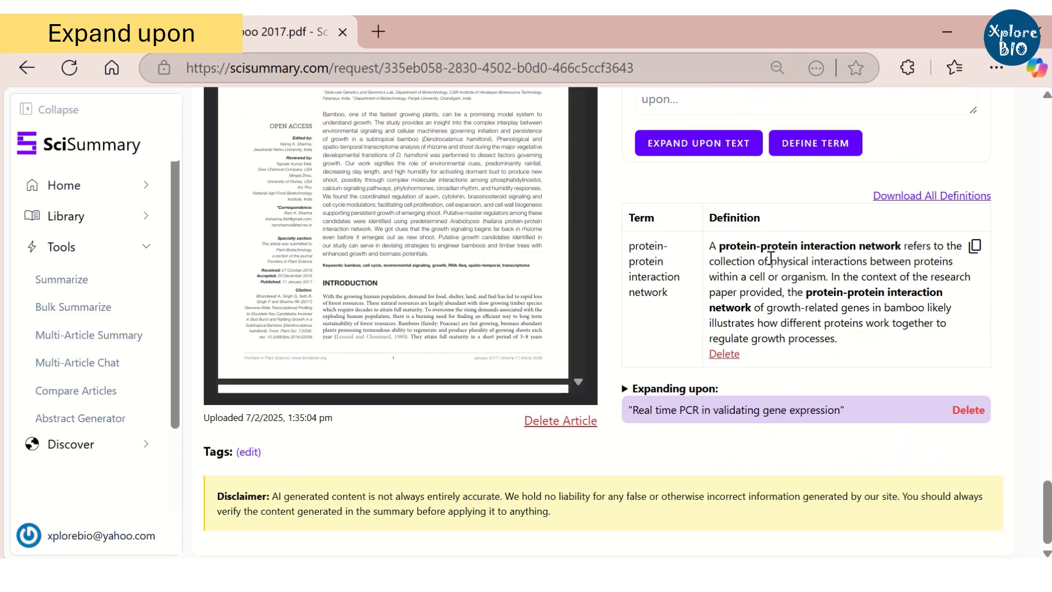
- Open the saved real-time PCR expansion and read through it
left_click(651, 420)
scroll(673, 329, "down", 3)
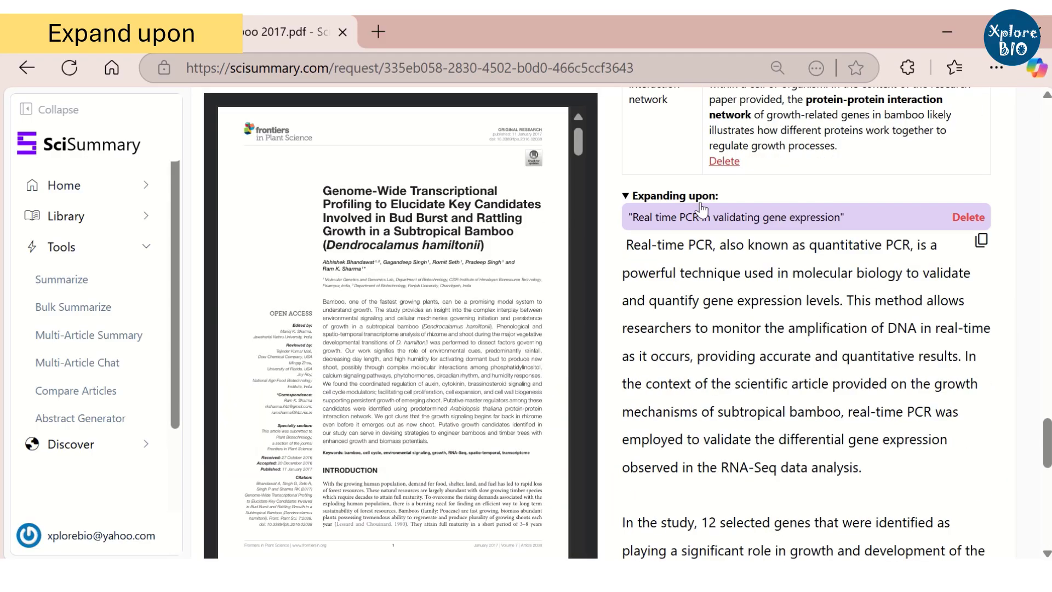
scroll(706, 197, "down", 2)
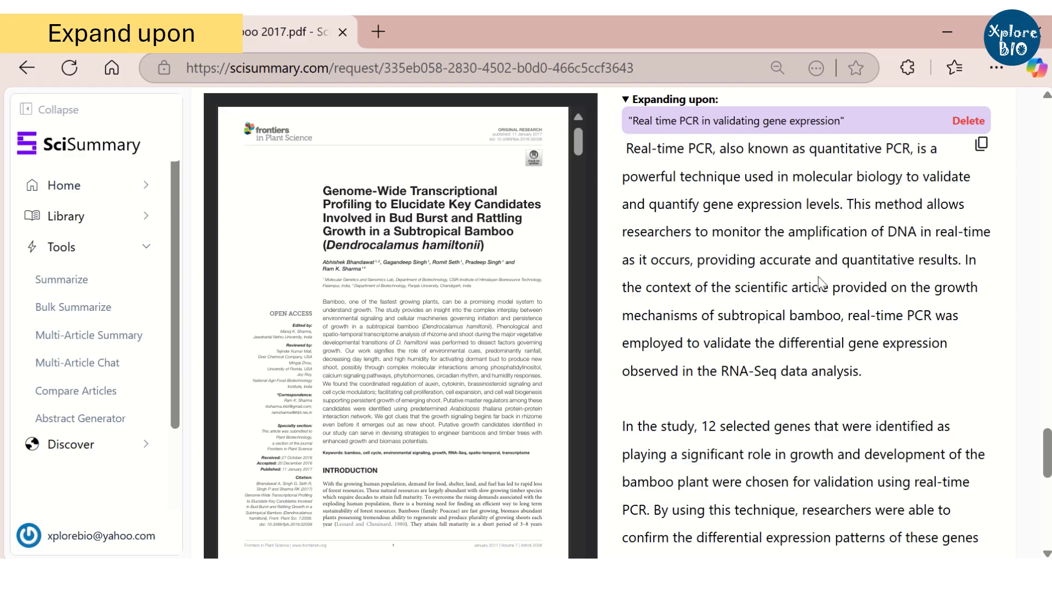
scroll(818, 276, "up", 10)
- Set the summary's Share mode to 'Specific email addresses'
left_click(939, 228)
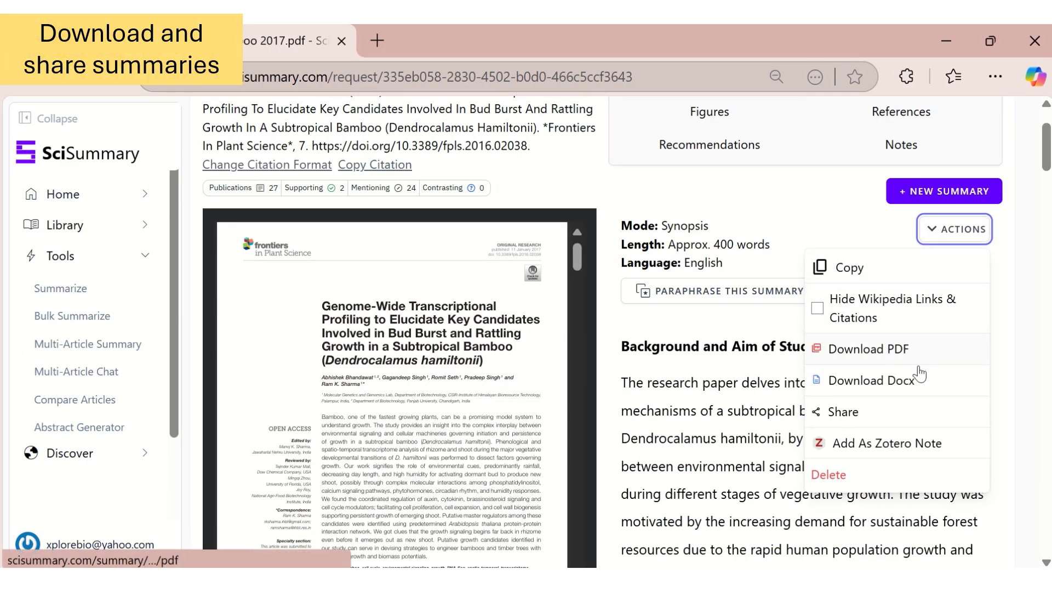
left_click(880, 410)
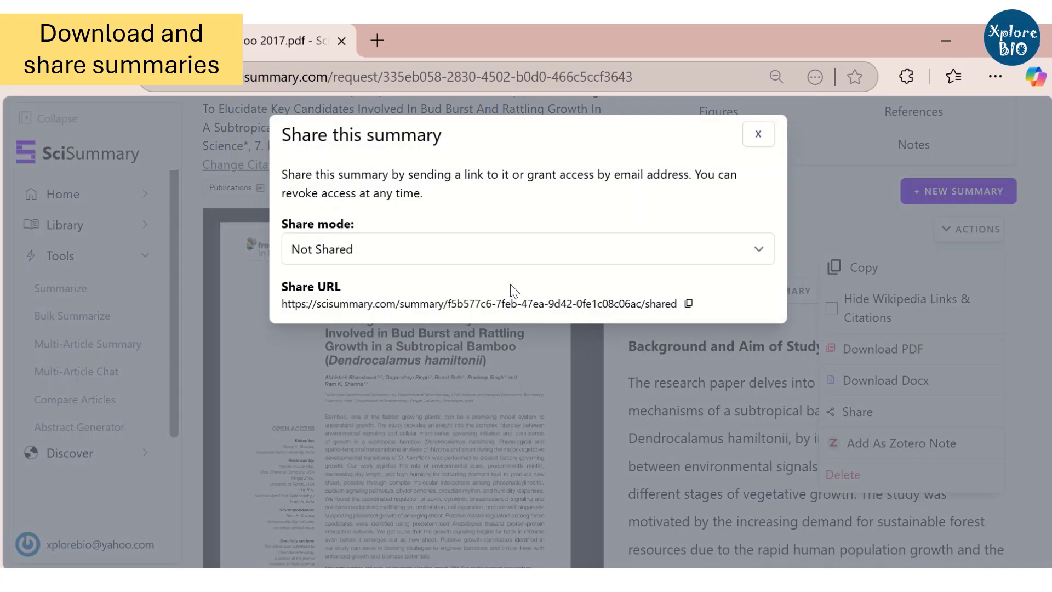
left_click(438, 248)
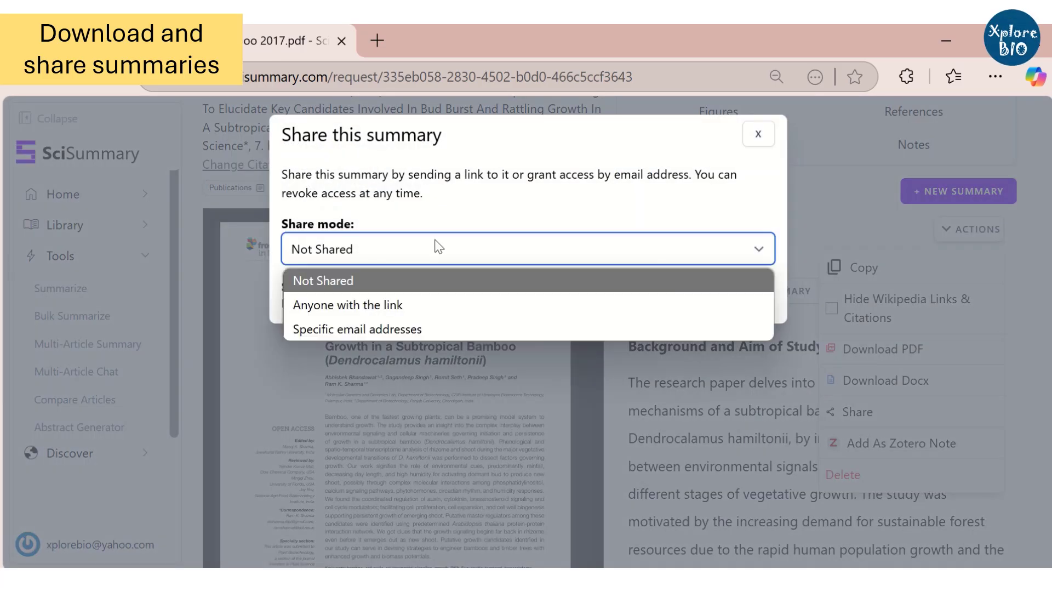
left_click(423, 327)
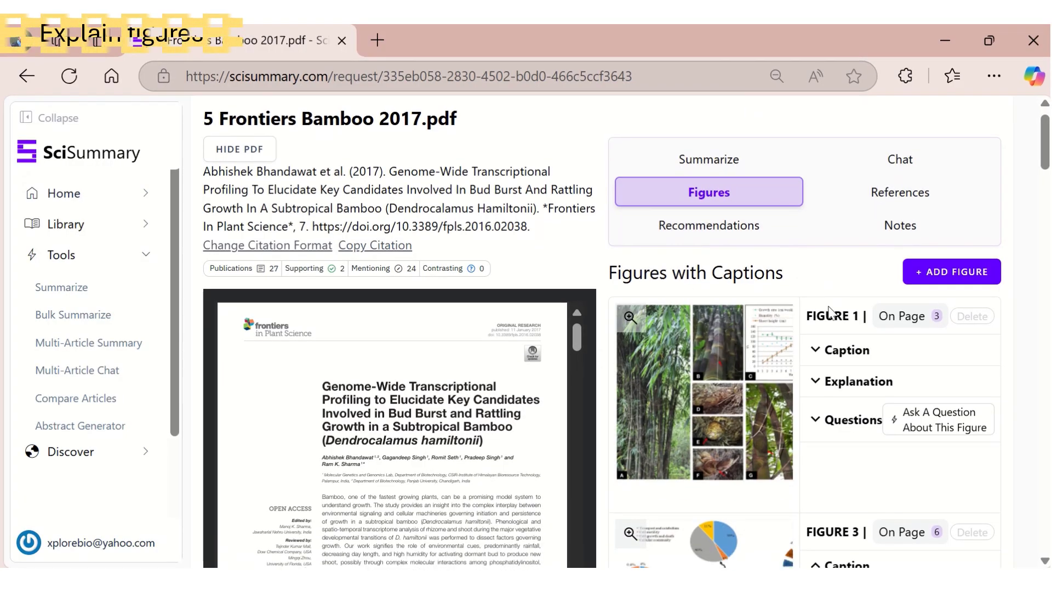
- Expand the Explanation for Figure 1
scroll(837, 312, "down", 10)
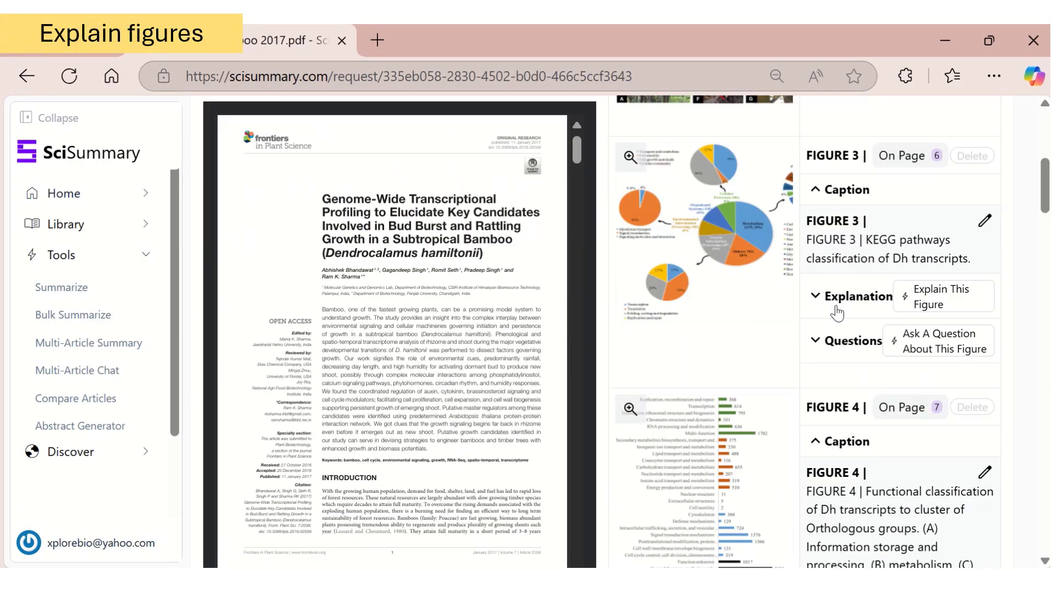
scroll(836, 312, "down", 2)
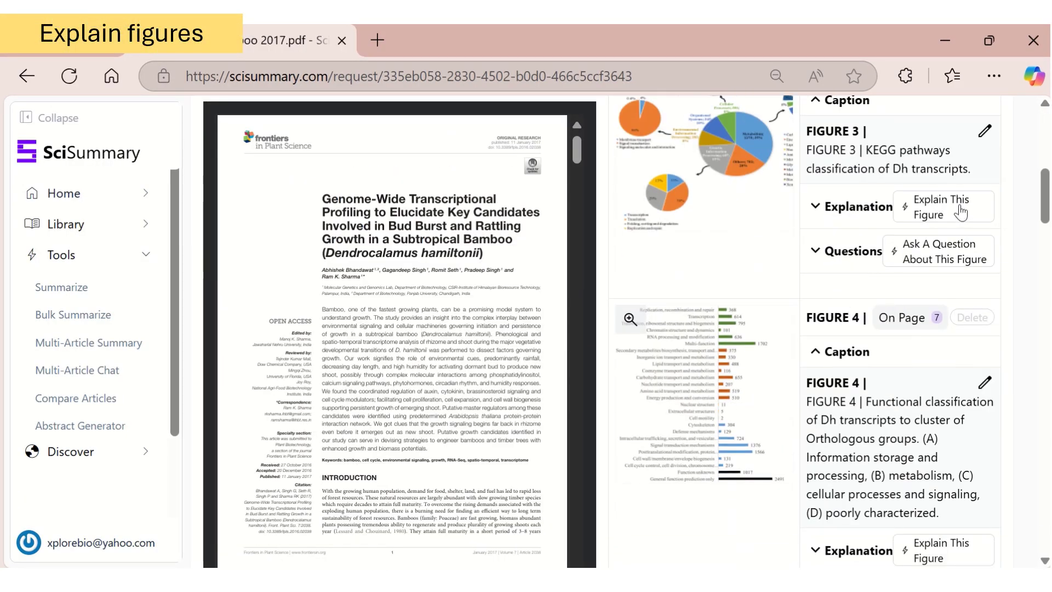
scroll(943, 268, "up", 5)
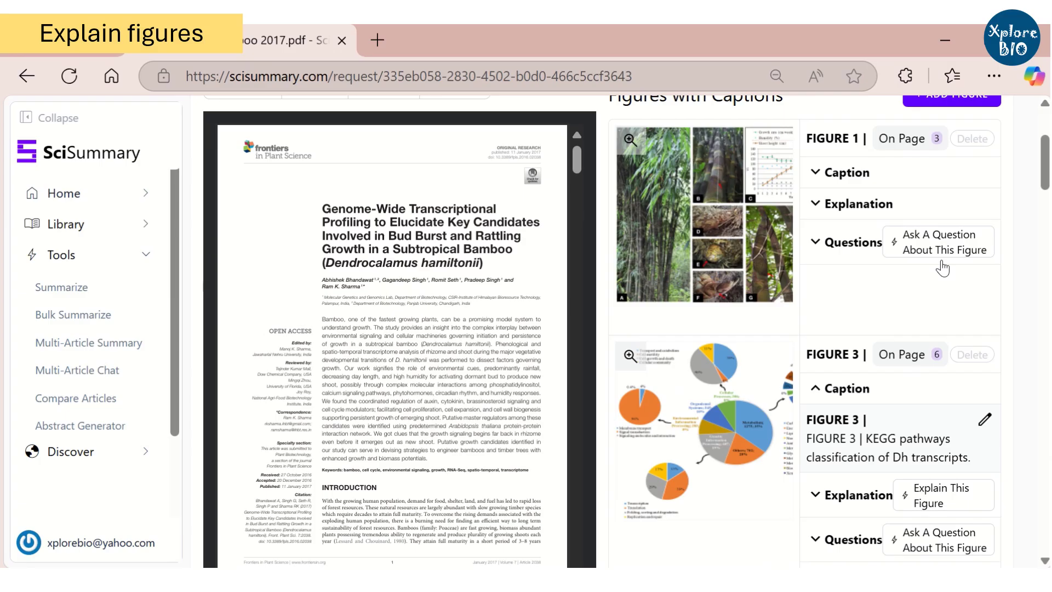
left_click(817, 208)
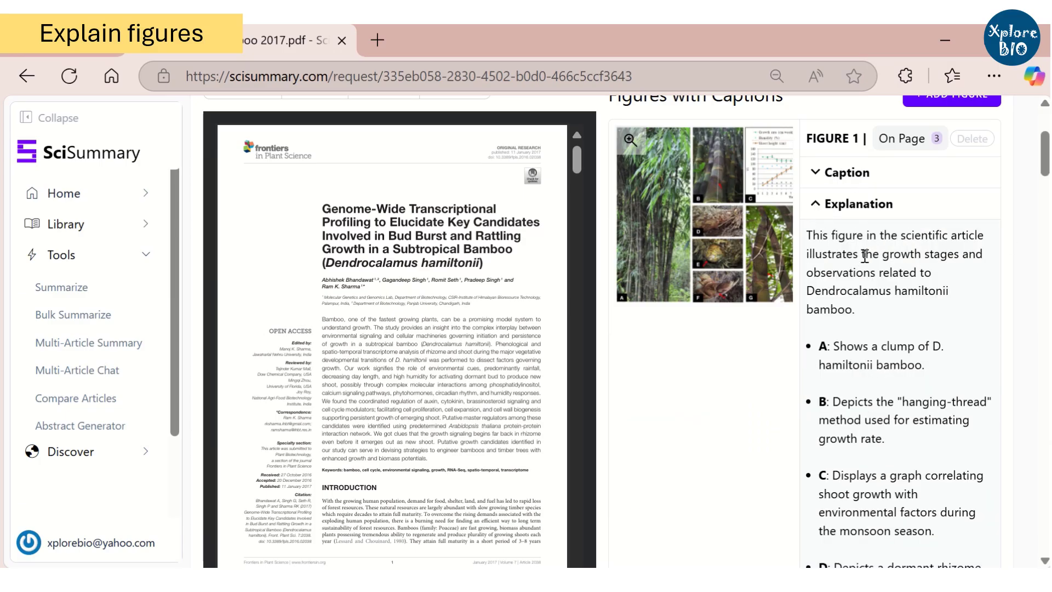
- Highlight the RNA-seq samples and growth-pathway passages of the Figure 1 explanation, then clear the selections
scroll(865, 256, "down", 5)
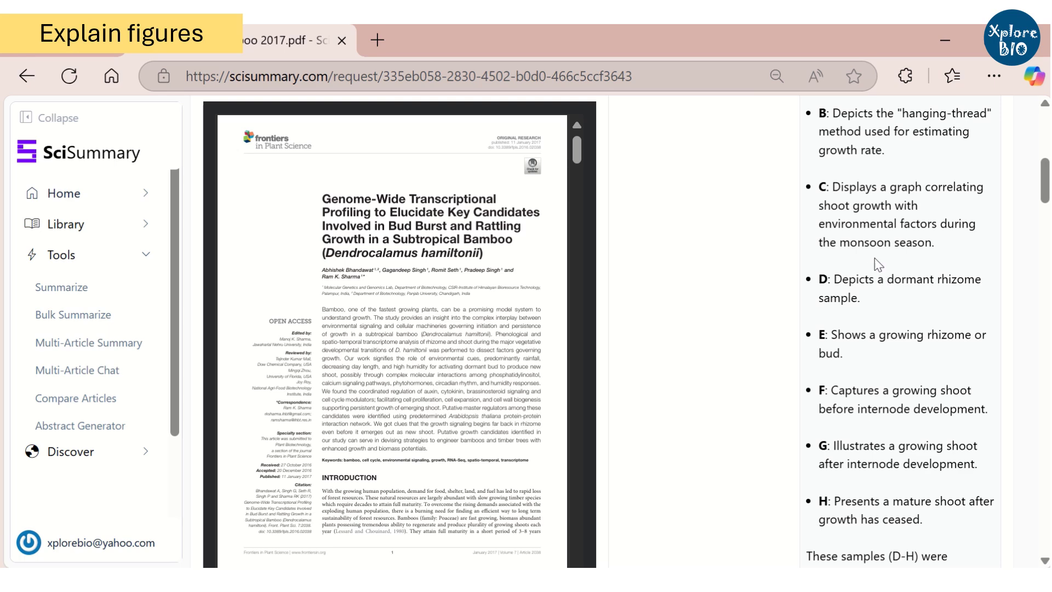
scroll(858, 279, "down", 5)
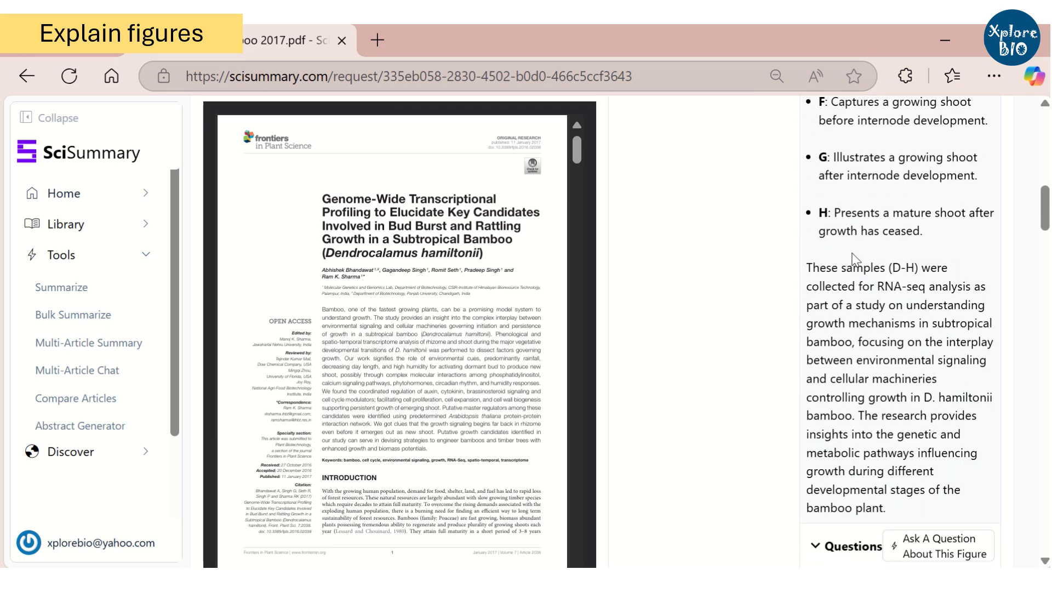
left_click_drag(814, 267, 899, 345)
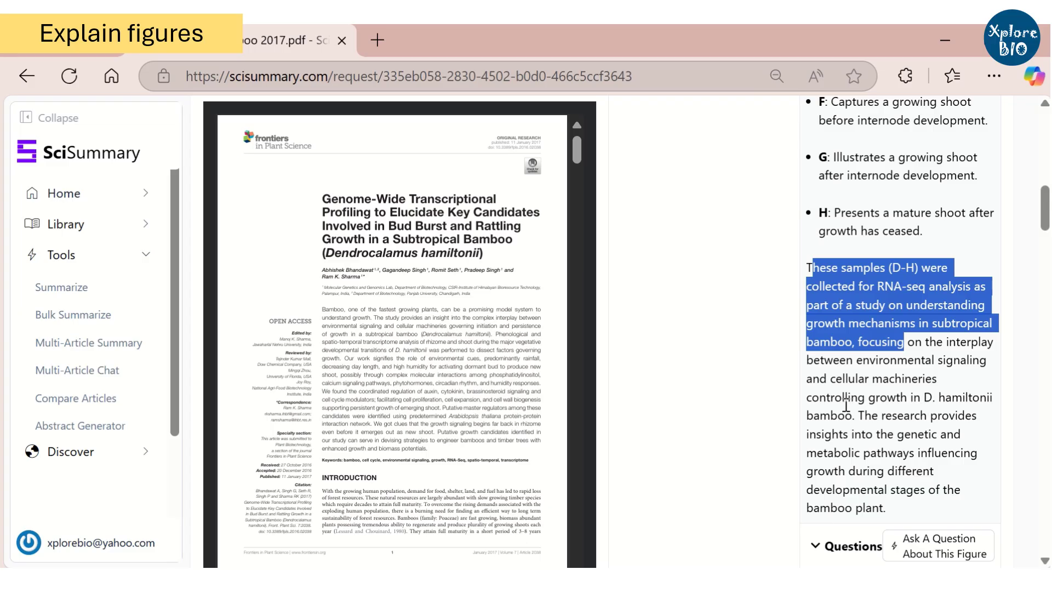
left_click_drag(835, 398, 899, 514)
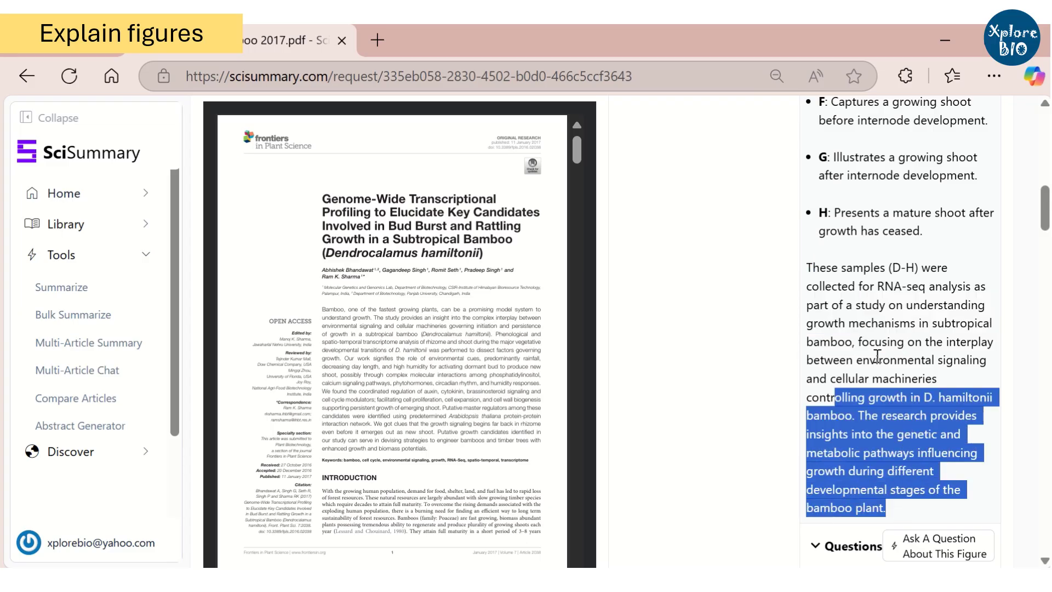
left_click(877, 356)
scroll(724, 378, "up", 7)
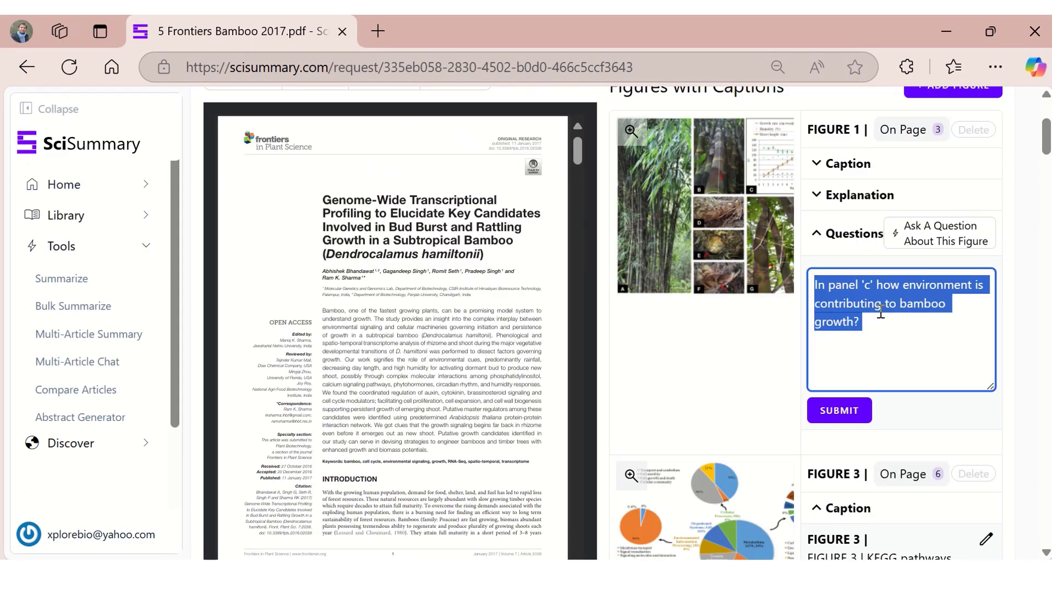
left_click(855, 379)
left_click(839, 412)
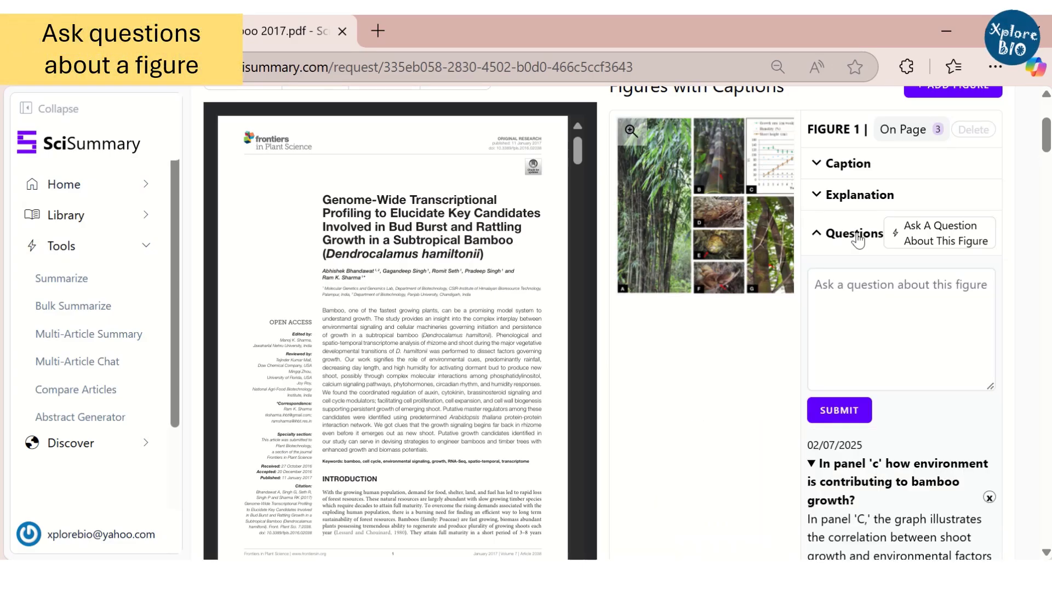
scroll(860, 237, "down", 3)
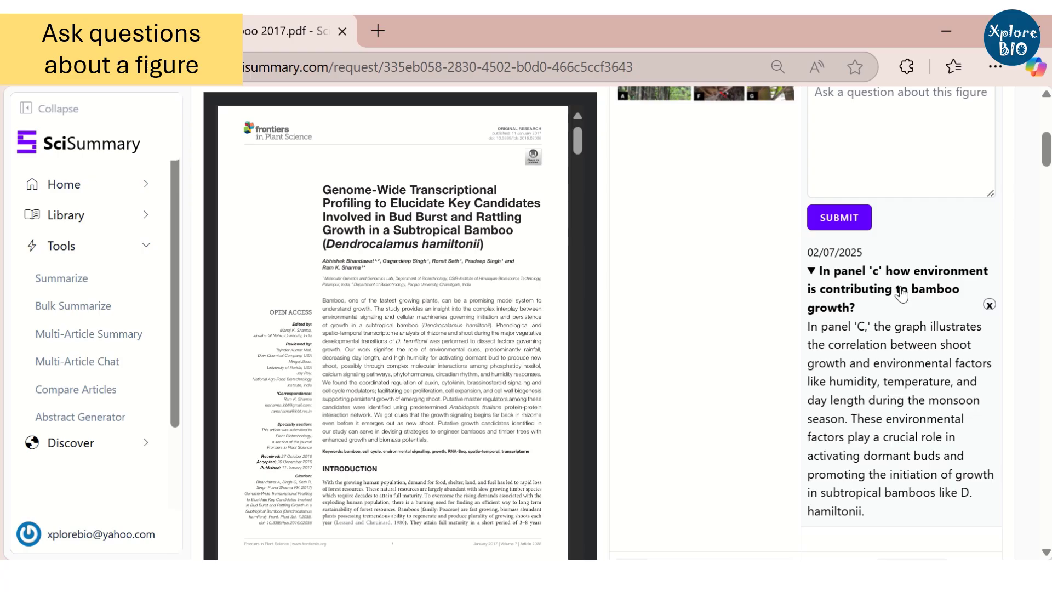
scroll(899, 290, "down", 2)
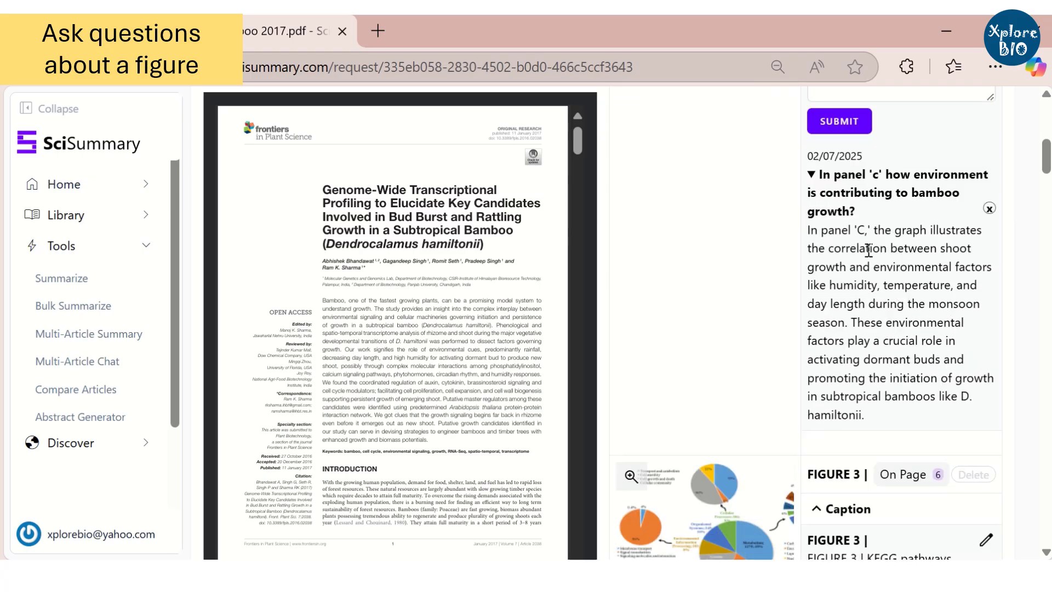
left_click_drag(858, 248, 916, 274)
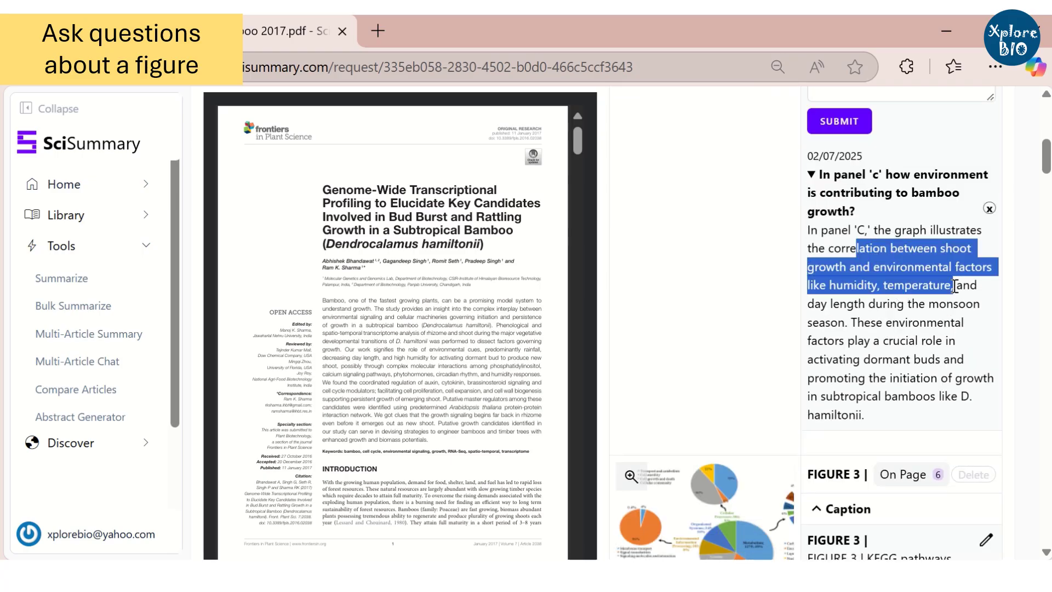
left_click_drag(935, 288, 926, 303)
left_click(871, 316)
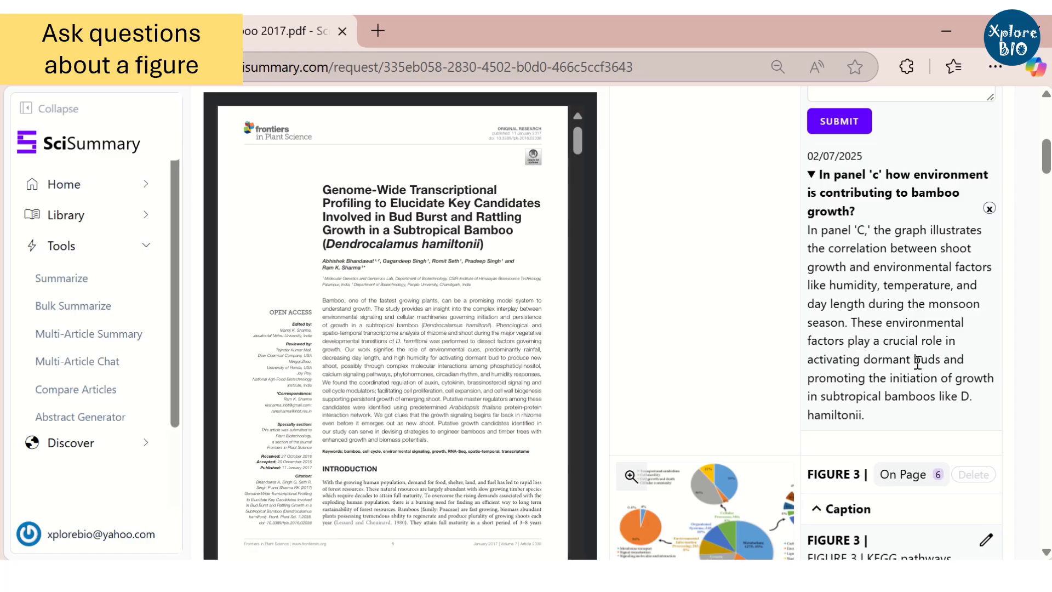
left_click_drag(869, 370, 866, 417)
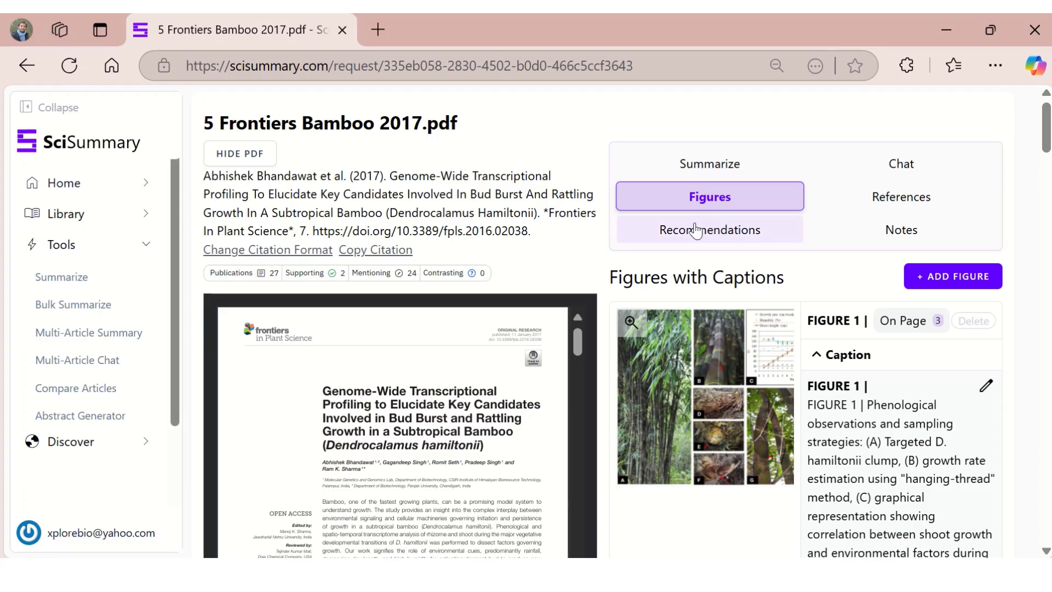
- Show the bamboo paper's Recommendations and open the walnut bud germination paper
left_click(688, 230)
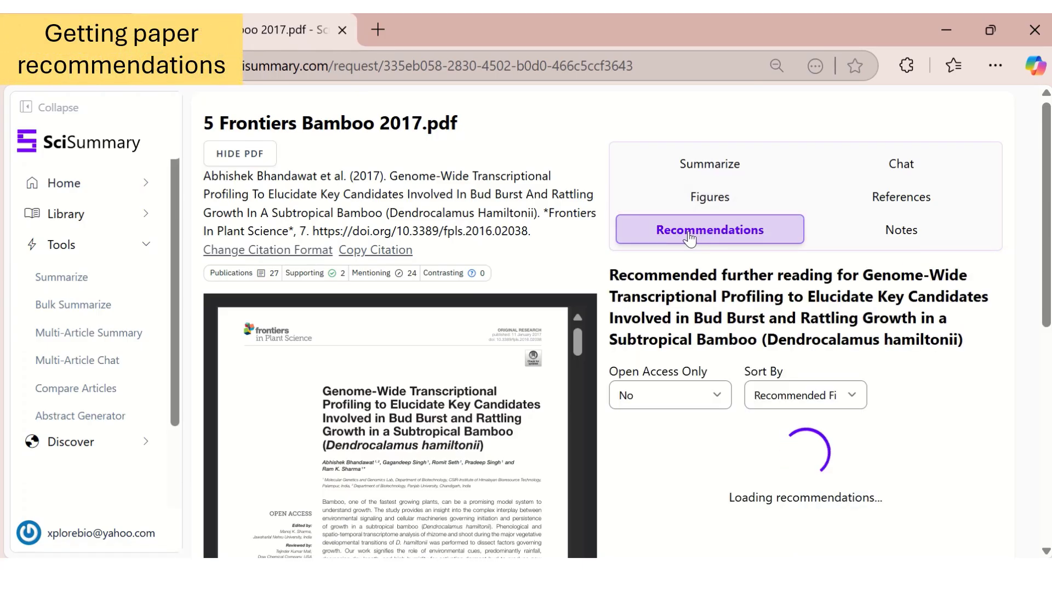
left_click_drag(611, 275, 932, 278)
left_click(870, 319)
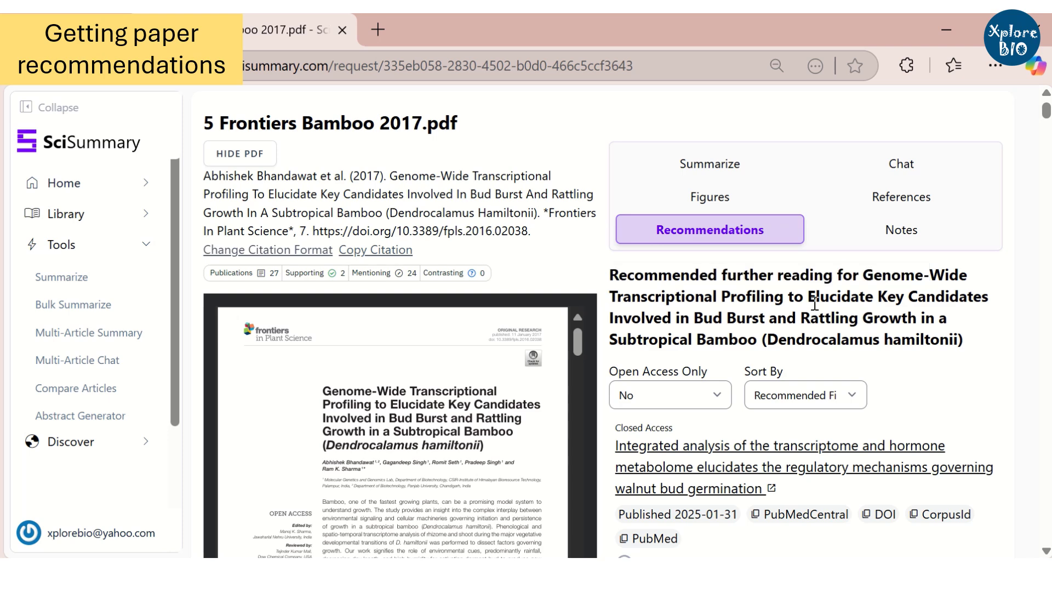
scroll(797, 300, "down", 15)
scroll(792, 296, "up", 10)
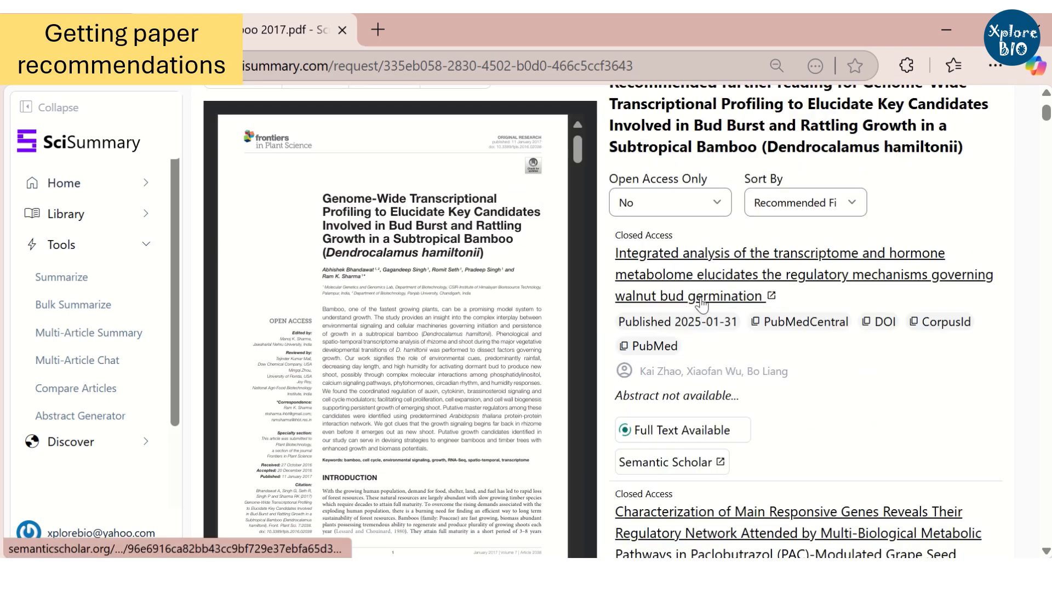
left_click(701, 299)
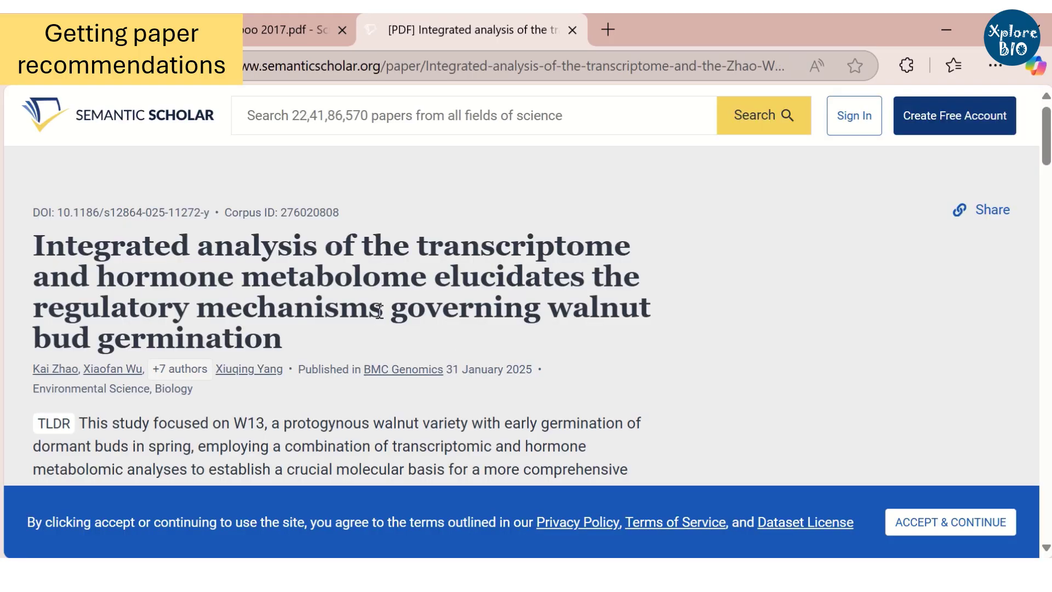
scroll(336, 301, "down", 2)
scroll(215, 301, "up", 2)
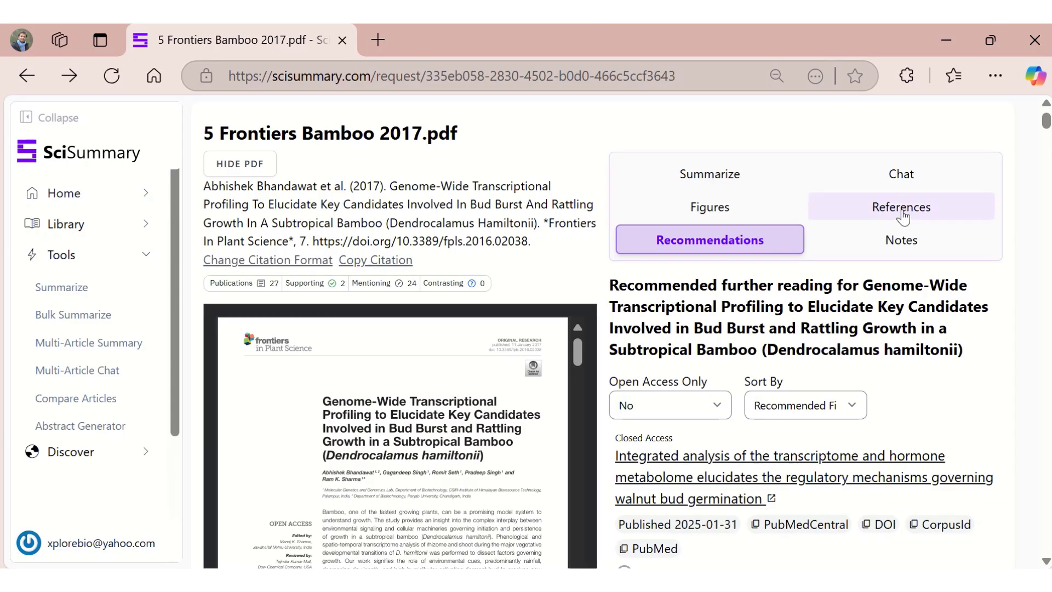
- Import & summarize reference [3], Ballard & Wildman 1964, and open its summary page
left_click(902, 208)
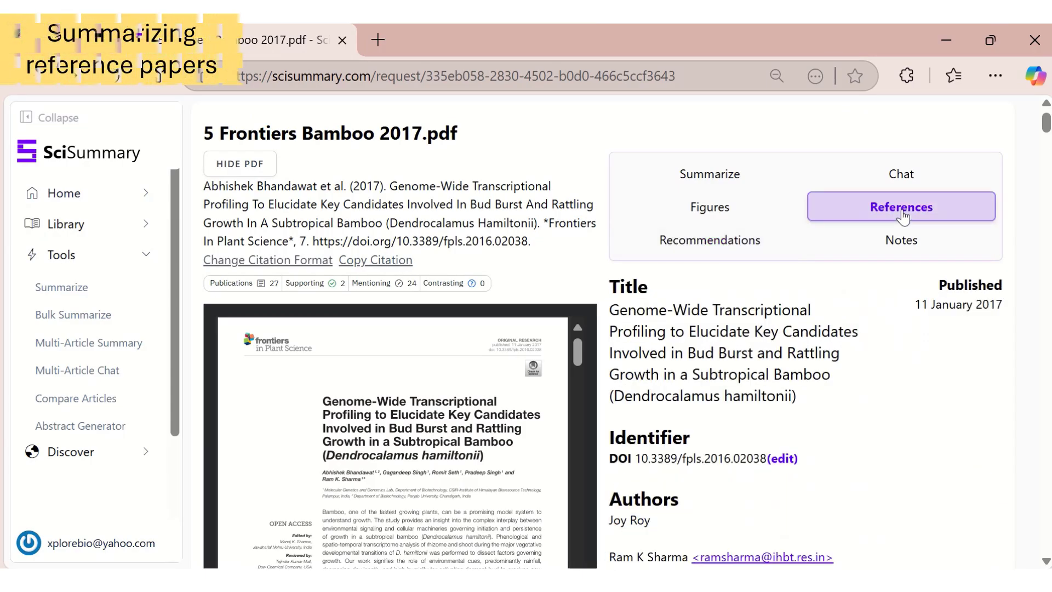
scroll(794, 279, "down", 10)
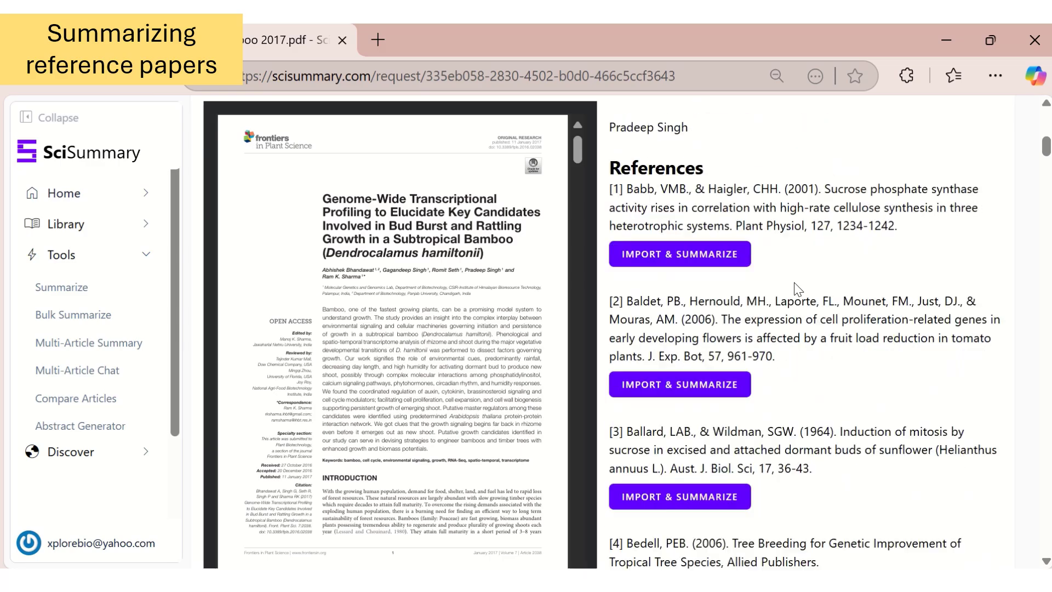
scroll(794, 286, "down", 4)
scroll(791, 285, "up", 2)
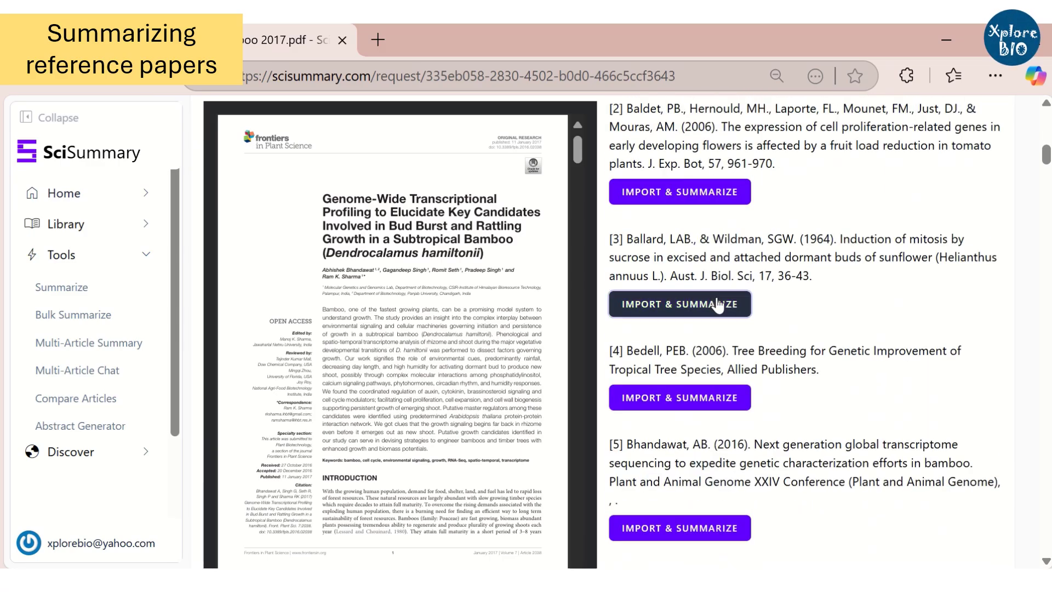
left_click(696, 238)
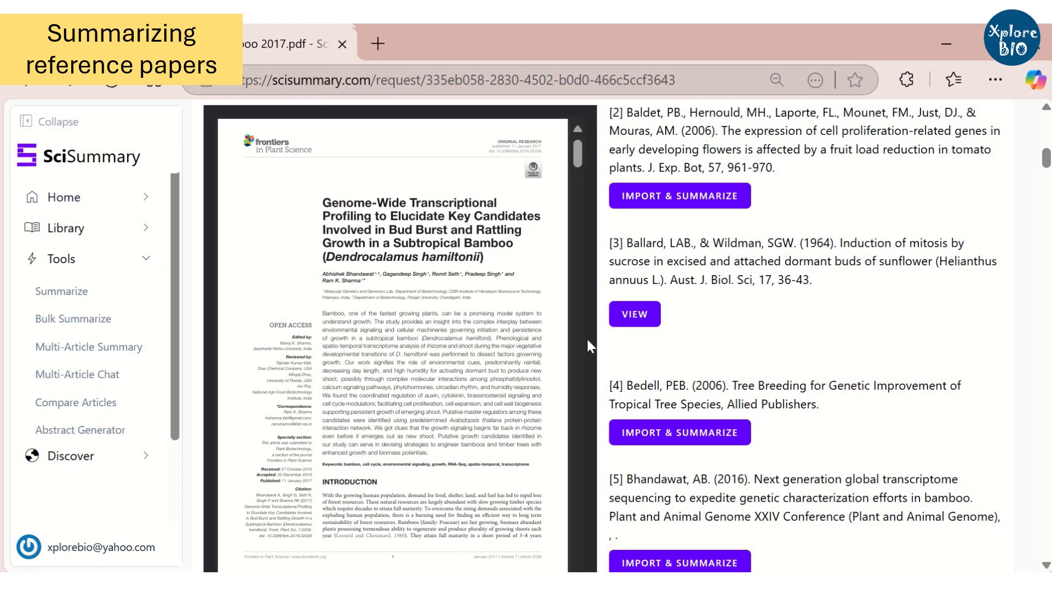
left_click(651, 317)
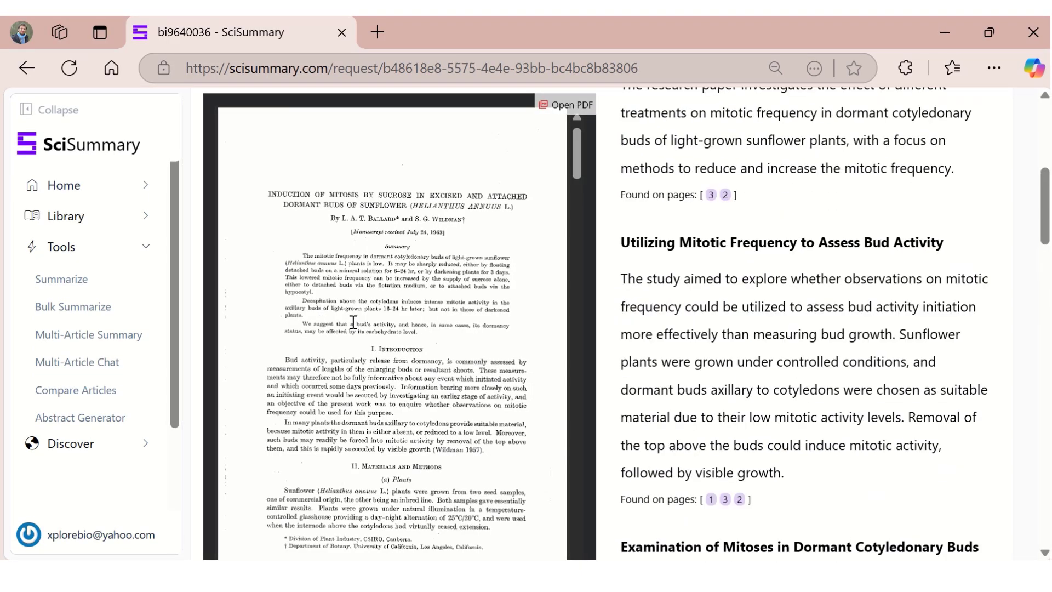
scroll(353, 322, "up", 5)
scroll(353, 322, "up", 2)
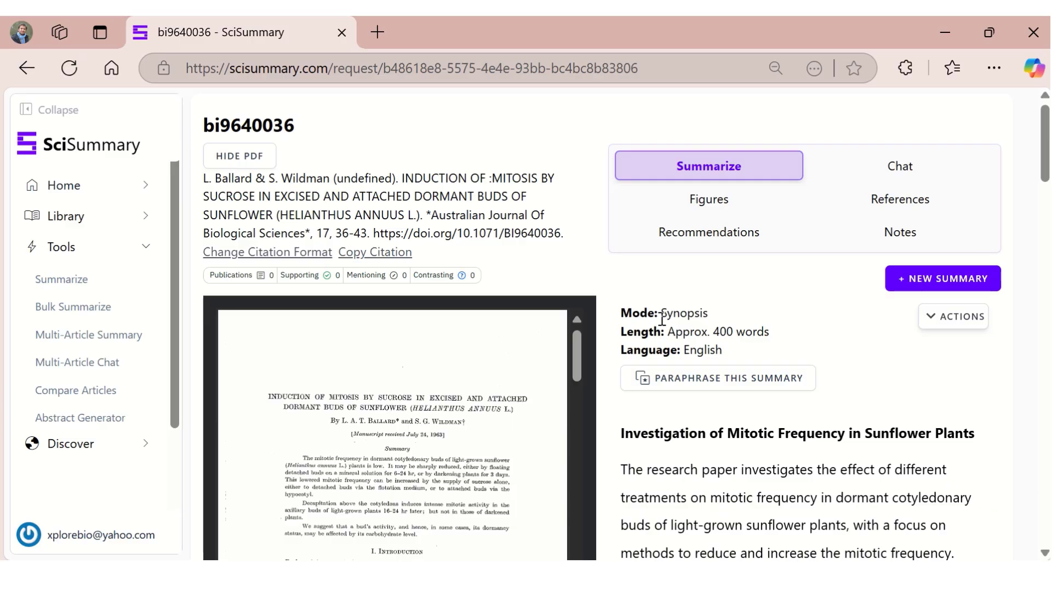
- Ask the bamboo paper's chat 'What is the role of humidity in regulating bamboo growth?'
left_click(932, 174)
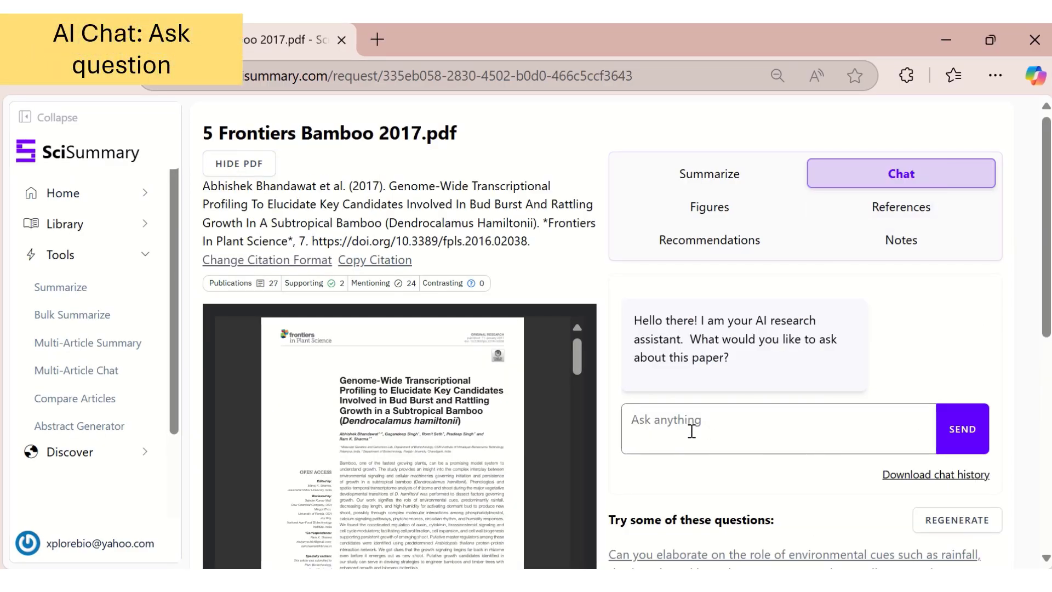
left_click(692, 431)
type("What is the role of humidity in regulating bamboo growth?")
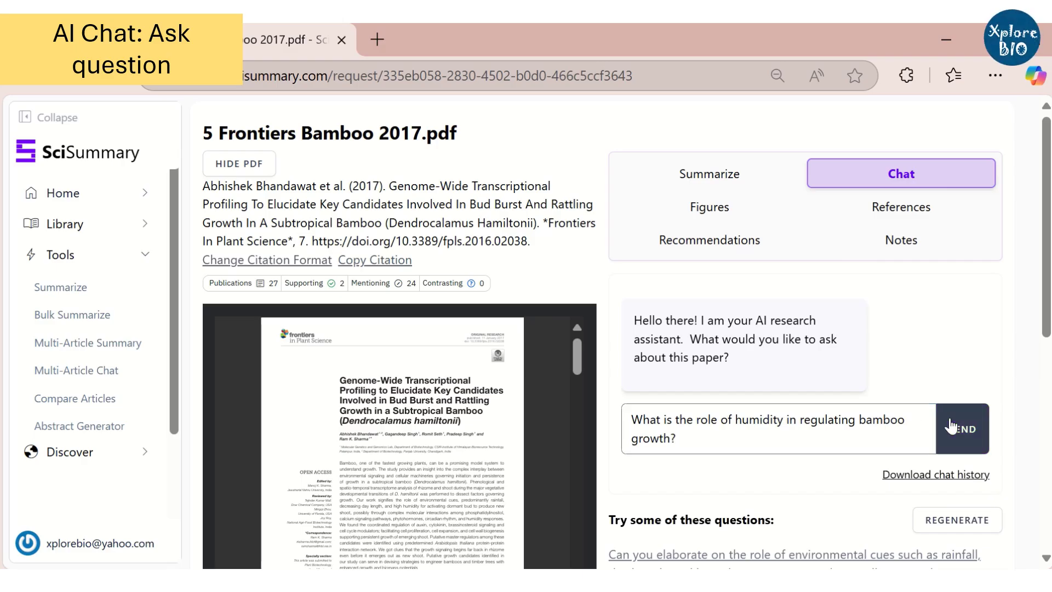
left_click(960, 429)
- Zoom the page out and read through the humidity answer
scroll(827, 315, "down", 3)
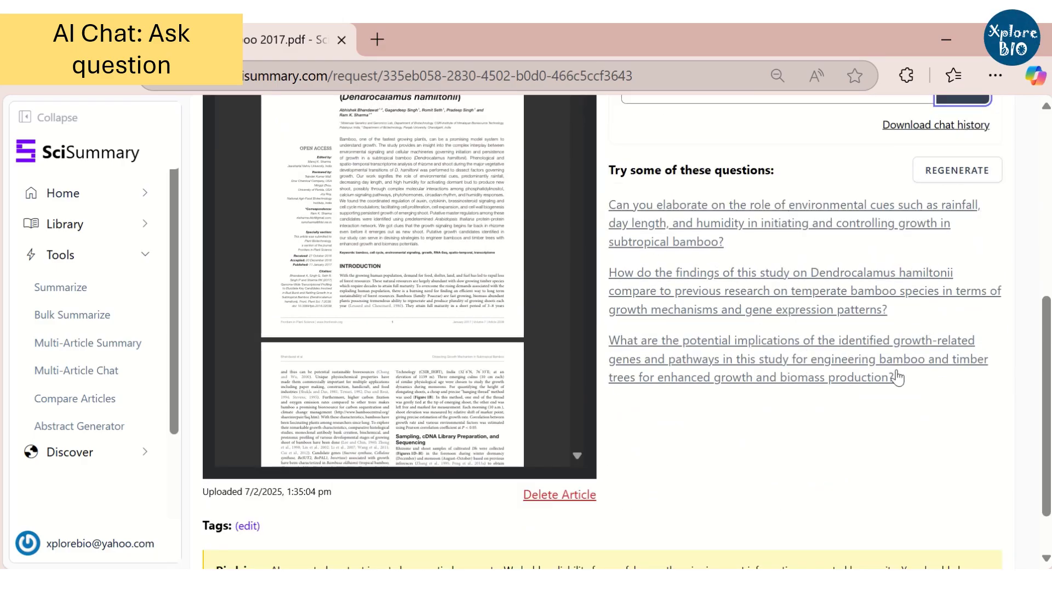
scroll(896, 384, "up", 3)
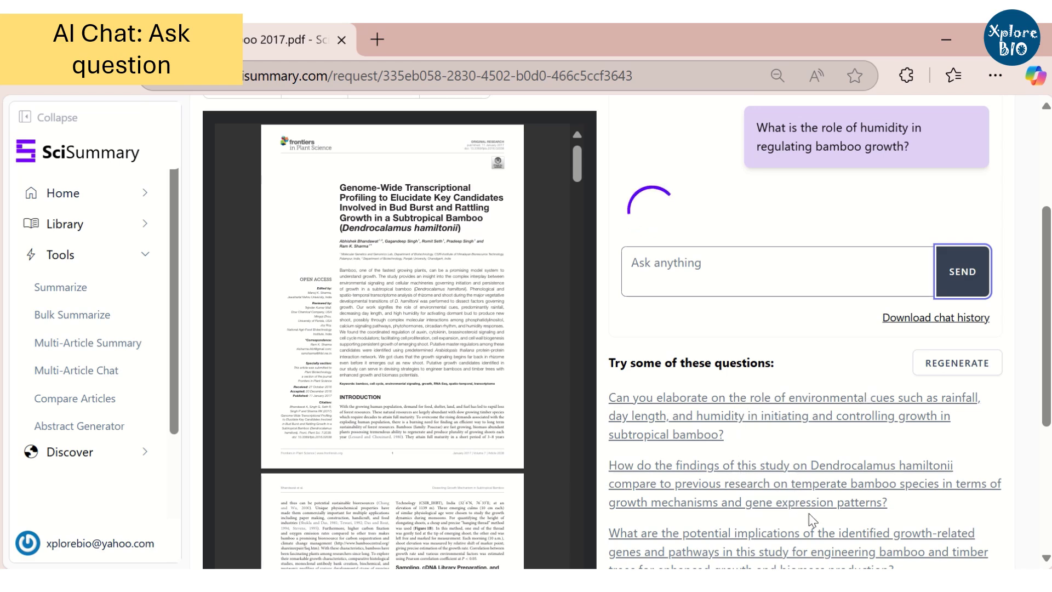
scroll(822, 433, "up", 2)
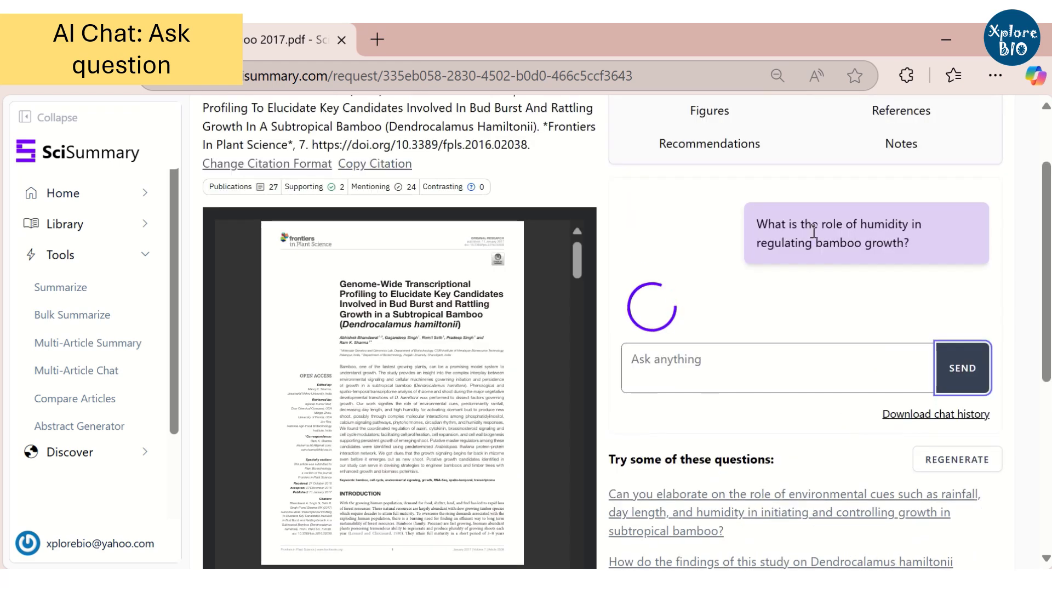
key("ctrl+minus")
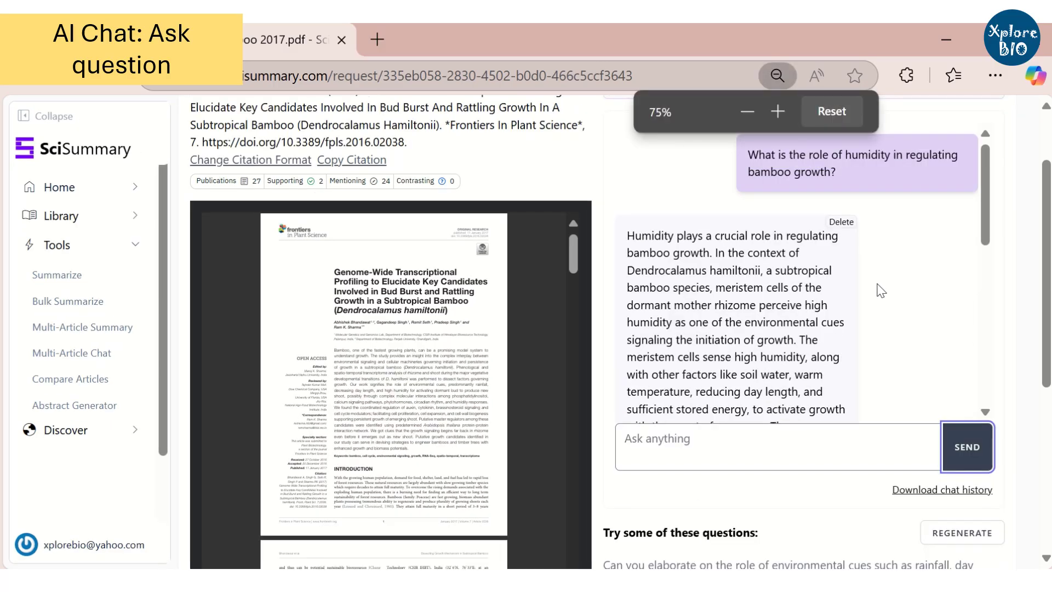
scroll(783, 266, "down", 2)
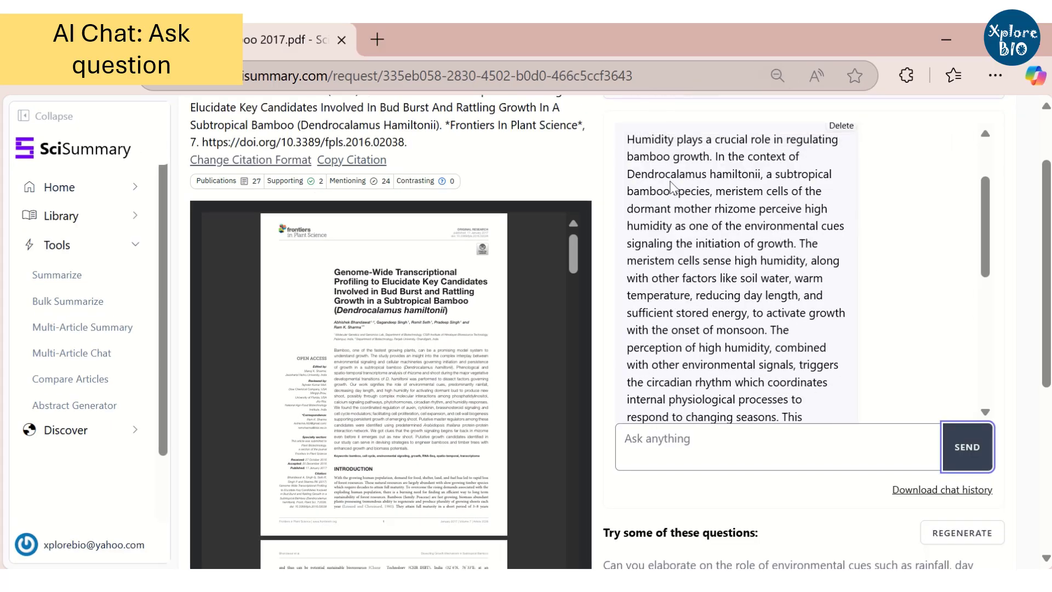
scroll(746, 268, "down", 2)
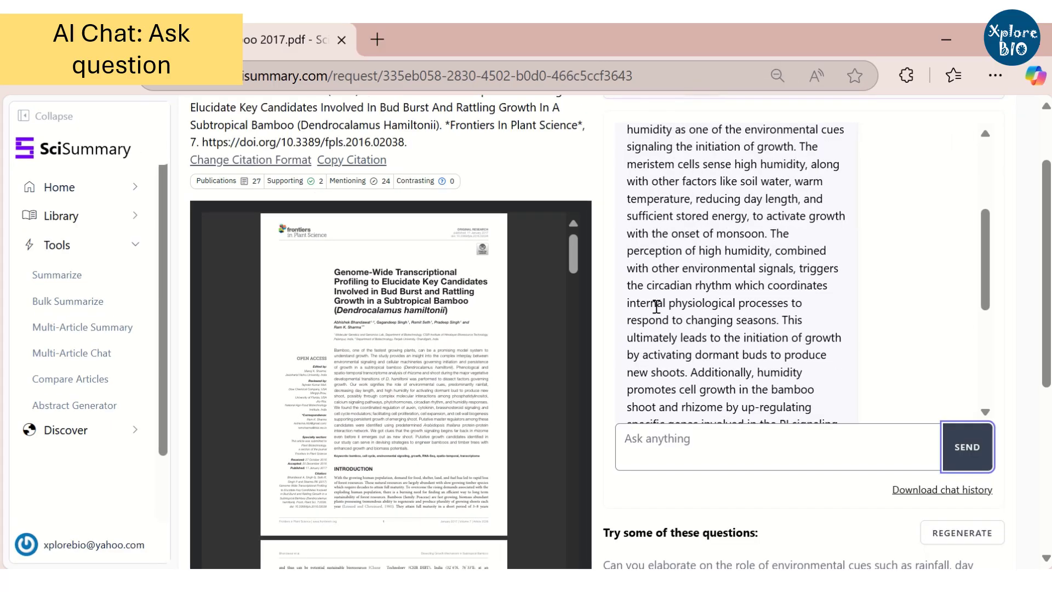
scroll(728, 311, "down", 2)
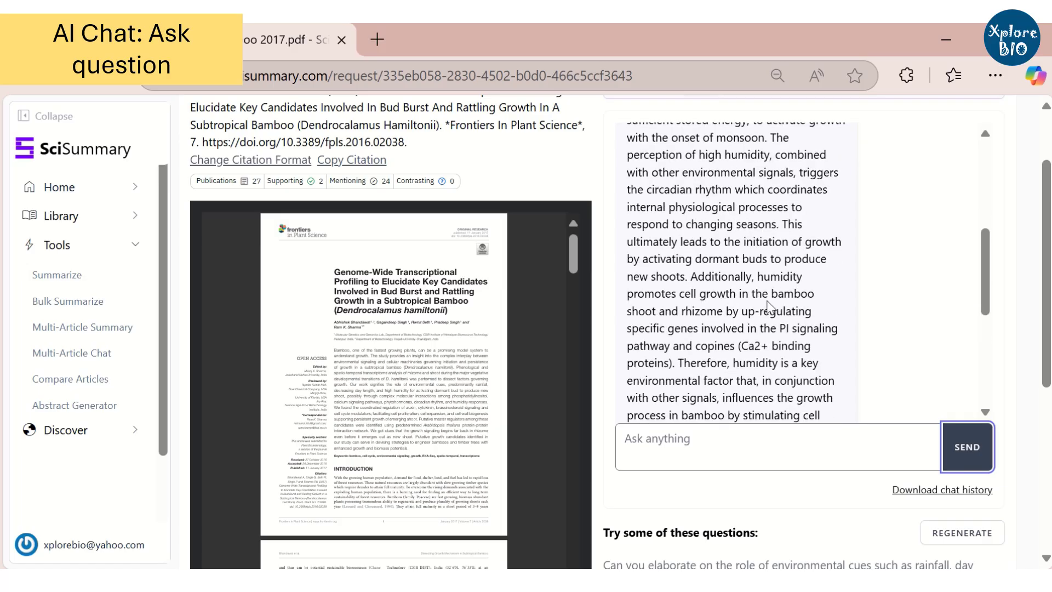
scroll(769, 307, "down", 2)
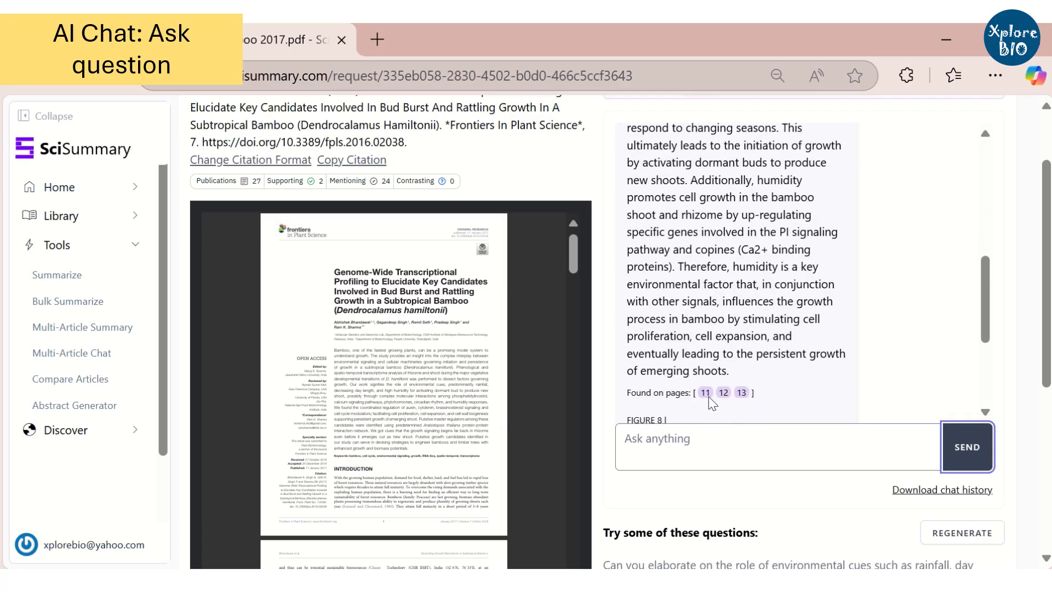
- Step through the answer's cited passages from pages 11, 12 and 13
mouse_move(705, 393)
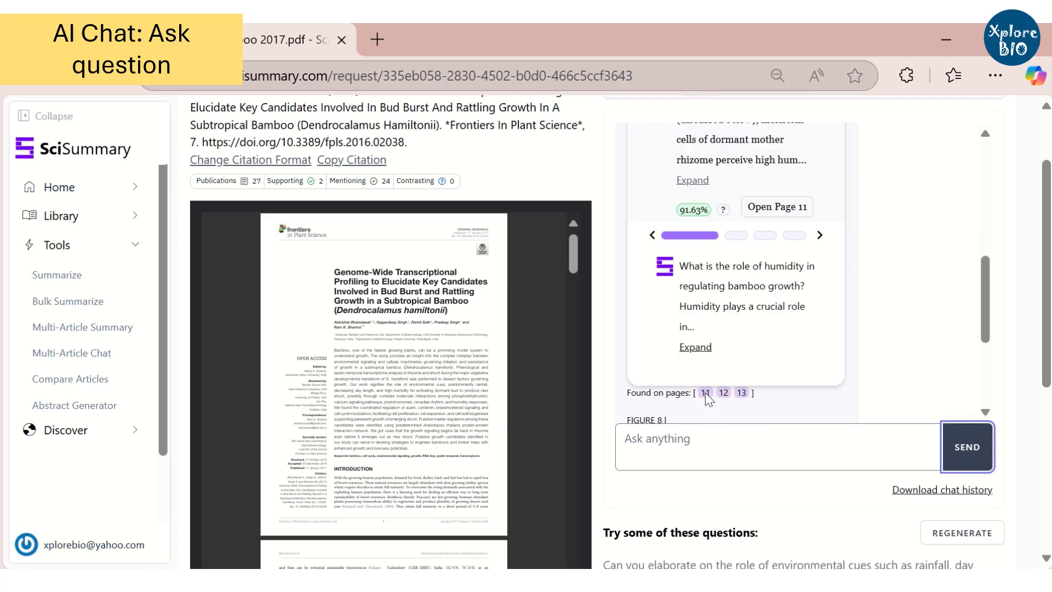
left_click(819, 235)
left_click(820, 235)
left_click(820, 235)
scroll(1008, 247, "up", 2)
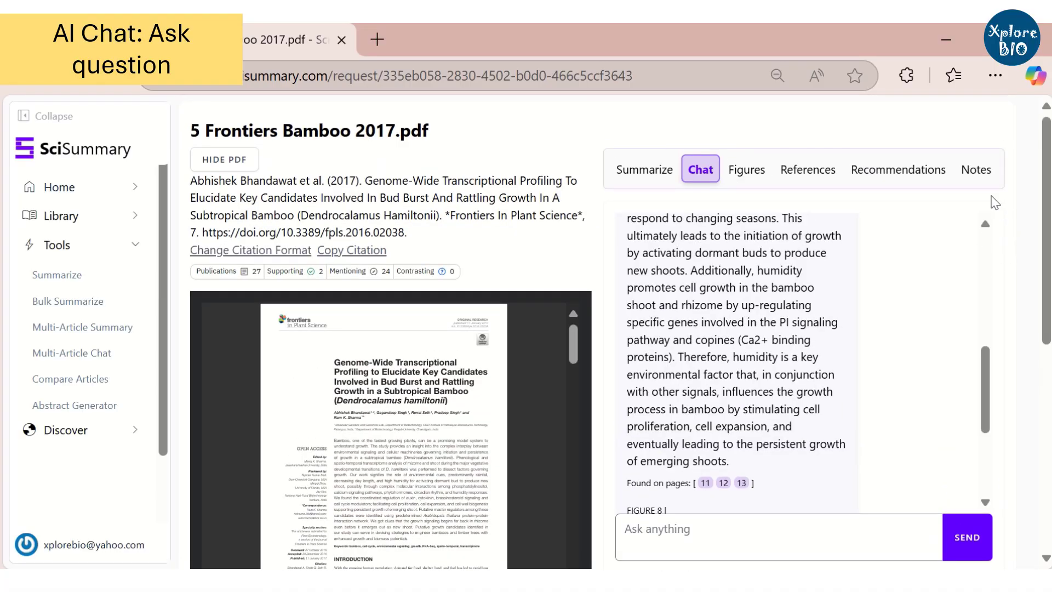
key("ctrl+plus")
- Go to bulk summarization and choose to upload new files
left_click(899, 249)
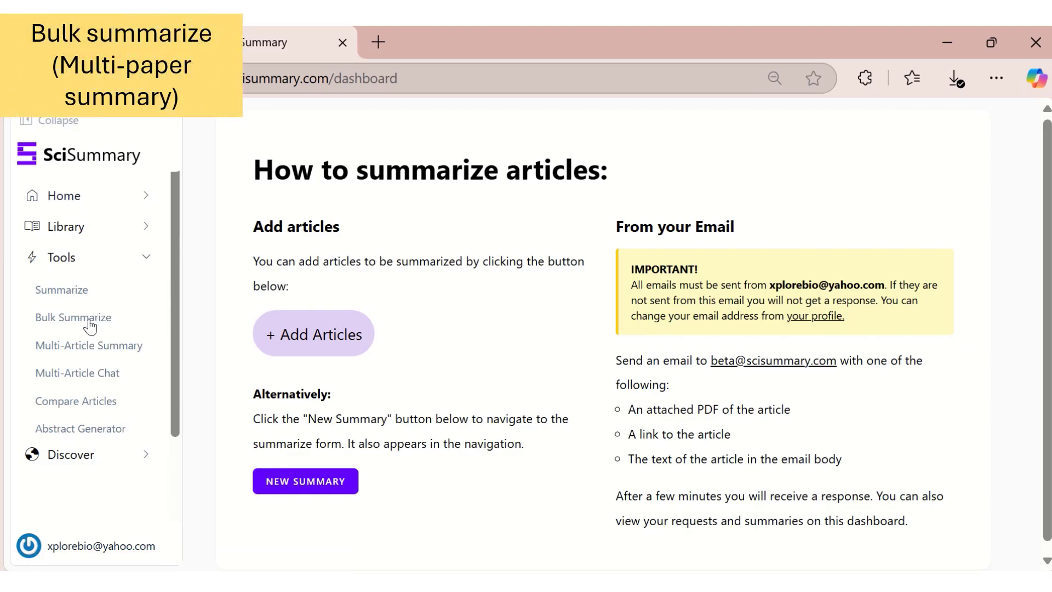
left_click(90, 323)
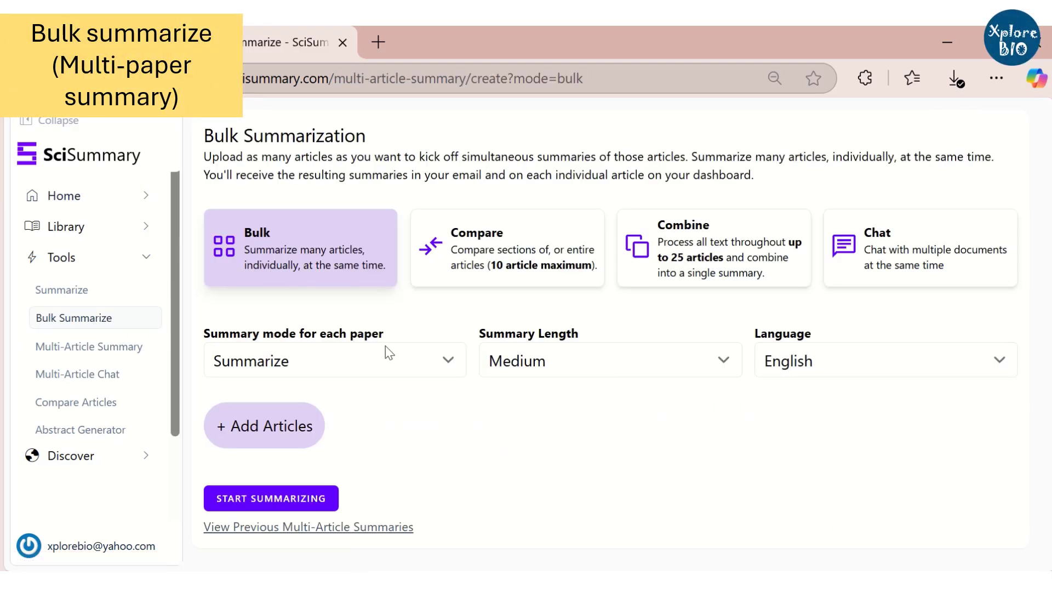
left_click(291, 439)
scroll(393, 487, "down", 1)
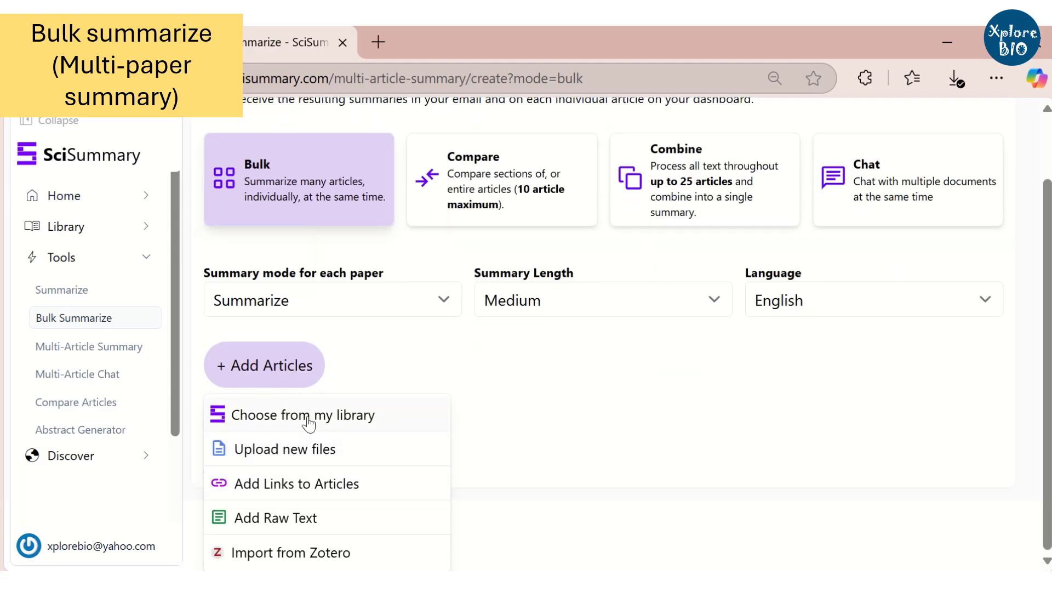
left_click(306, 456)
- Upload all five bamboo PDFs from Downloads and start summarizing them
left_click(514, 228)
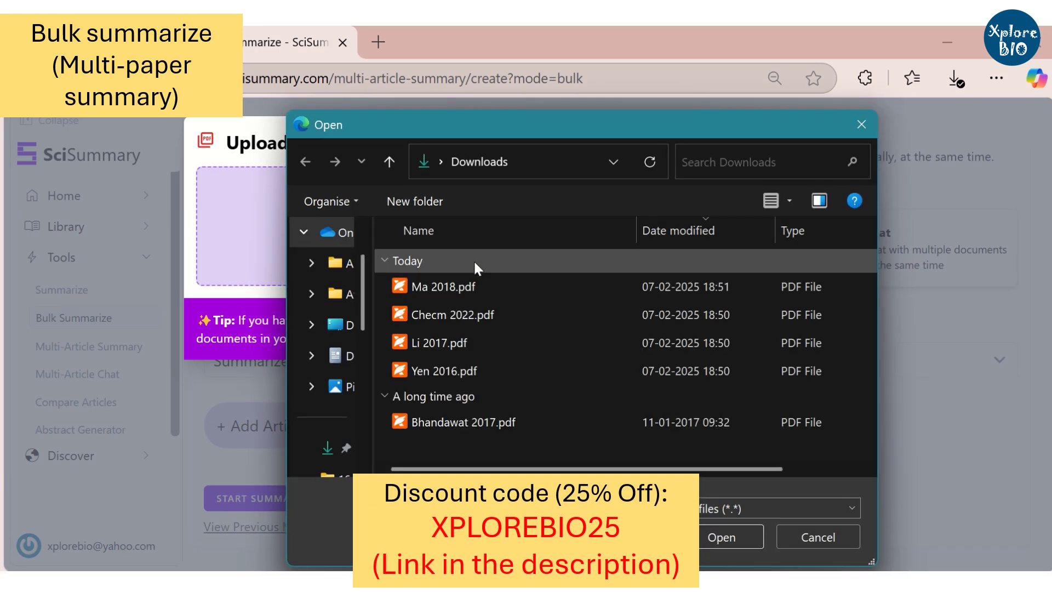
left_click_drag(466, 268, 449, 423)
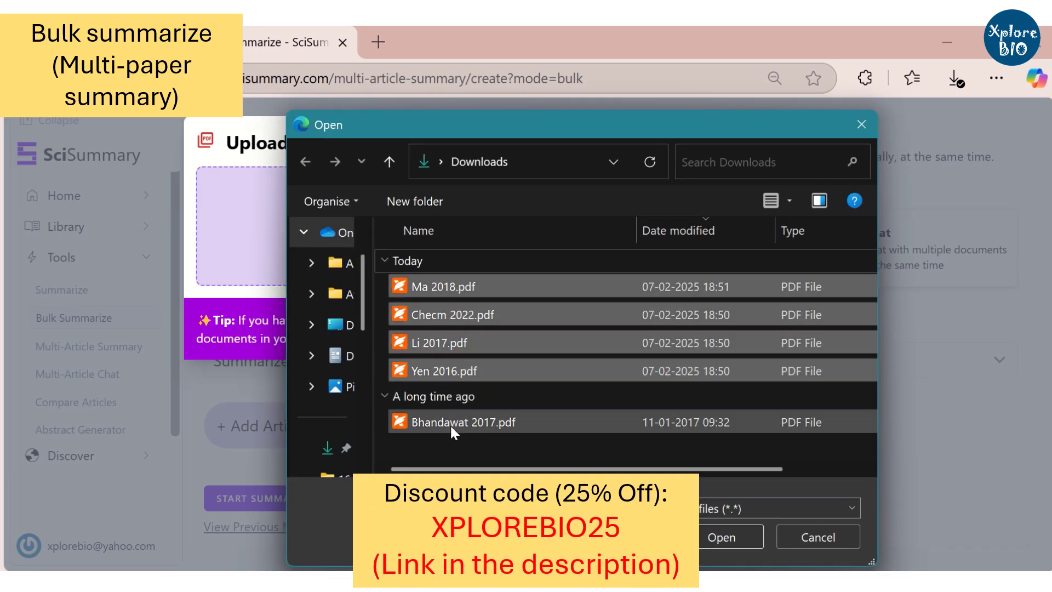
left_click(732, 540)
scroll(624, 407, "down", 4)
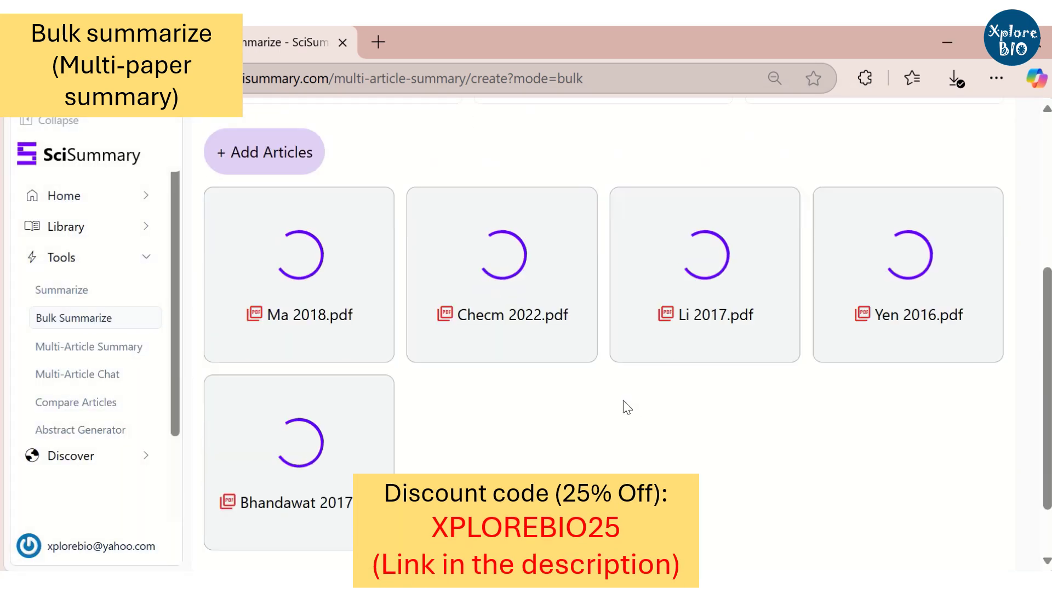
scroll(684, 451, "down", 1)
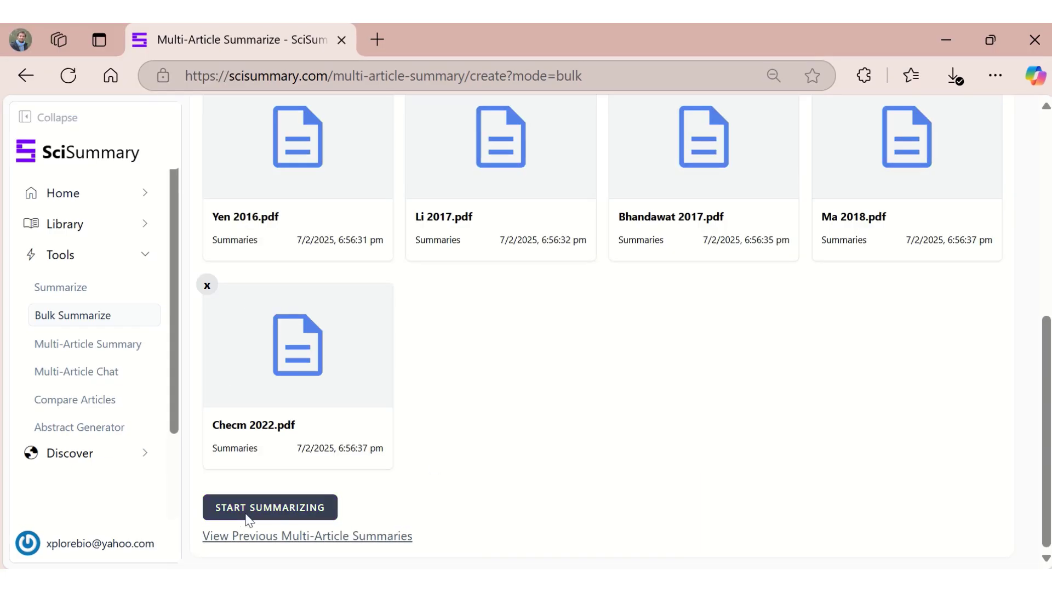
left_click(247, 515)
- Open the finished summary of Ma 2018.pdf
scroll(601, 429, "up", 3)
scroll(602, 433, "down", 3)
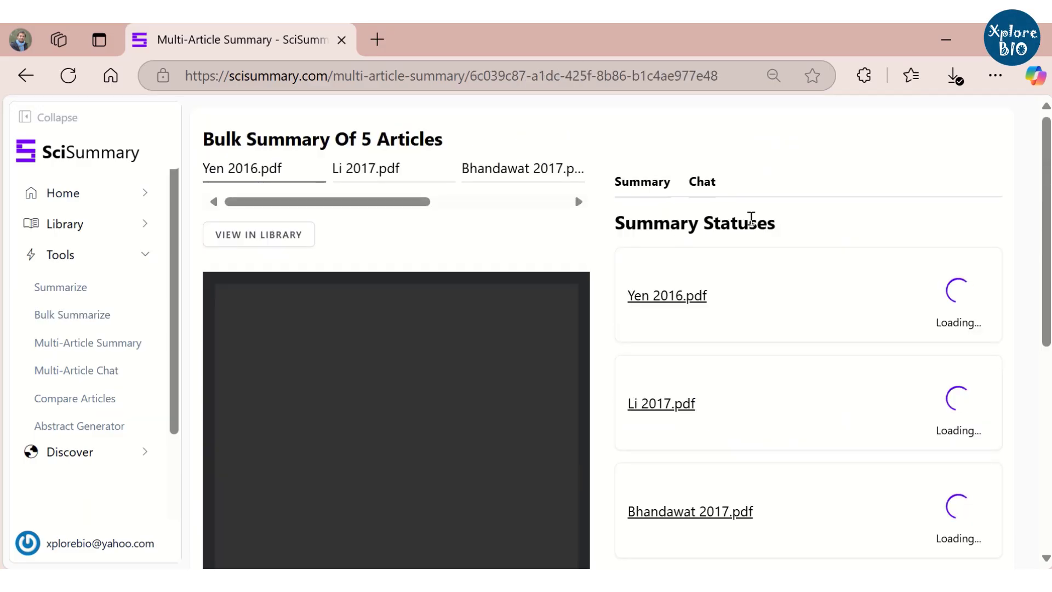
left_click(963, 176)
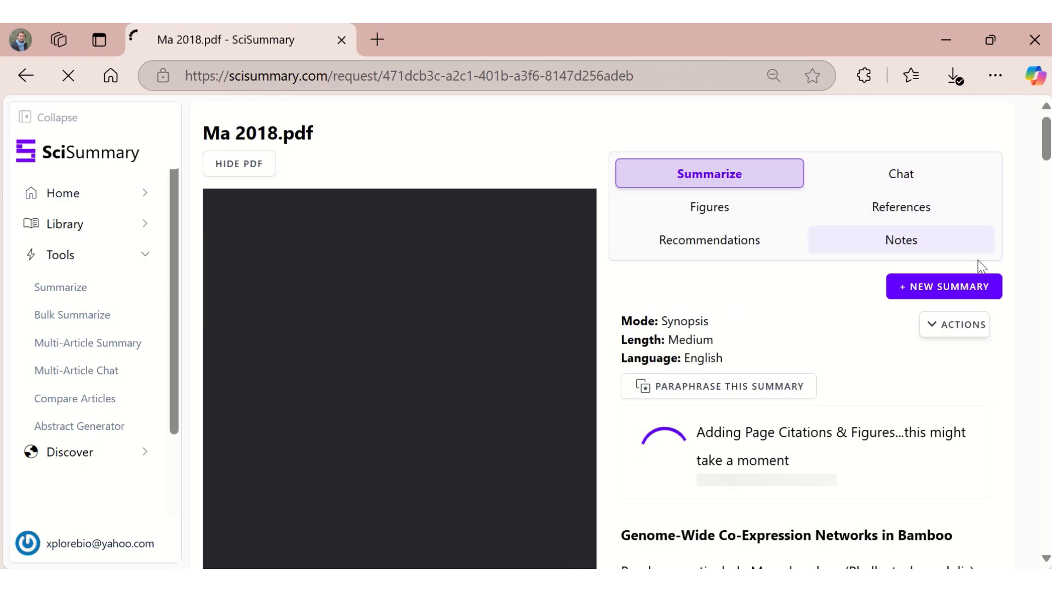
scroll(981, 268, "down", 6)
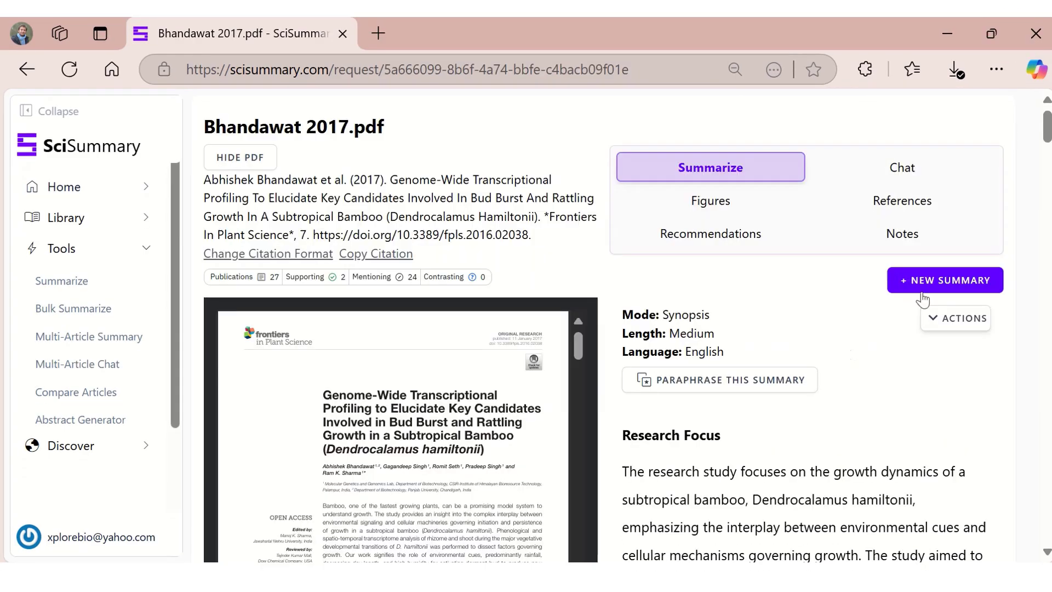
- Request a Summarize by Section summary of Bhandawat 2017.pdf covering All Sections
left_click(929, 280)
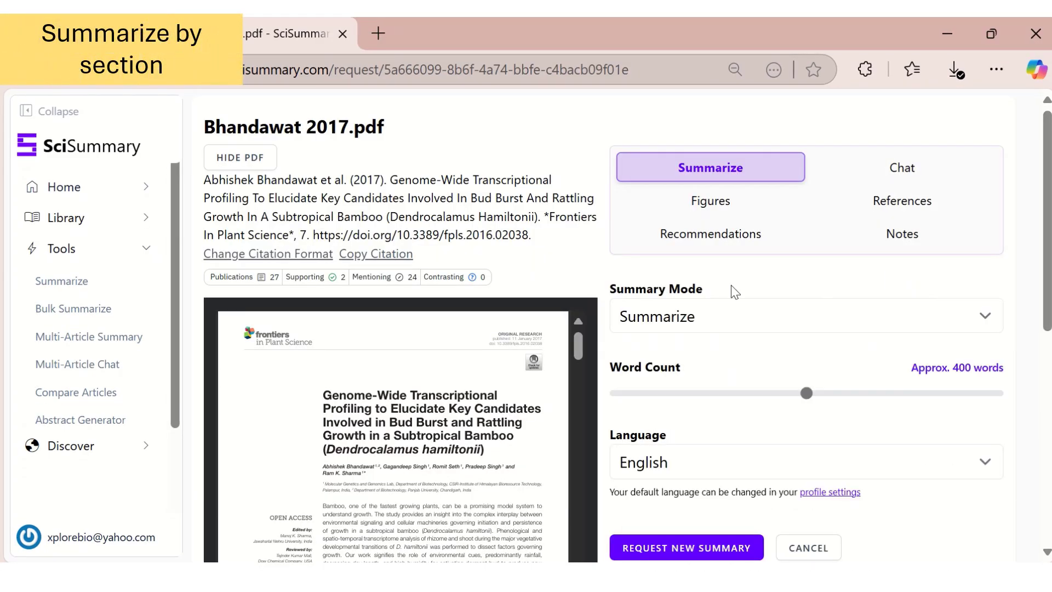
left_click(707, 323)
left_click(722, 352)
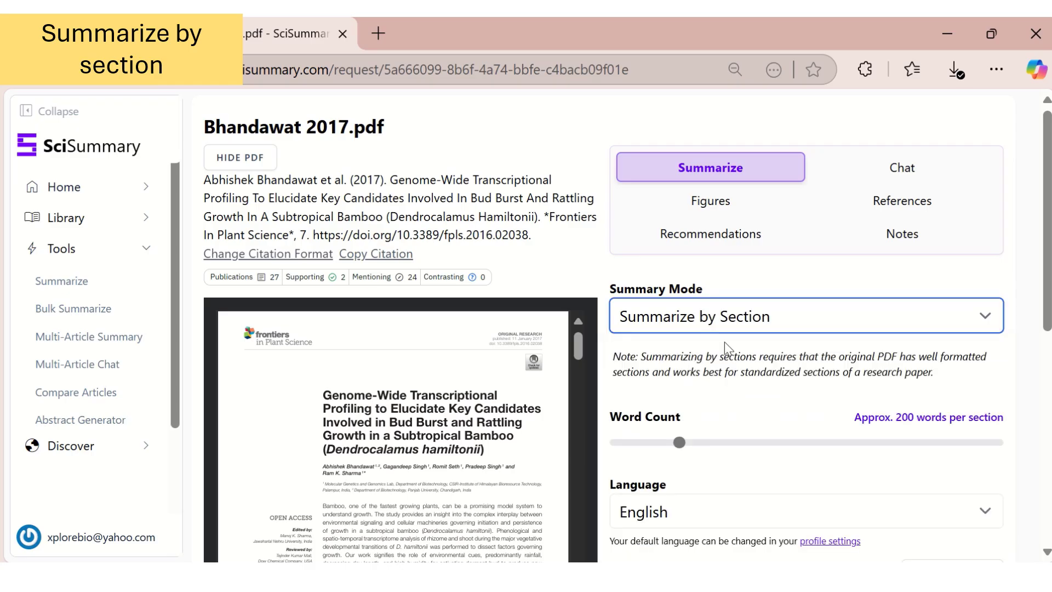
scroll(728, 246, "down", 4)
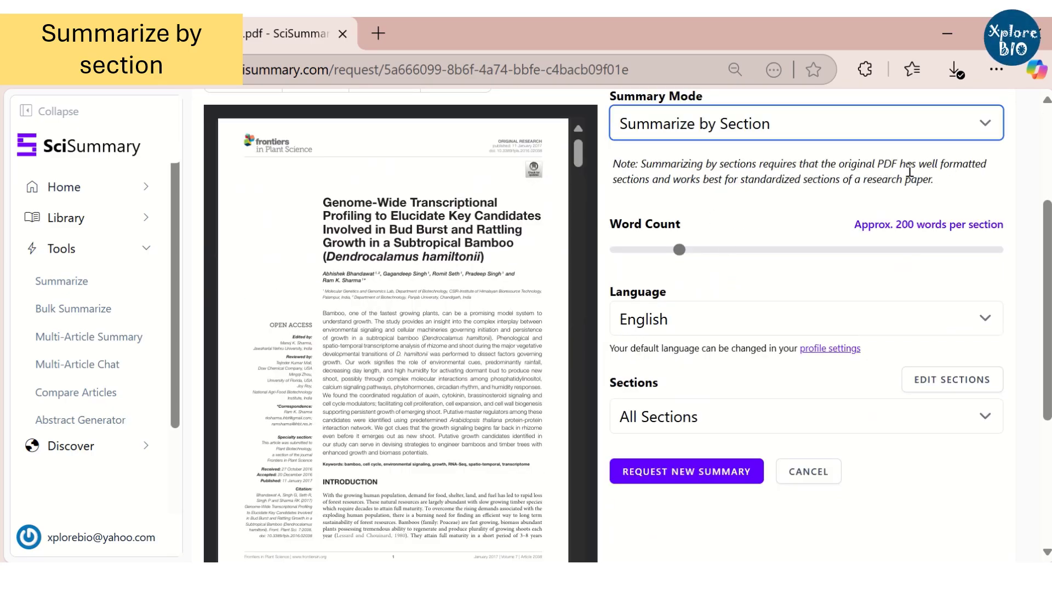
scroll(795, 213, "down", 2)
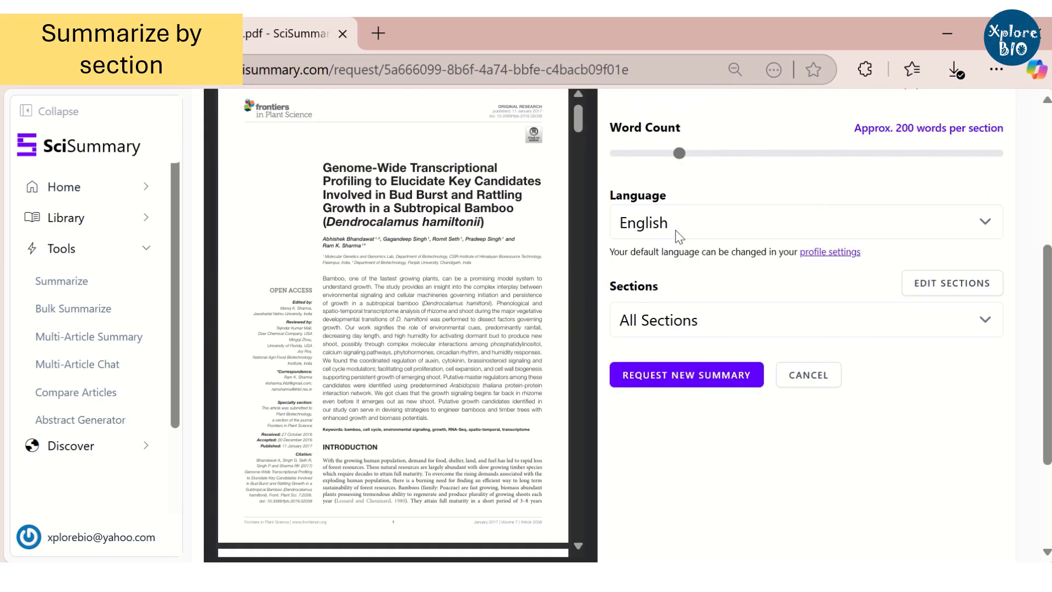
left_click(761, 315)
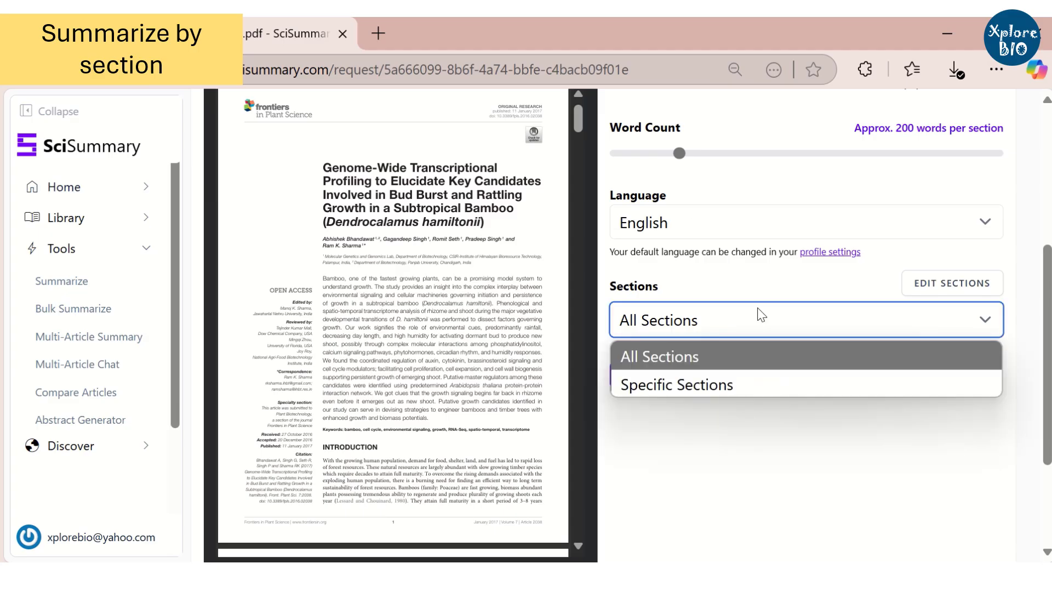
left_click(722, 324)
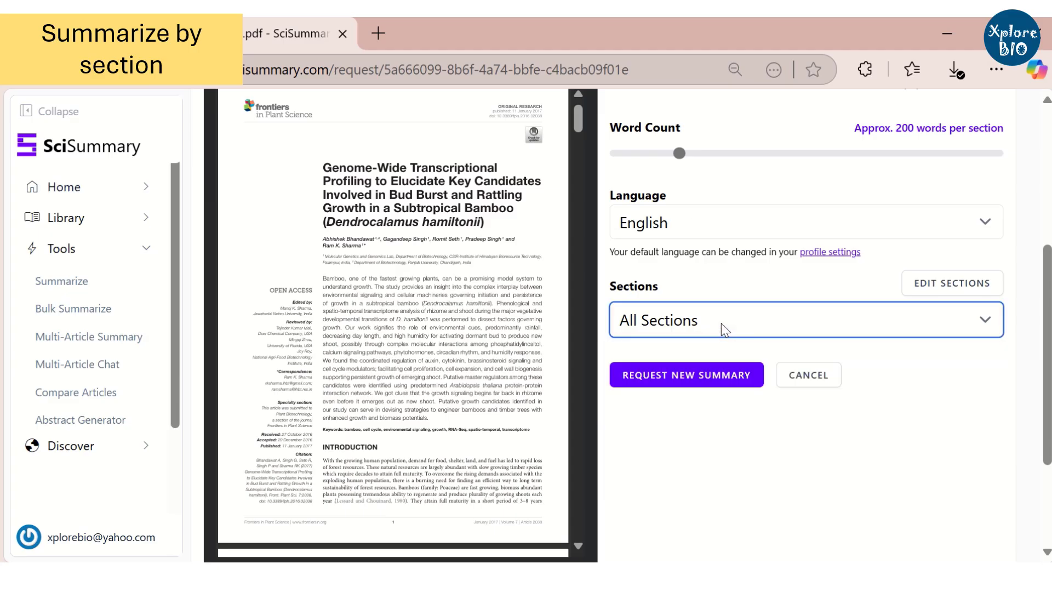
left_click(716, 377)
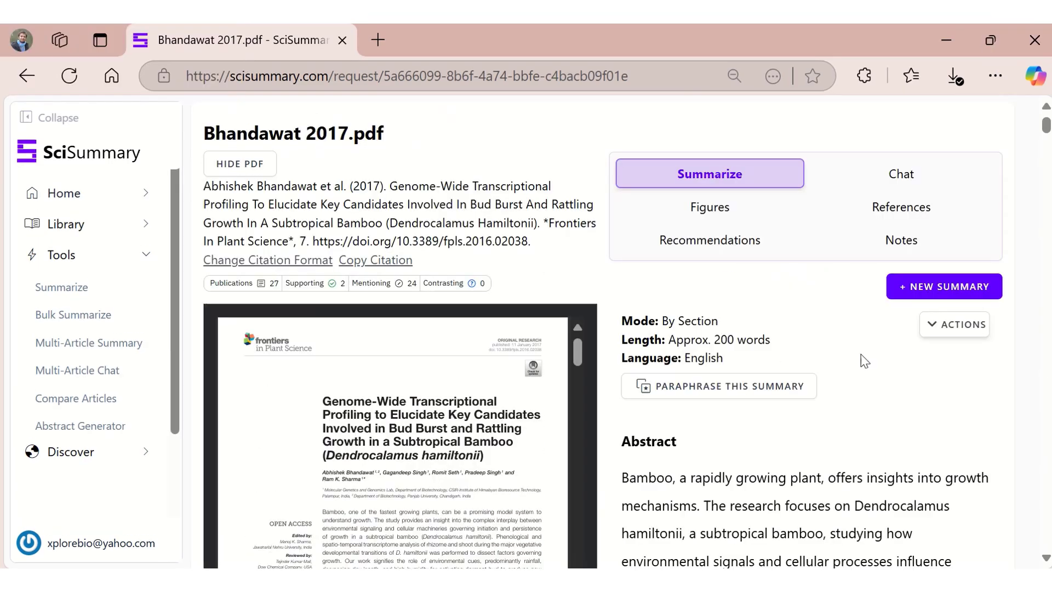
scroll(782, 356, "down", 6)
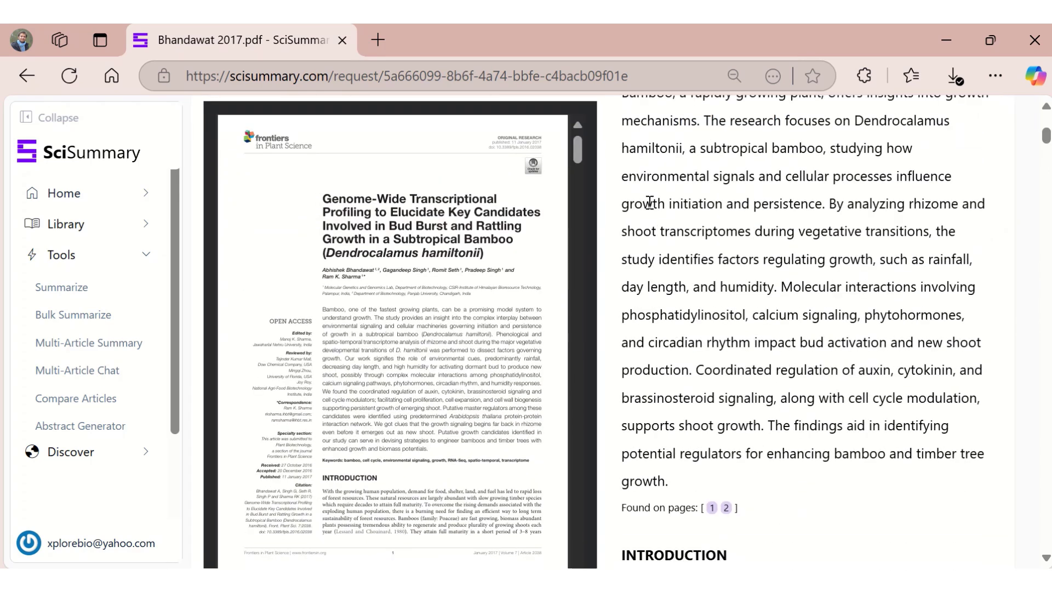
scroll(782, 421, "up", 2)
scroll(741, 326, "down", 15)
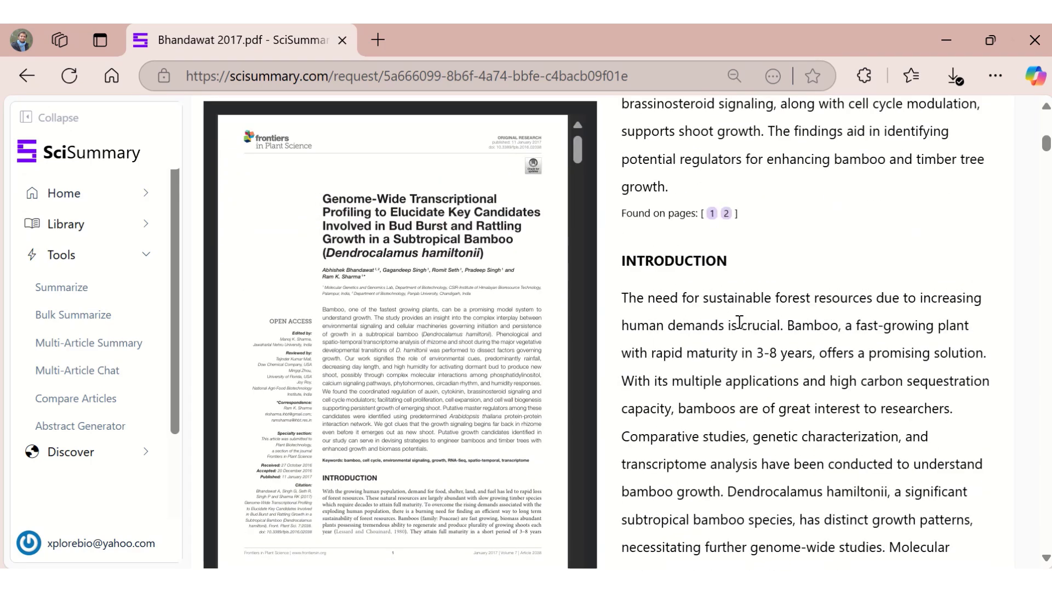
scroll(868, 323, "down", 18)
scroll(866, 317, "down", 4)
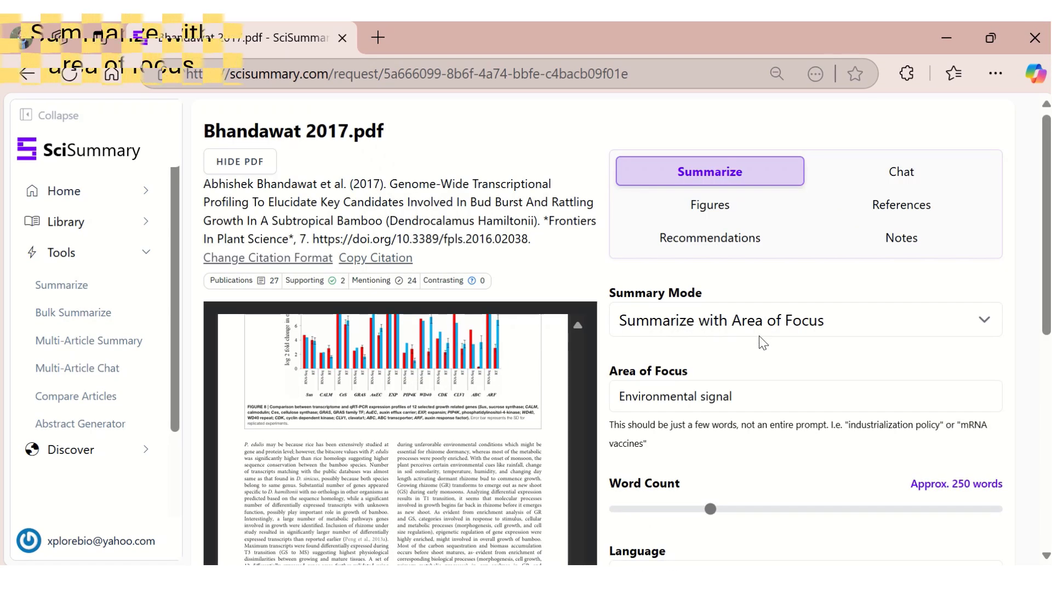
- Request a roughly 250-word Bhandawat 2017.pdf summary focused on 'Environmental signal'
scroll(746, 342, "down", 2)
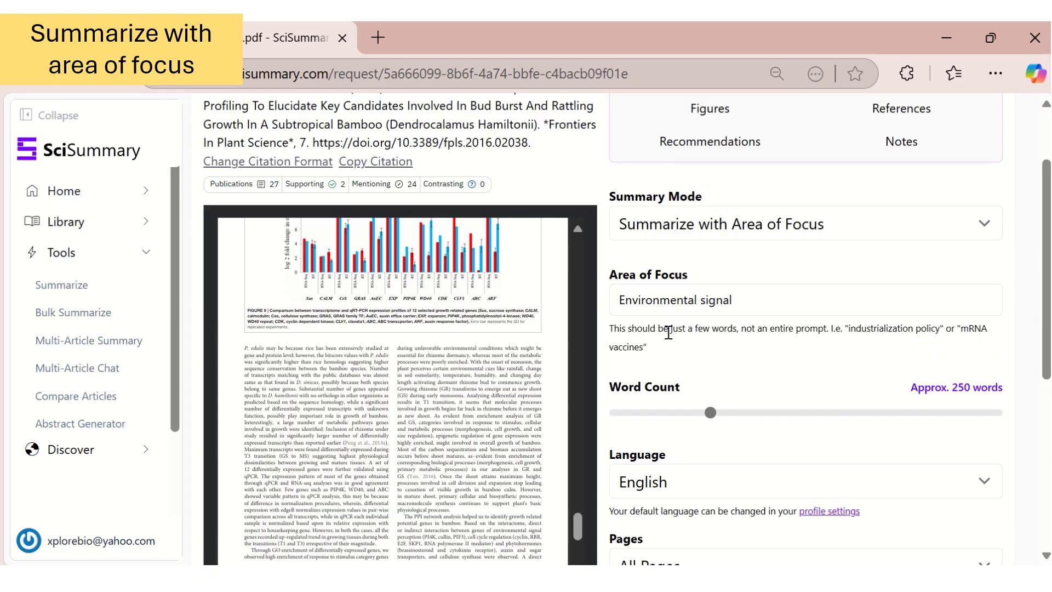
left_click_drag(669, 332, 852, 331)
left_click(843, 359)
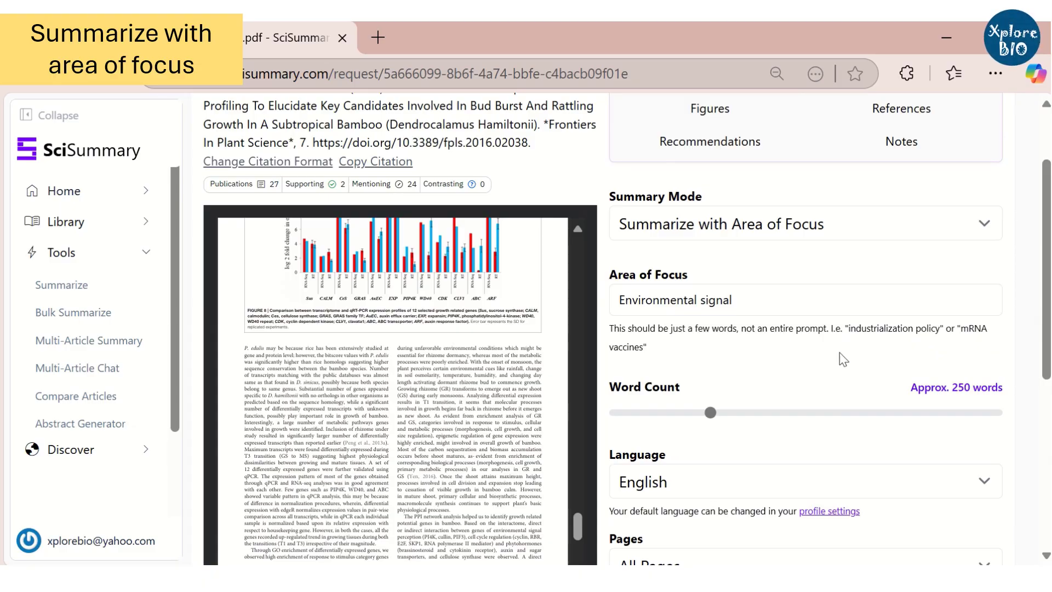
scroll(833, 433, "down", 5)
left_click(688, 429)
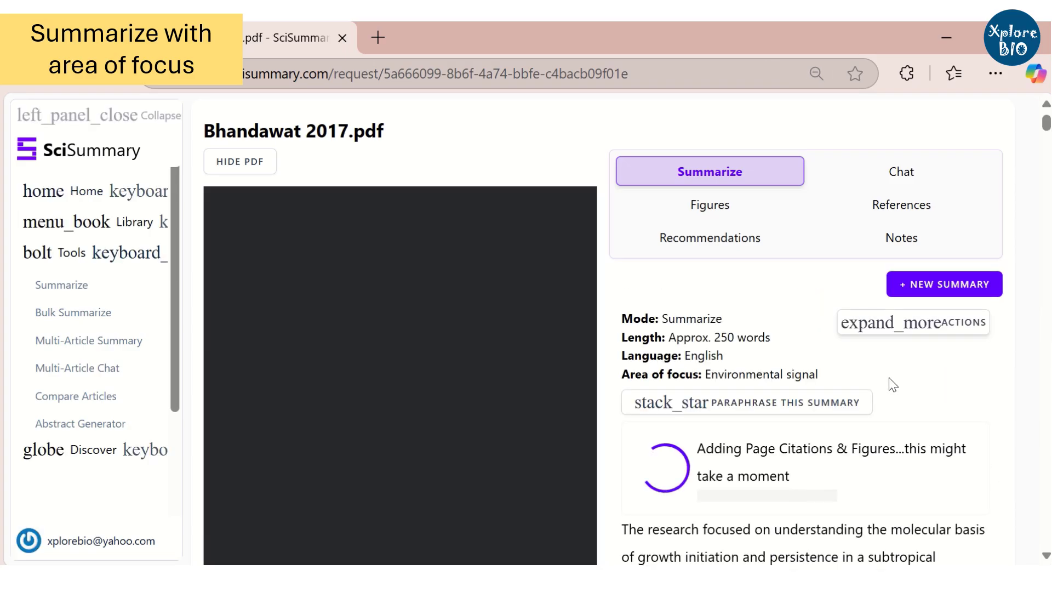
scroll(844, 357, "down", 4)
scroll(815, 318, "down", 2)
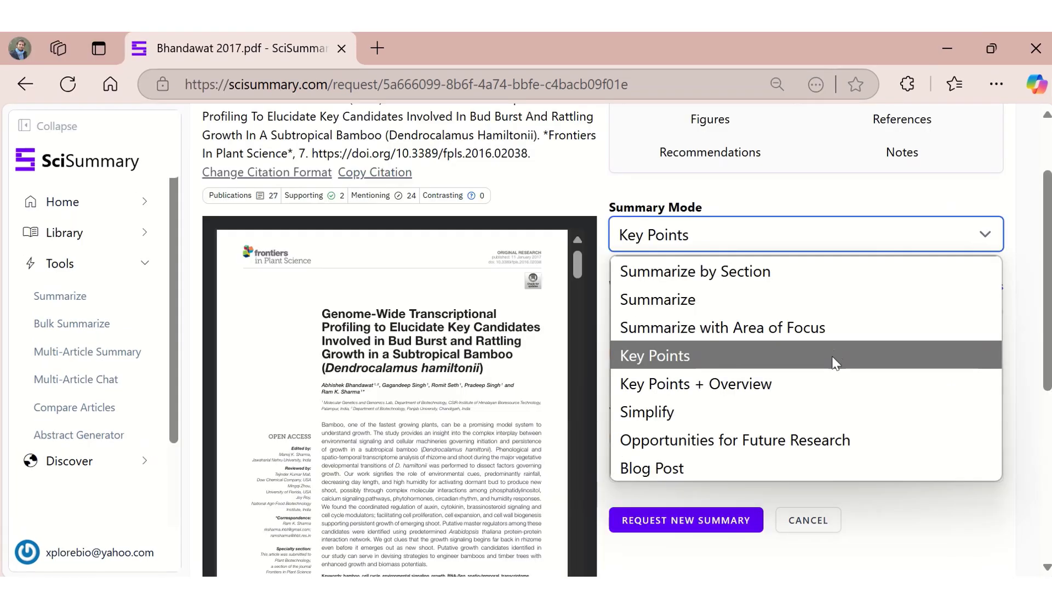
- Request a Key Points summary of Bhandawat 2017.pdf
left_click(767, 361)
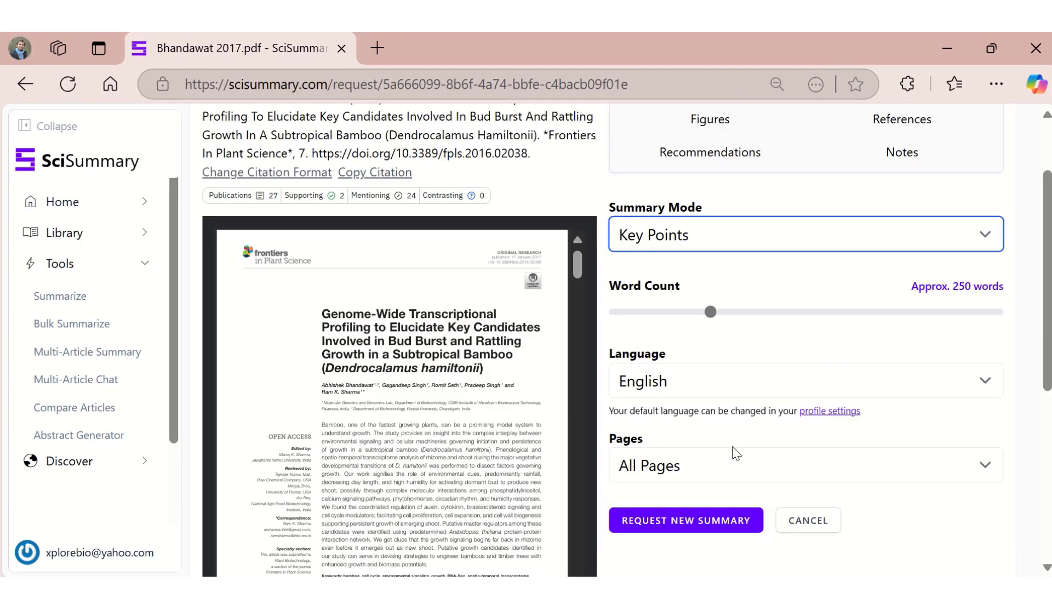
left_click(696, 530)
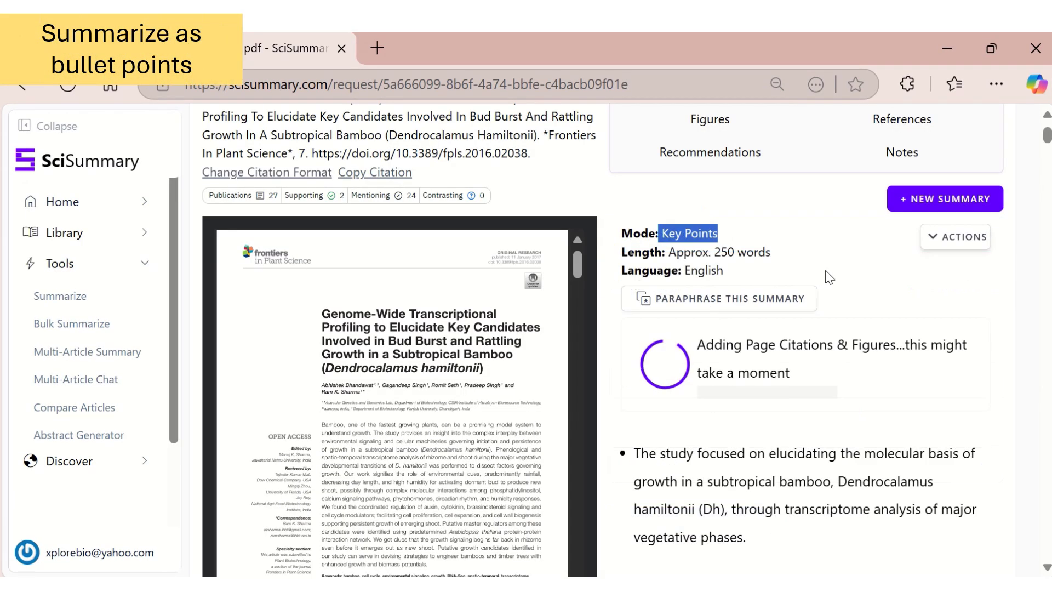
scroll(826, 274, "down", 5)
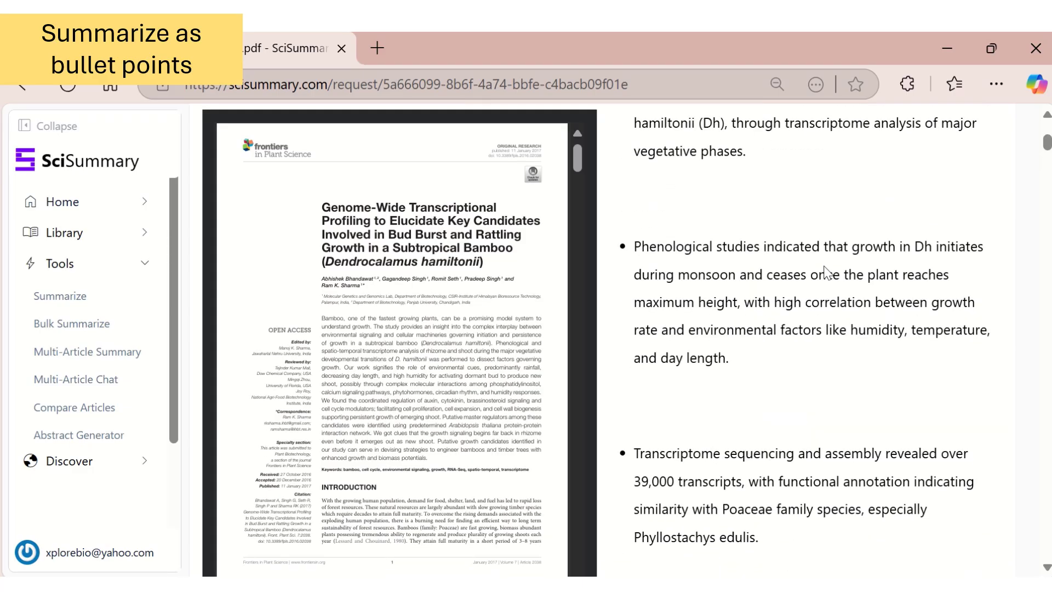
scroll(822, 263, "down", 8)
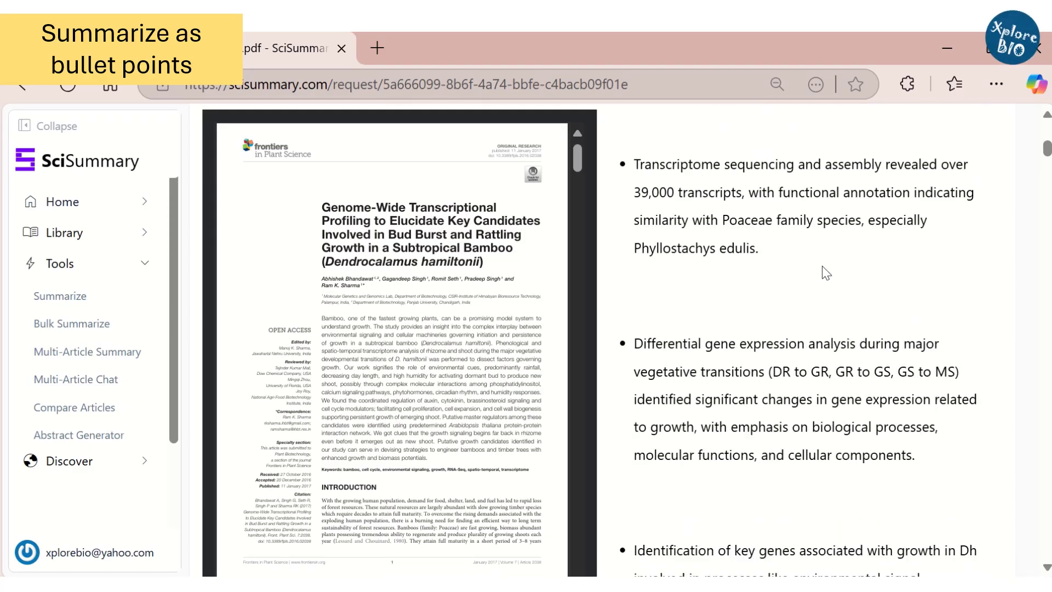
- Switch to the Simplify summary and read through its bullets
left_click(751, 498)
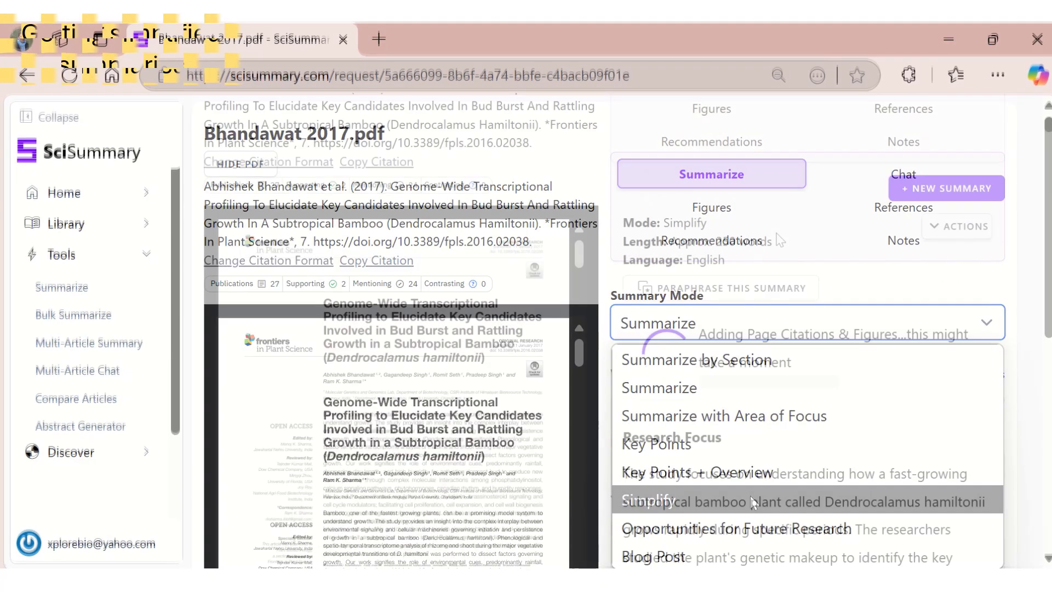
left_click_drag(692, 104, 706, 225)
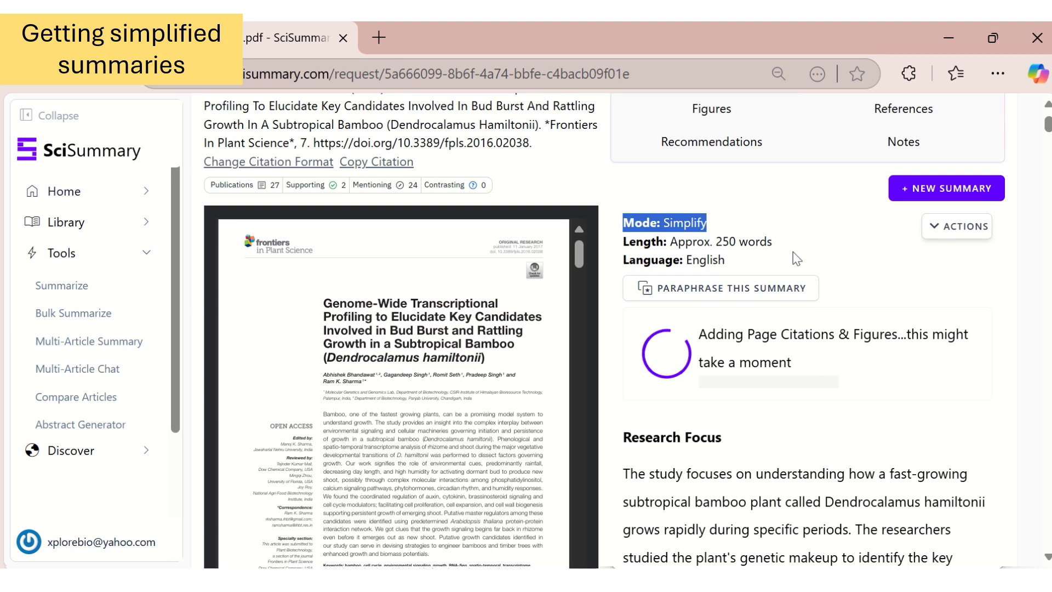
scroll(822, 269, "down", 2)
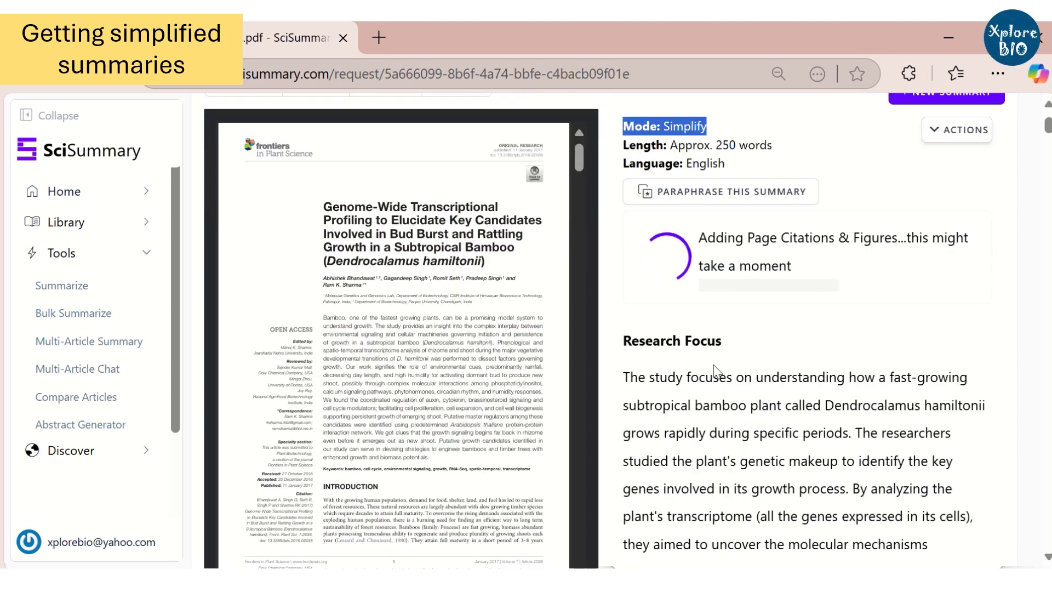
scroll(675, 307, "down", 2)
left_click_drag(664, 283, 871, 337)
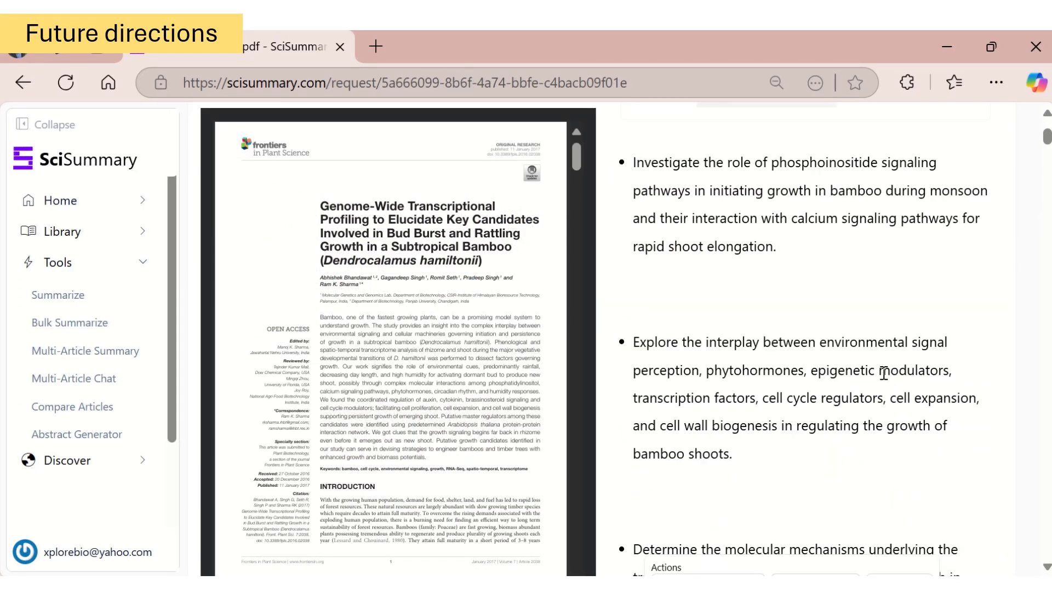
scroll(883, 372, "down", 5)
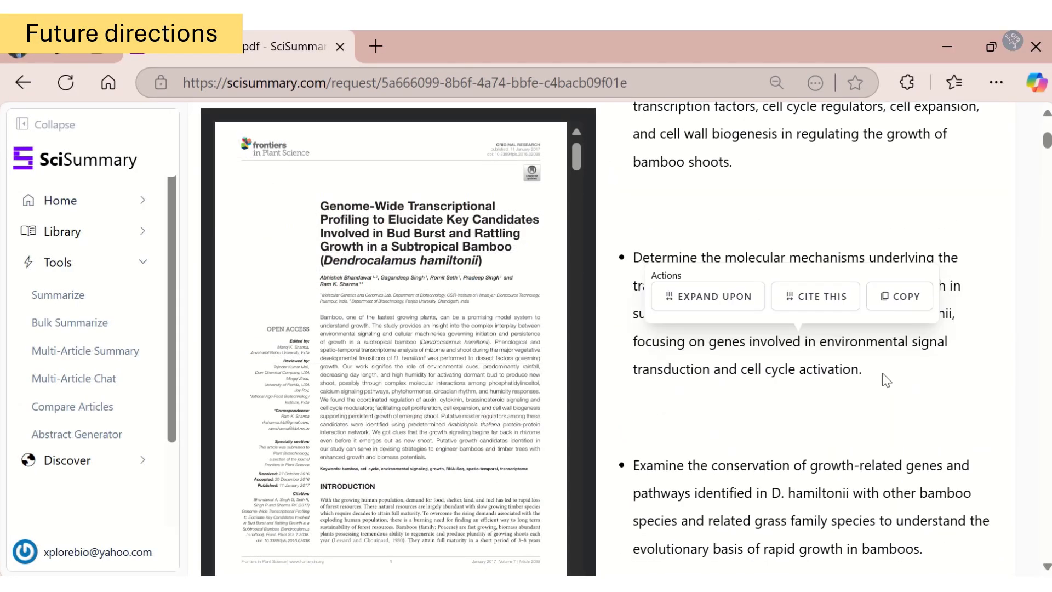
scroll(884, 372, "down", 3)
scroll(886, 379, "down", 2)
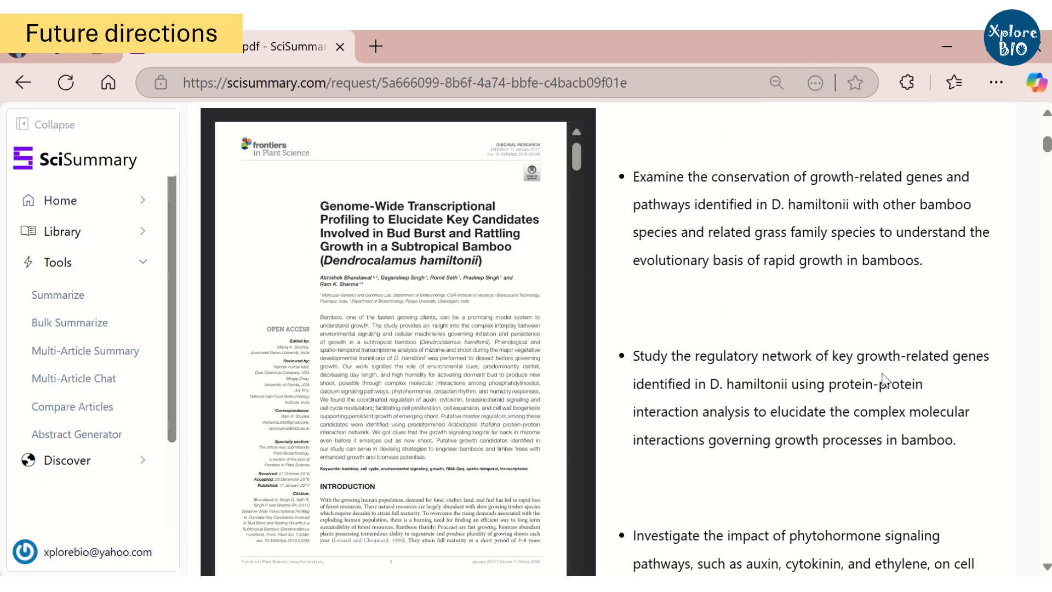
left_click_drag(635, 178, 762, 213)
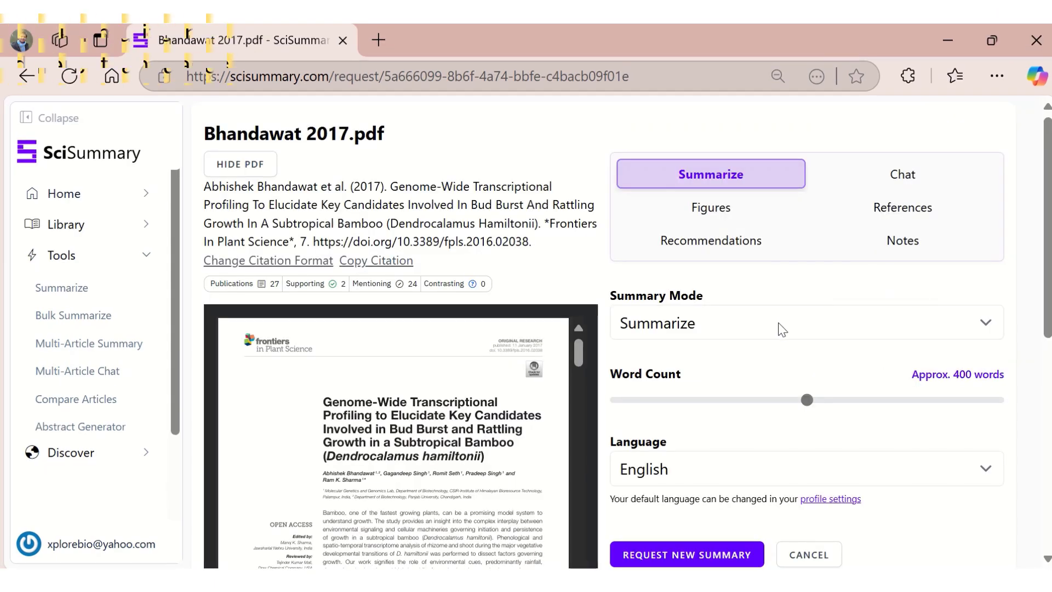
scroll(782, 331, "down", 3)
- Request a new summary of the paper in Hindi
left_click(680, 283)
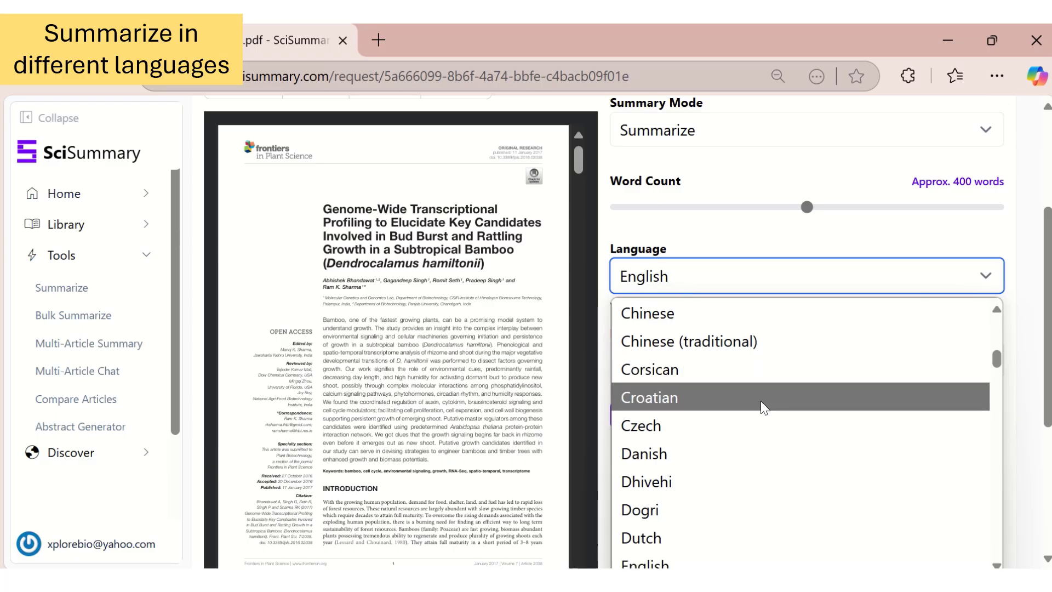
scroll(760, 406, "down", 4)
key("h")
key("i")
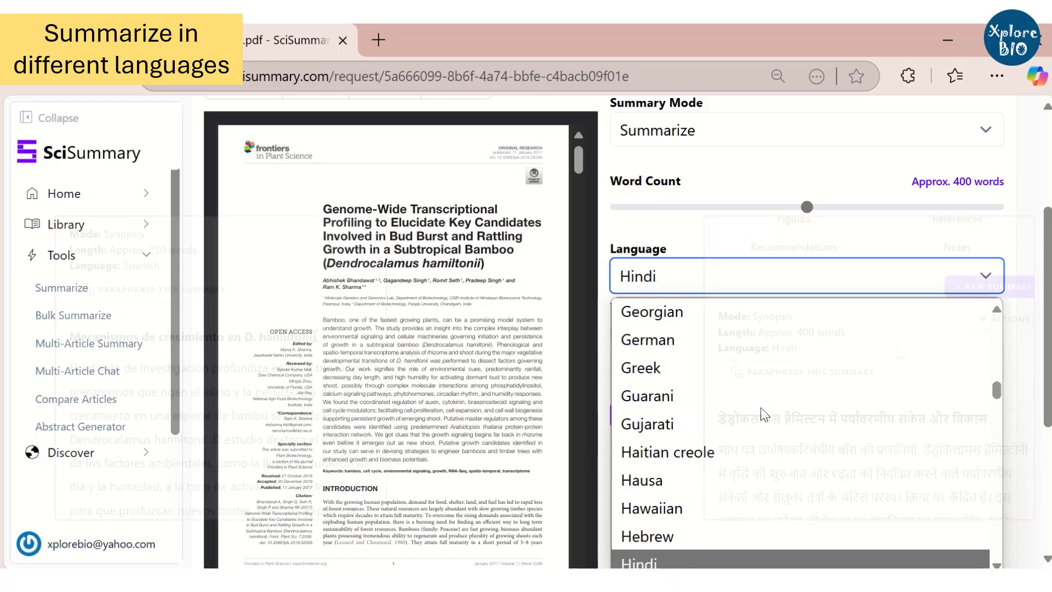
left_click(697, 564)
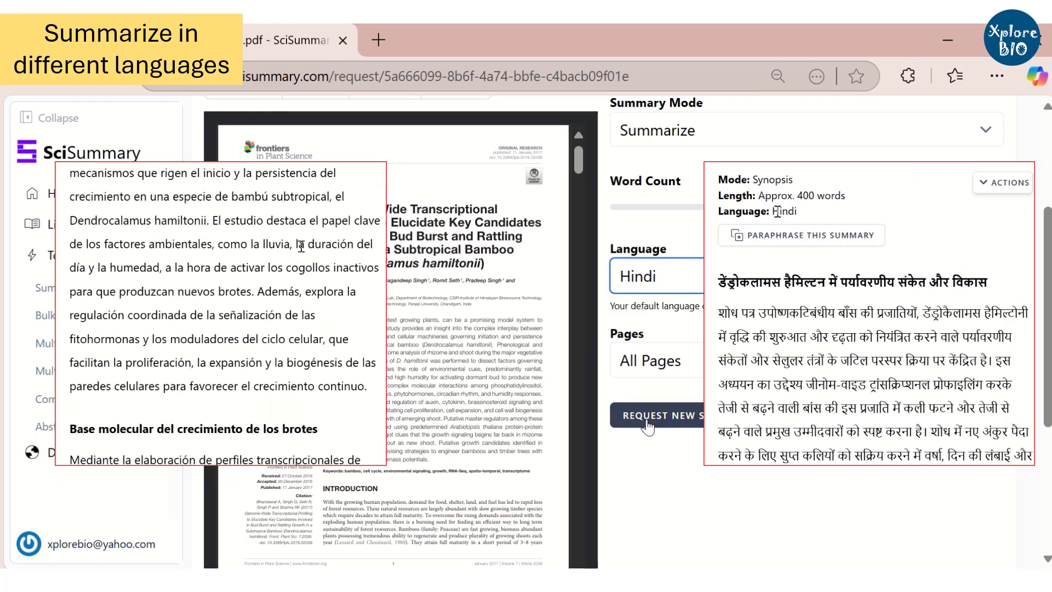
left_click(685, 413)
- Back on the dashboard, select all five bamboo papers and show the Summarize Selected options
left_click(64, 206)
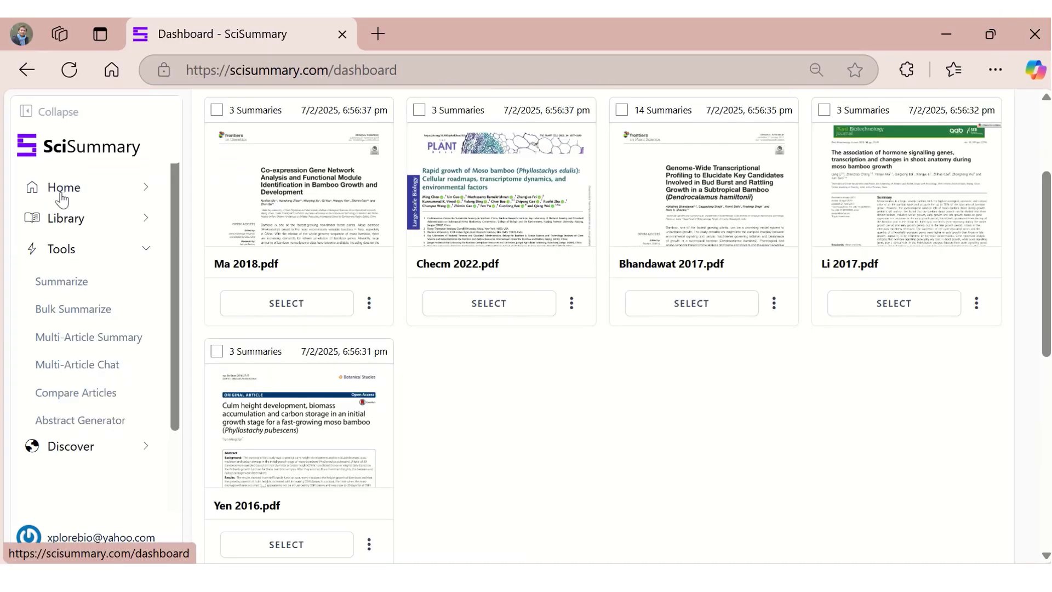
scroll(494, 383, "up", 2)
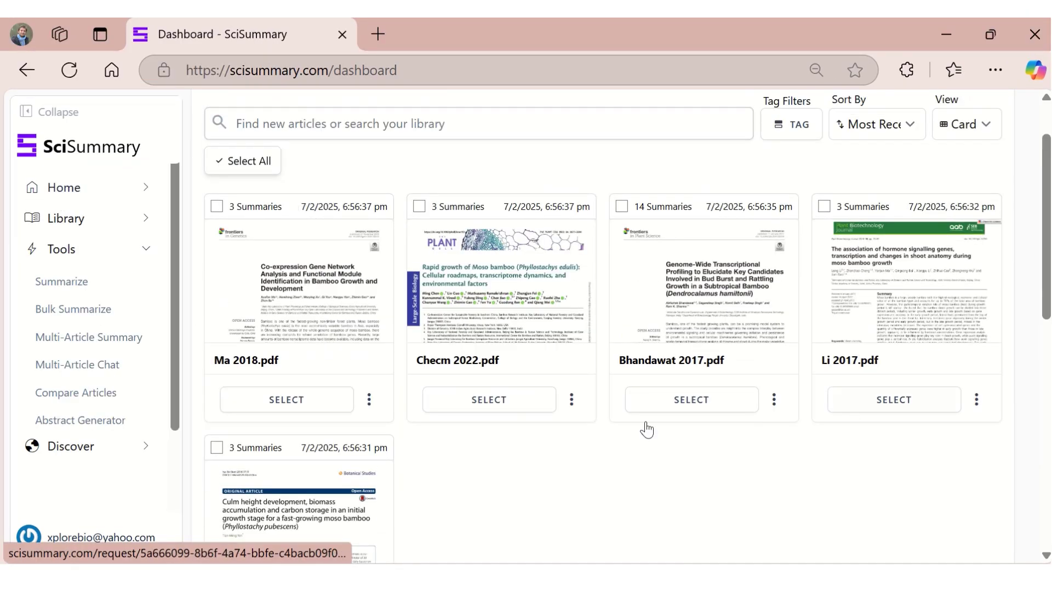
left_click(265, 163)
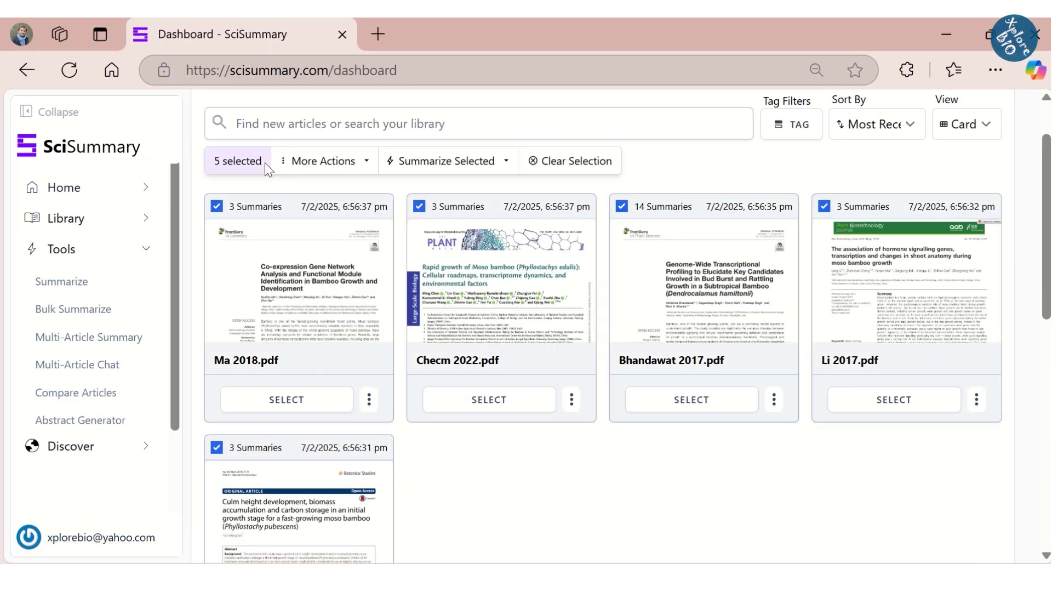
left_click(357, 162)
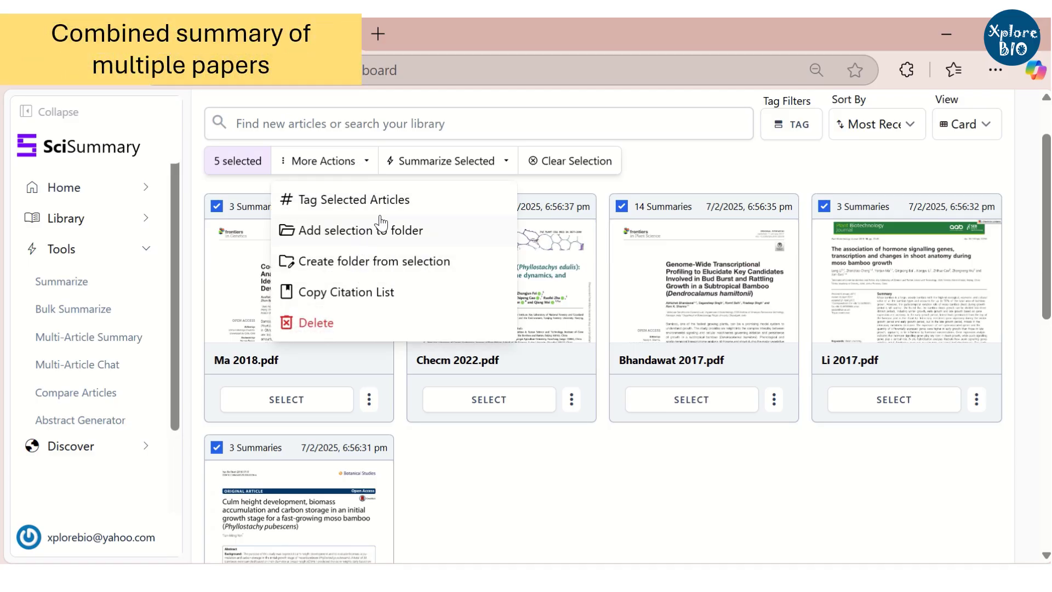
left_click(498, 163)
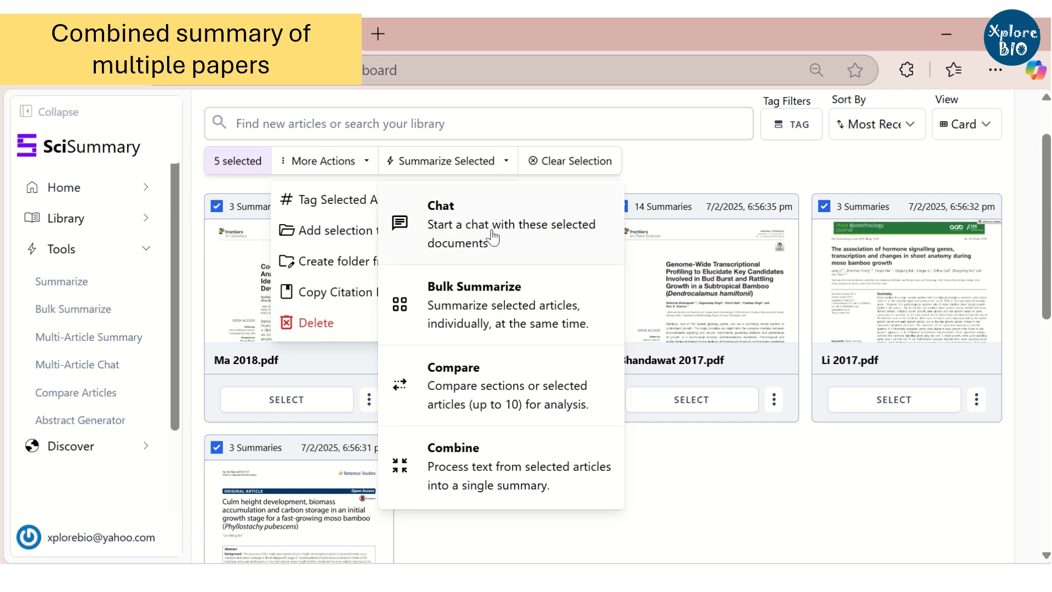
- Start a Combine summary of the five selected papers at Short length
left_click(505, 481)
left_click(176, 217)
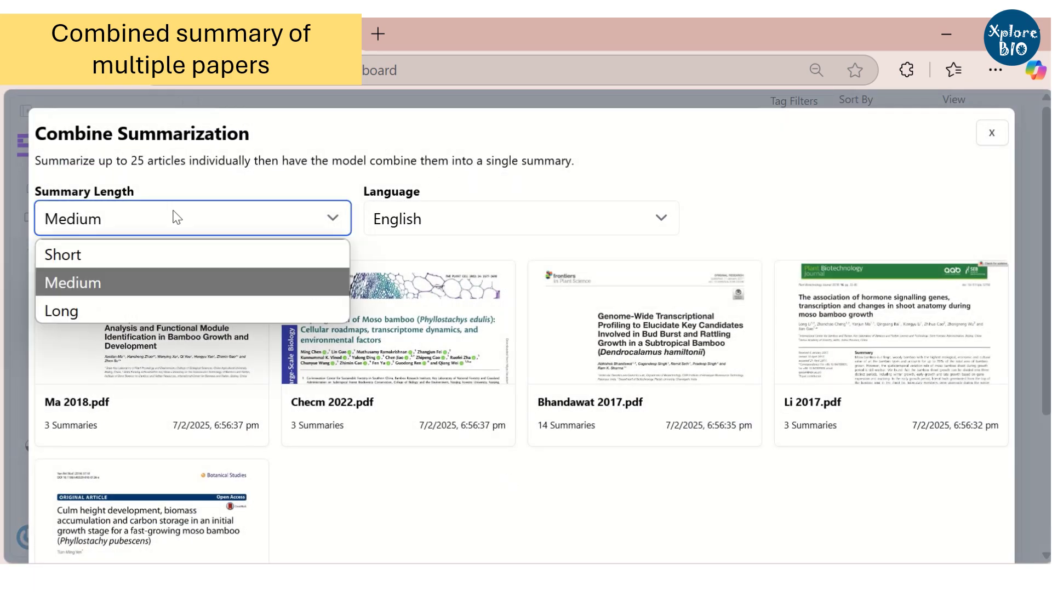
left_click(156, 252)
scroll(575, 222, "down", 2)
scroll(574, 222, "down", 2)
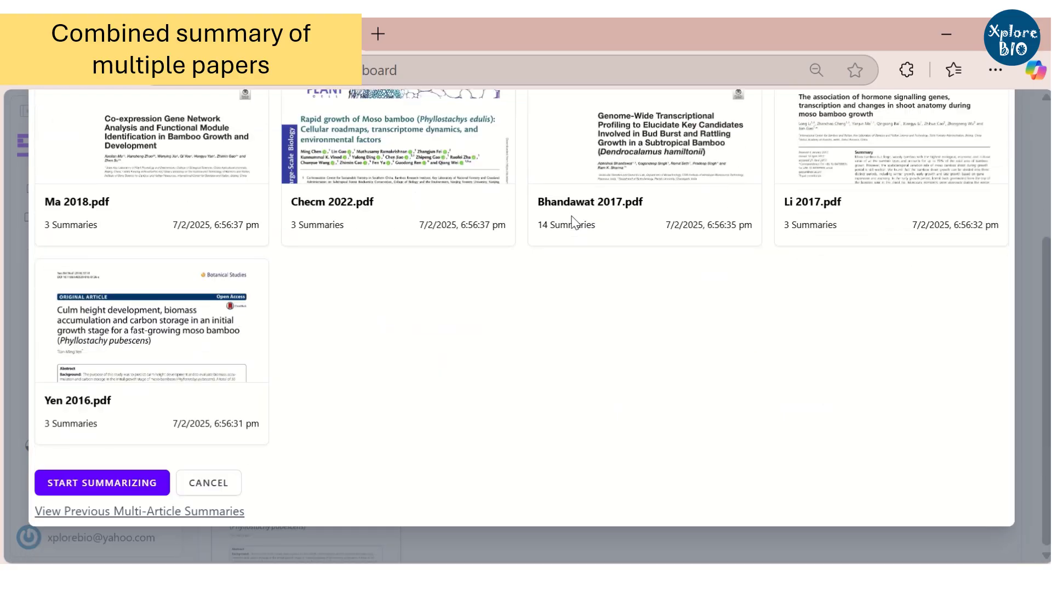
left_click(65, 493)
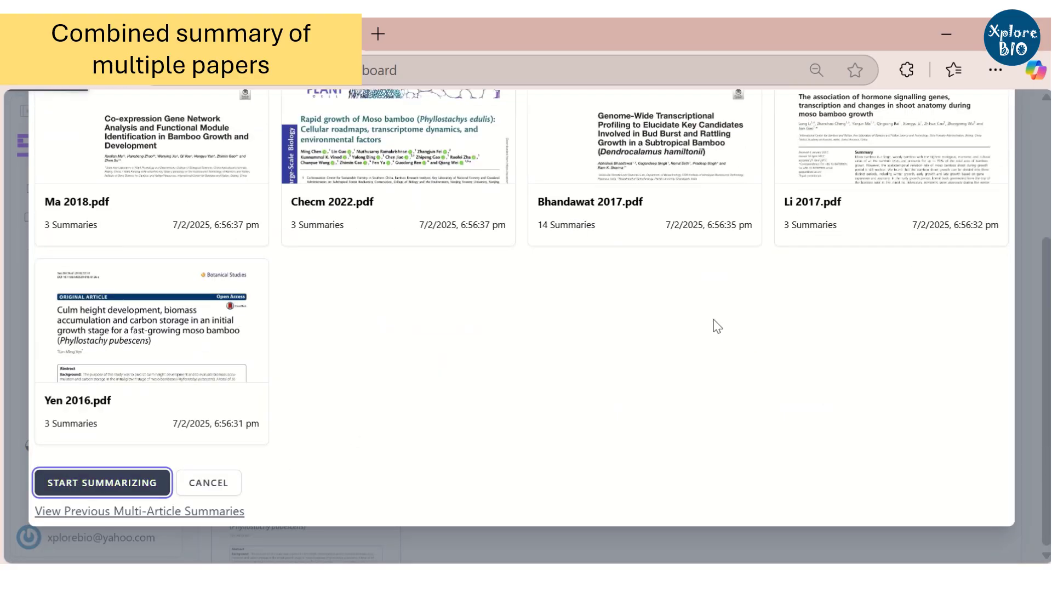
- Review the 'Combine Summary Of 5 Articles' title and Combined Summary heading
scroll(731, 364, "up", 2)
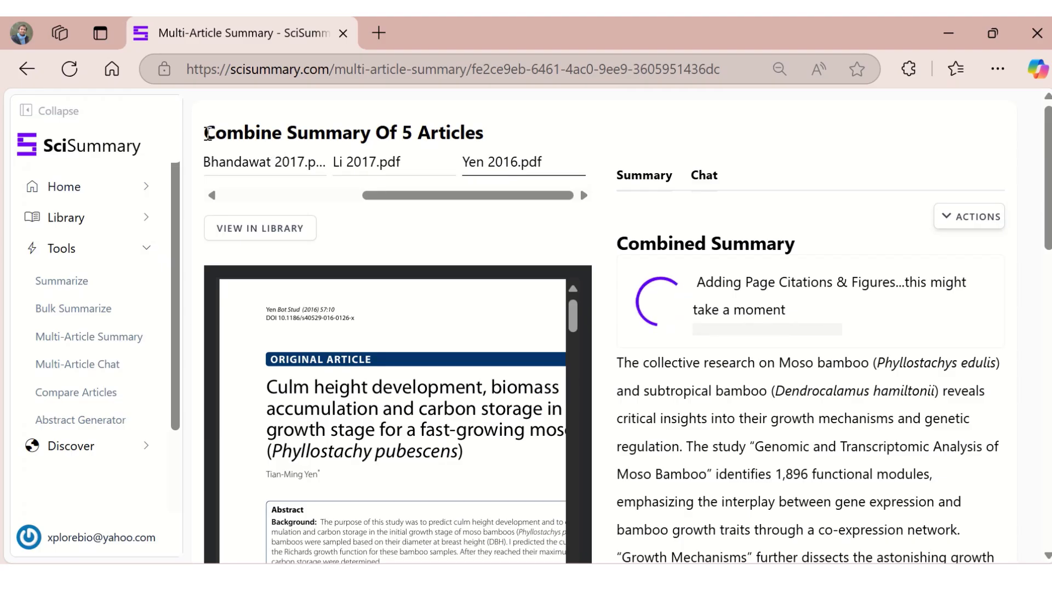
left_click_drag(208, 133, 483, 133)
scroll(383, 195, "left", 1)
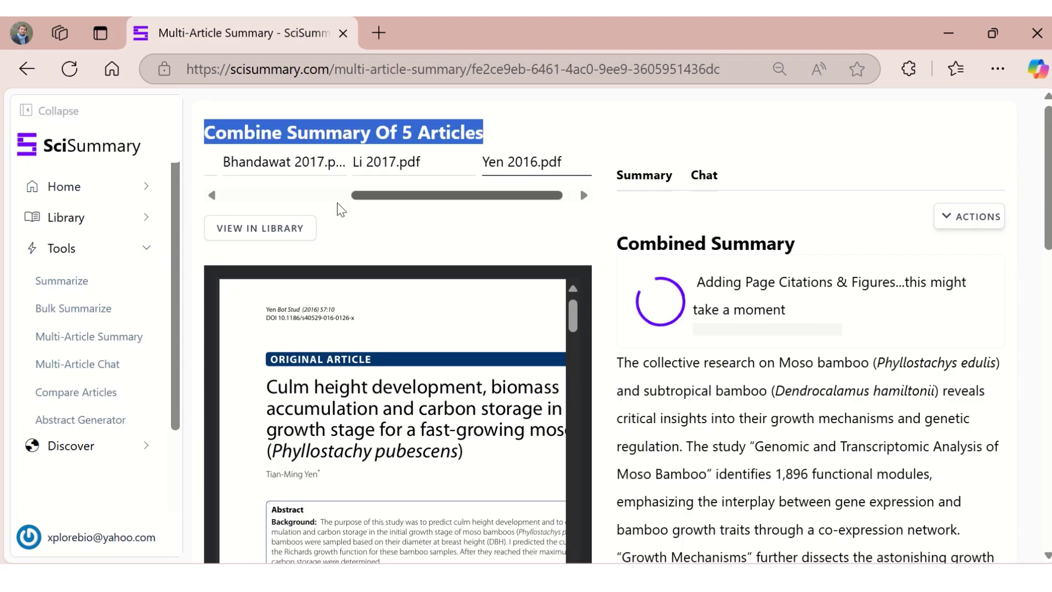
scroll(340, 209, "left", 3)
scroll(339, 209, "right", 2)
left_click_drag(618, 243, 801, 245)
left_click(815, 244)
scroll(815, 241, "down", 3)
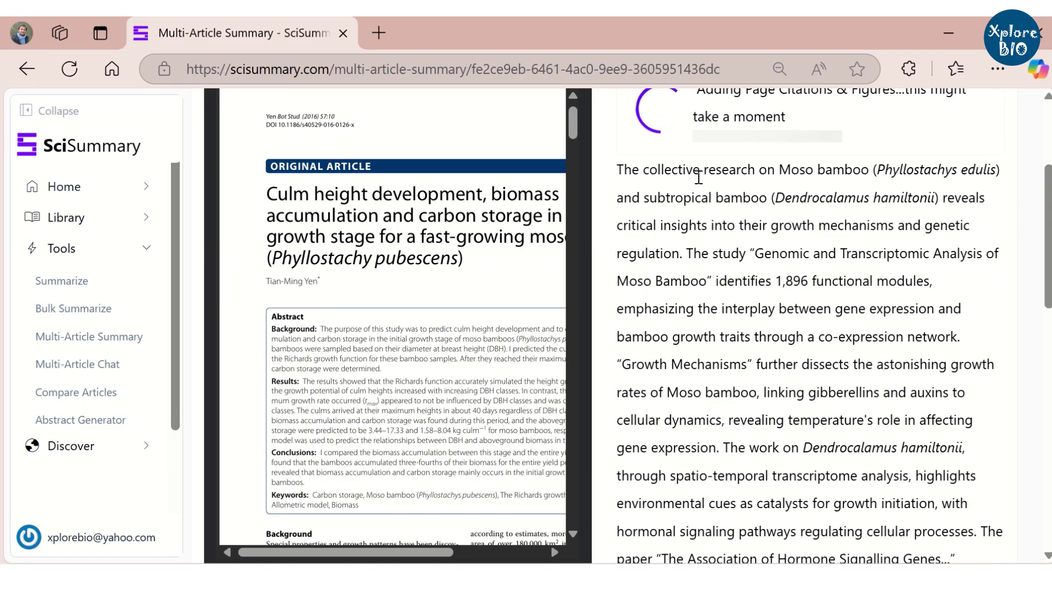
- Read the combined summary from its opening line to its concluding sentences
left_click_drag(649, 170, 974, 170)
left_click_drag(769, 198, 932, 199)
left_click(809, 230)
left_click_drag(647, 225, 680, 253)
left_click(816, 270)
scroll(817, 268, "down", 3)
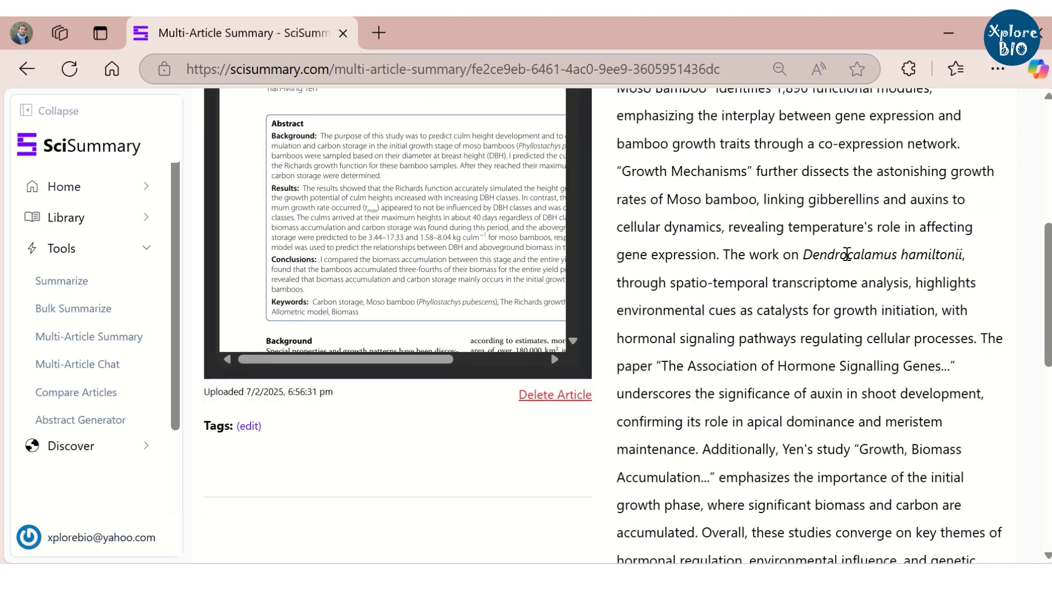
left_click_drag(803, 254, 874, 255)
scroll(876, 258, "down", 3)
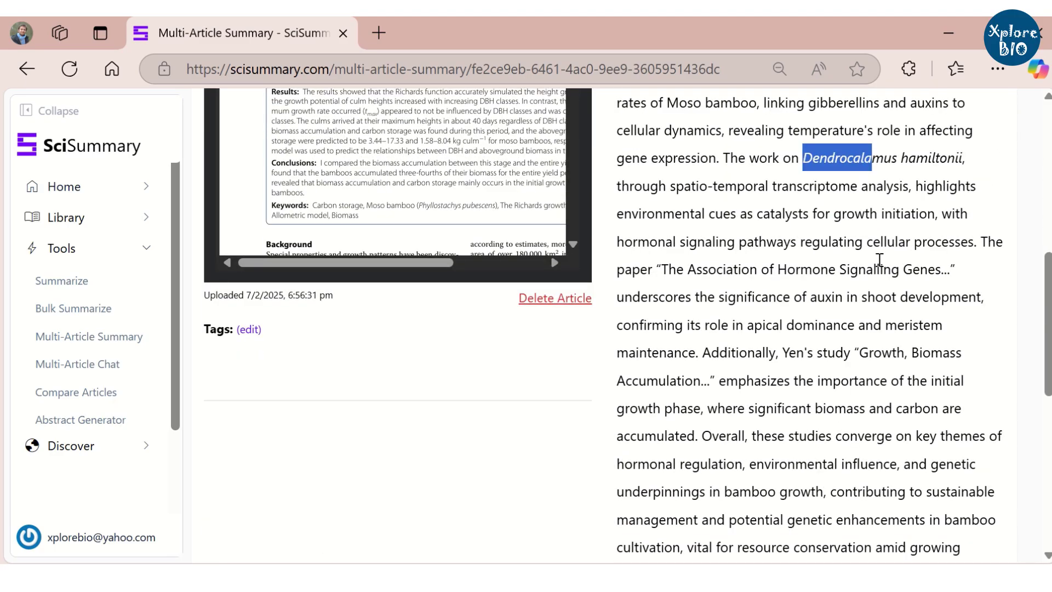
left_click_drag(728, 340, 952, 426)
left_click(914, 433)
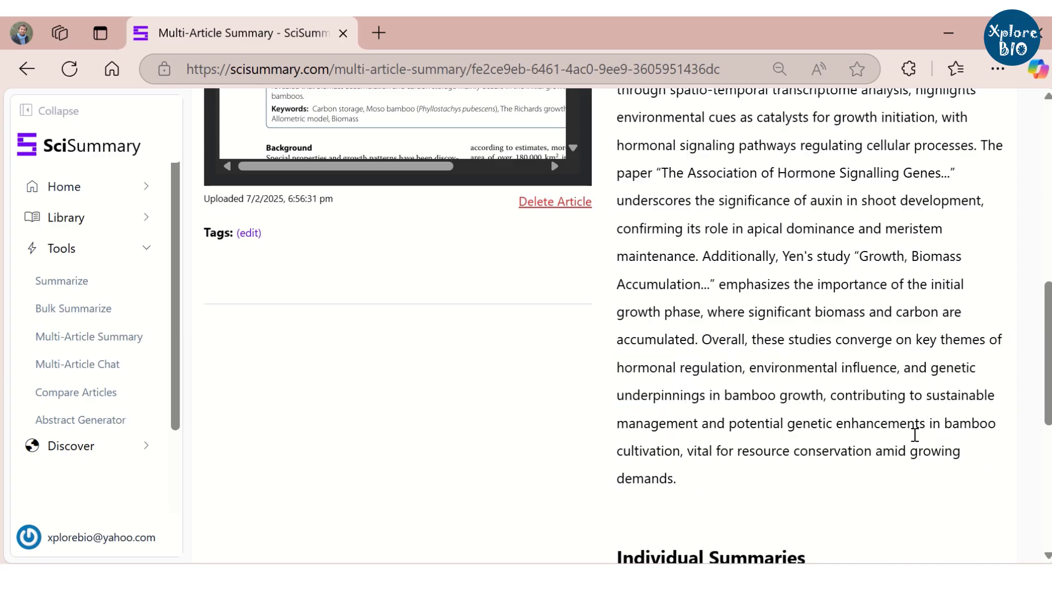
scroll(874, 404, "down", 6)
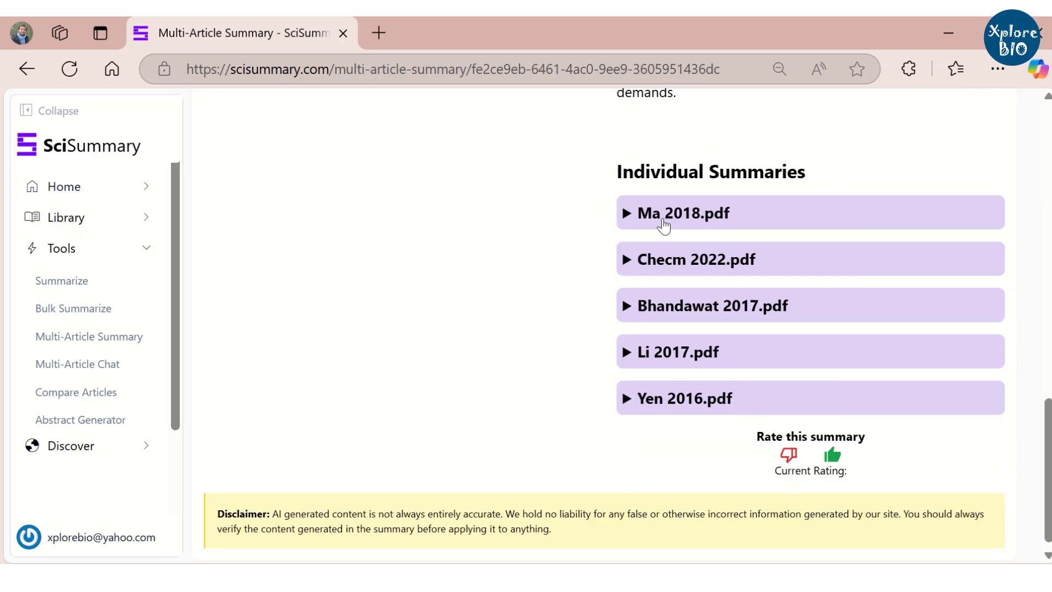
- Expand the Ma 2018.pdf and Checm 2022.pdf individual summaries
left_click(634, 219)
left_click(634, 219)
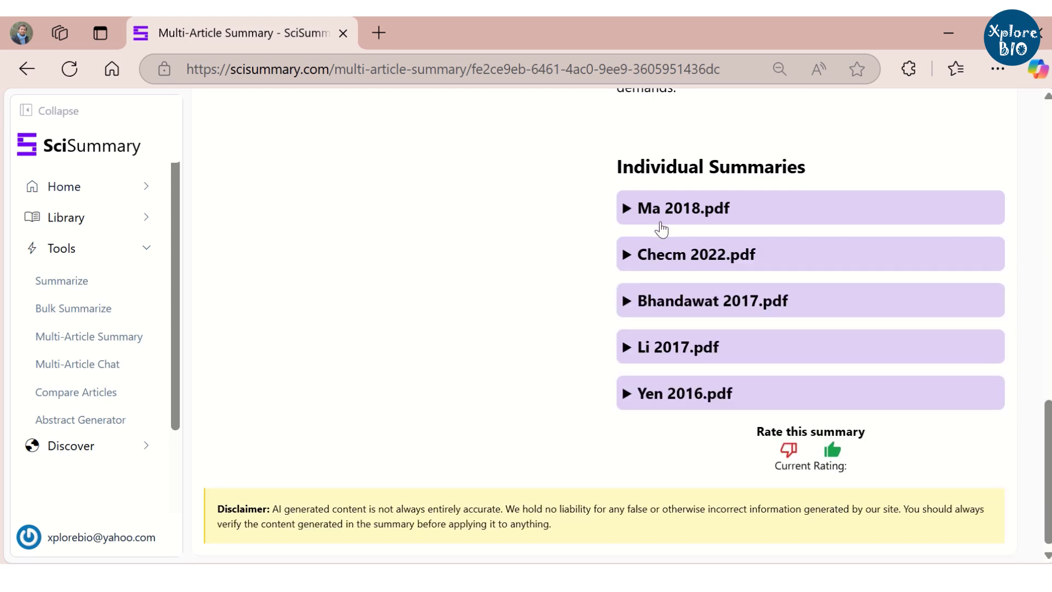
left_click(741, 245)
scroll(800, 248, "down", 5)
scroll(800, 248, "down", 6)
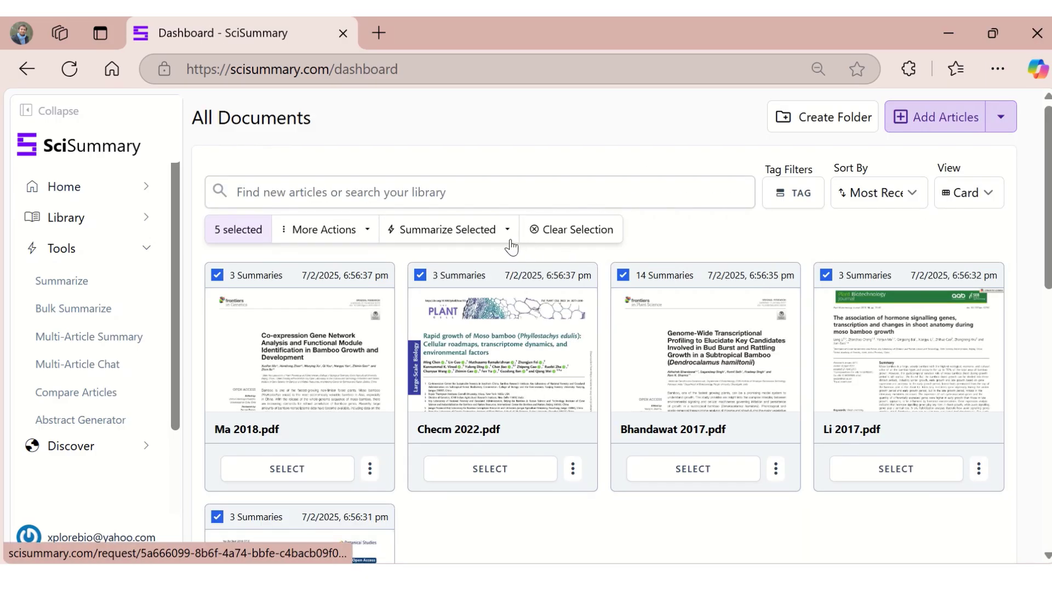
- Set up a Compare summary of the five papers focused on 'environmental signalling and growth'
left_click(493, 233)
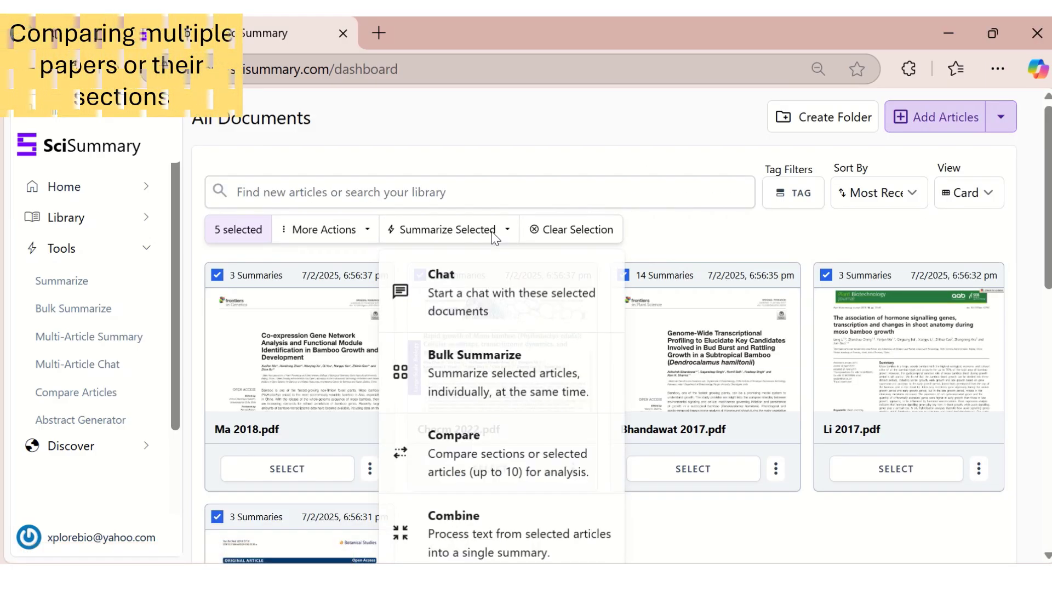
left_click(500, 458)
left_click(747, 241)
type("environmental signalling and growth")
scroll(519, 293, "down", 7)
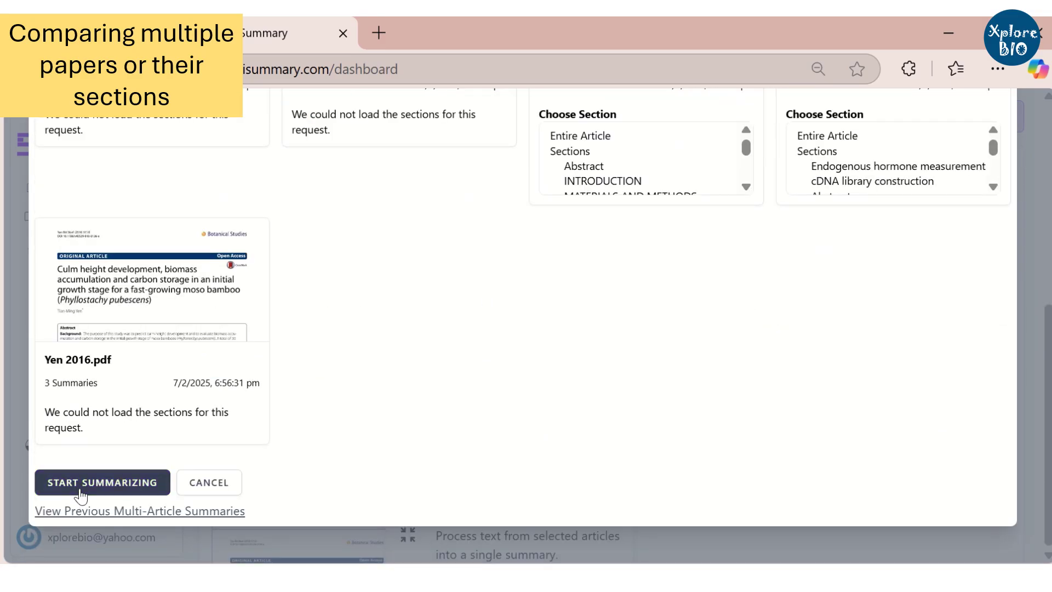
- Start the comparison and scroll the multi-article summary down to Individual Summaries
left_click(81, 493)
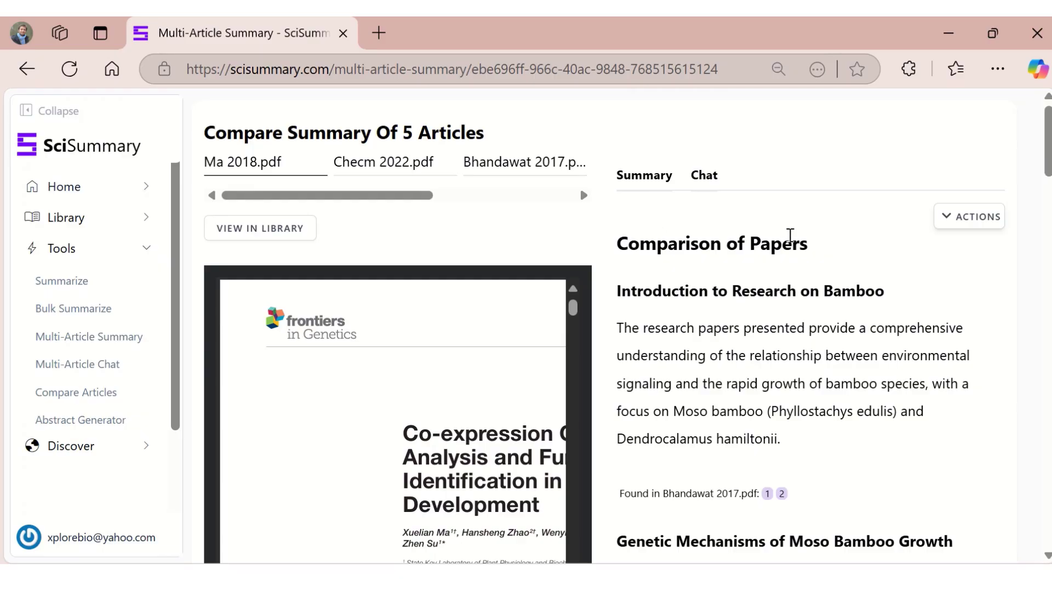
scroll(712, 299, "down", 8)
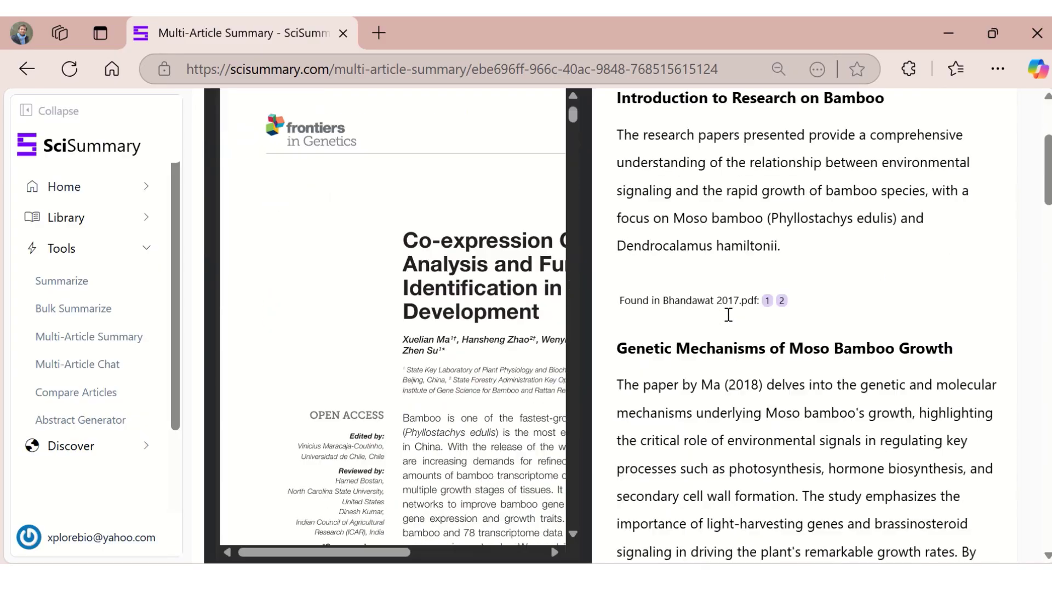
scroll(717, 306, "down", 3)
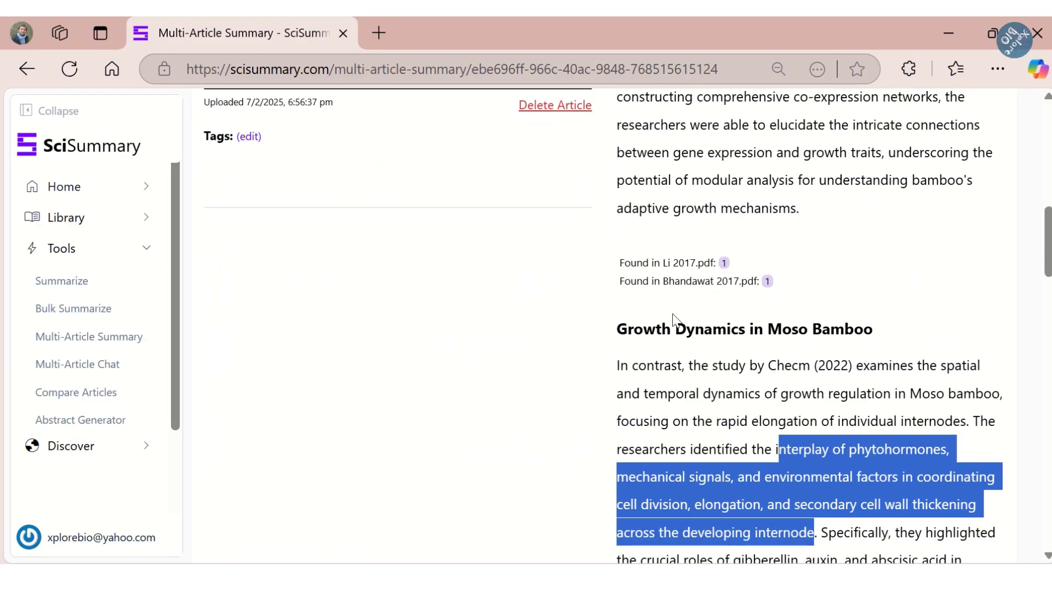
scroll(767, 307, "down", 3)
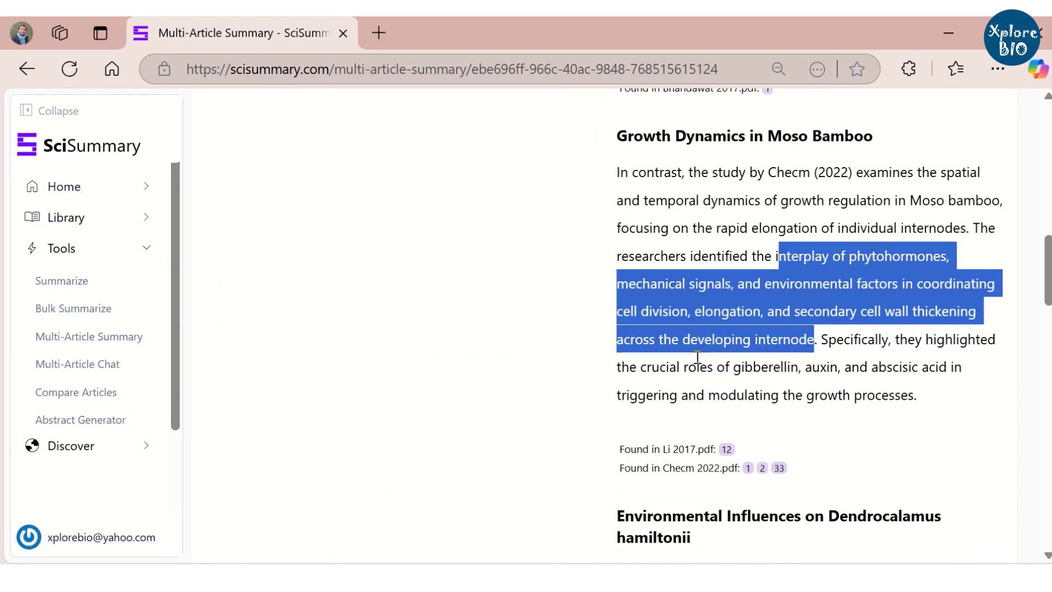
scroll(803, 340, "down", 6)
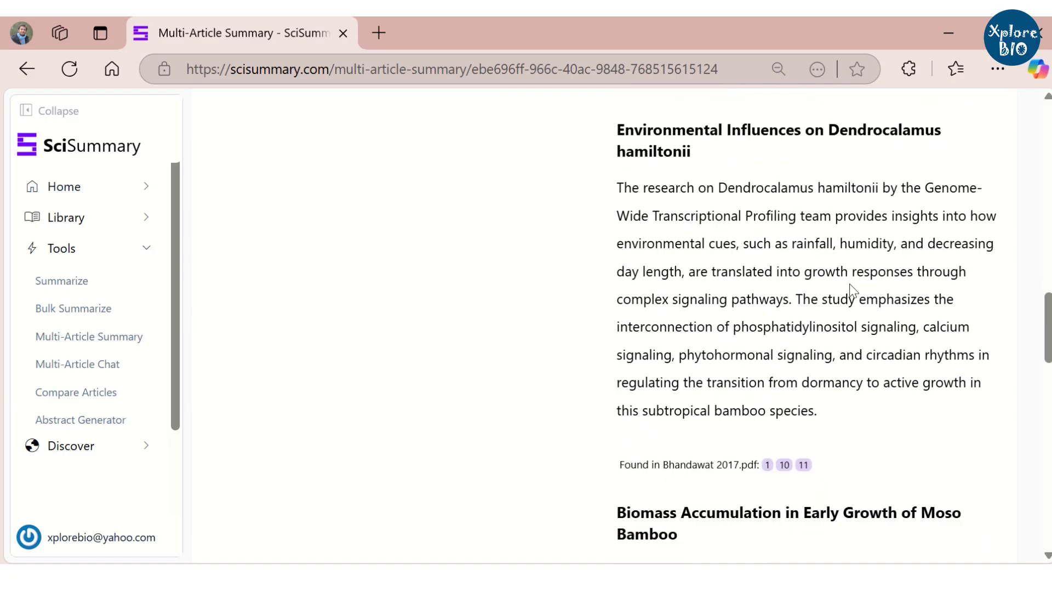
left_click_drag(696, 331, 850, 425)
left_click(850, 422)
scroll(850, 416, "down", 5)
scroll(849, 414, "down", 10)
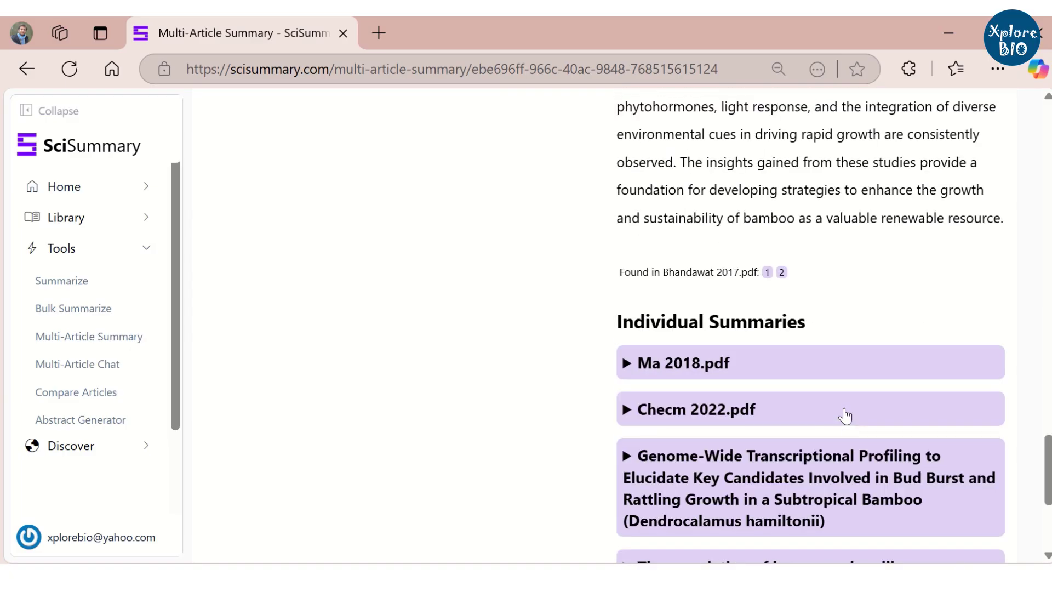
scroll(840, 414, "up", 5)
- Start a multi-article chat with all five bamboo papers selected from the library
left_click_drag(614, 195, 667, 213)
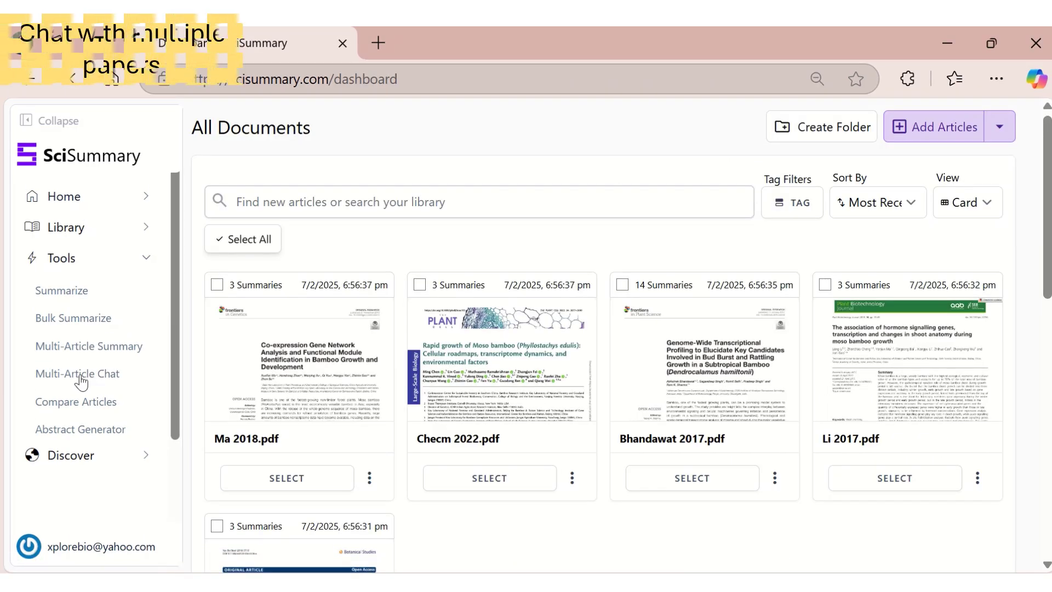
left_click(81, 378)
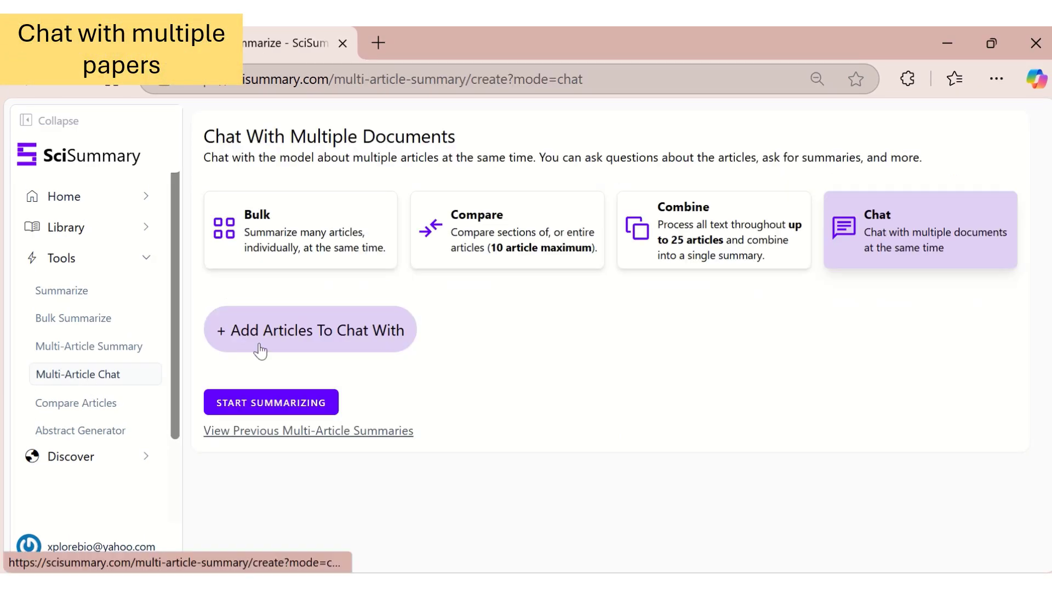
left_click(316, 345)
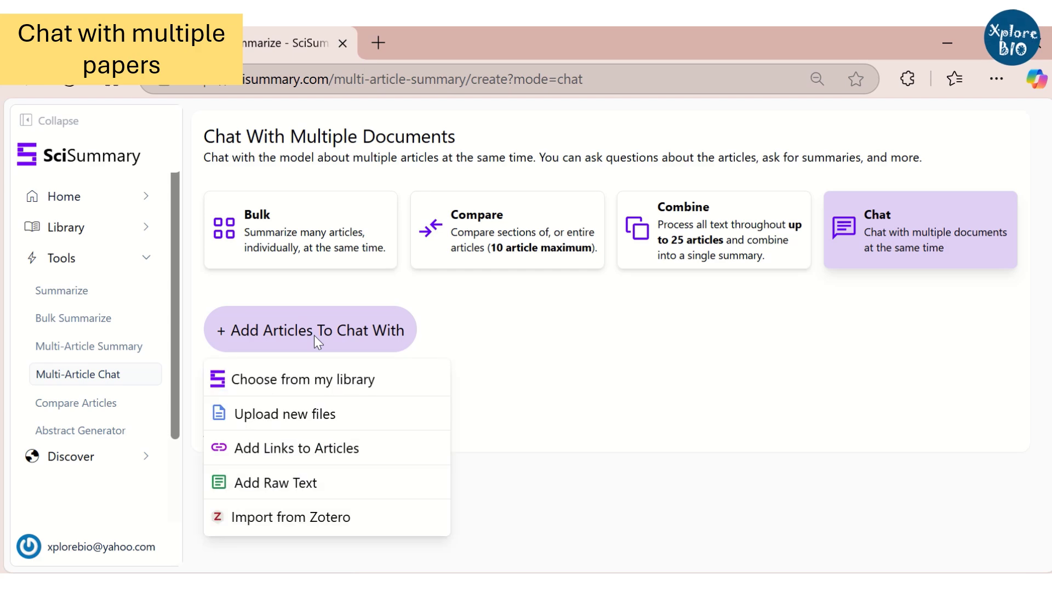
left_click(309, 383)
left_click(246, 254)
scroll(481, 308, "down", 3)
scroll(481, 308, "down", 1)
left_click(812, 521)
scroll(318, 362, "down", 6)
left_click(295, 516)
- Highlight the answer's explanation of calmodulin's role and signaling interactions in bamboo growth
scroll(662, 434, "up", 5)
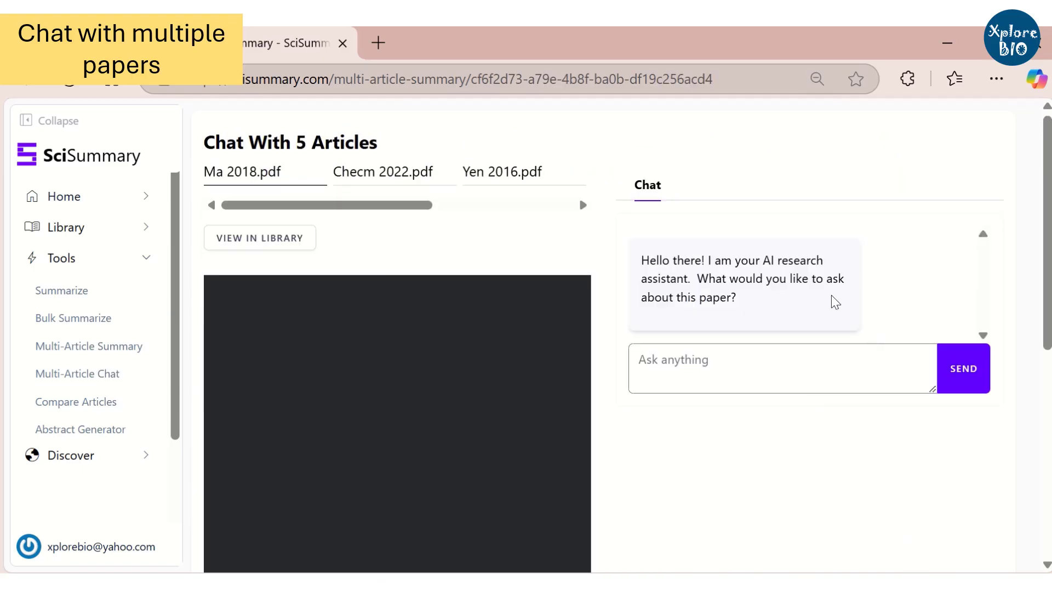
left_click_drag(340, 208, 543, 207)
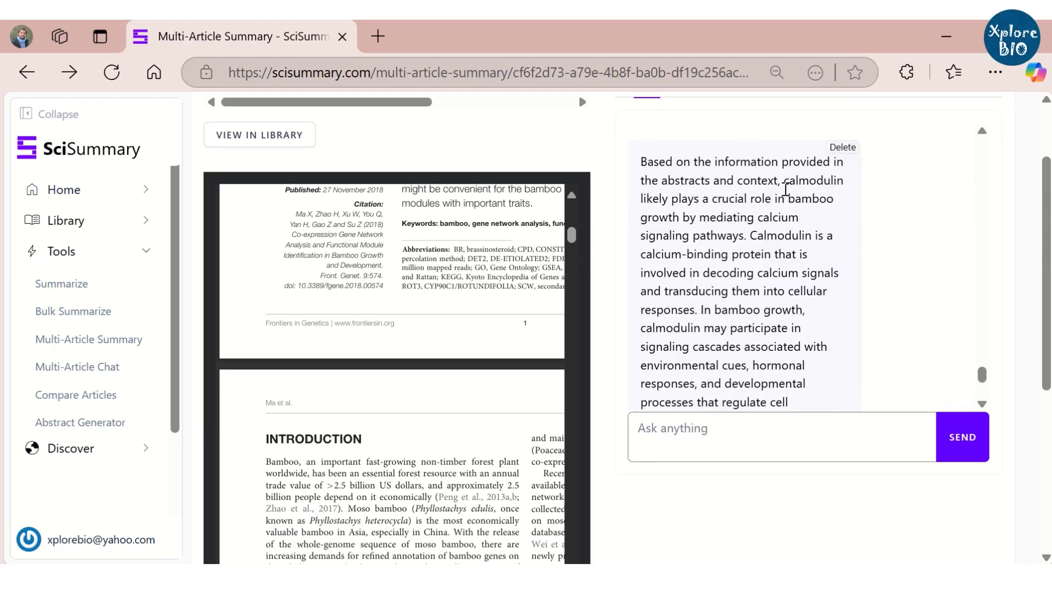
left_click_drag(784, 181, 800, 272)
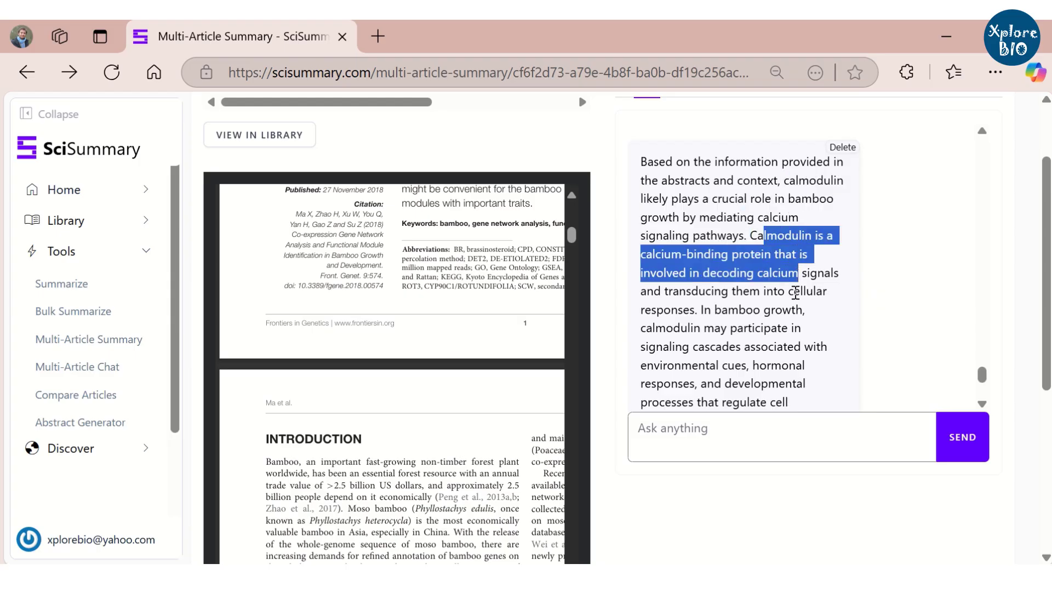
scroll(733, 345, "down", 2)
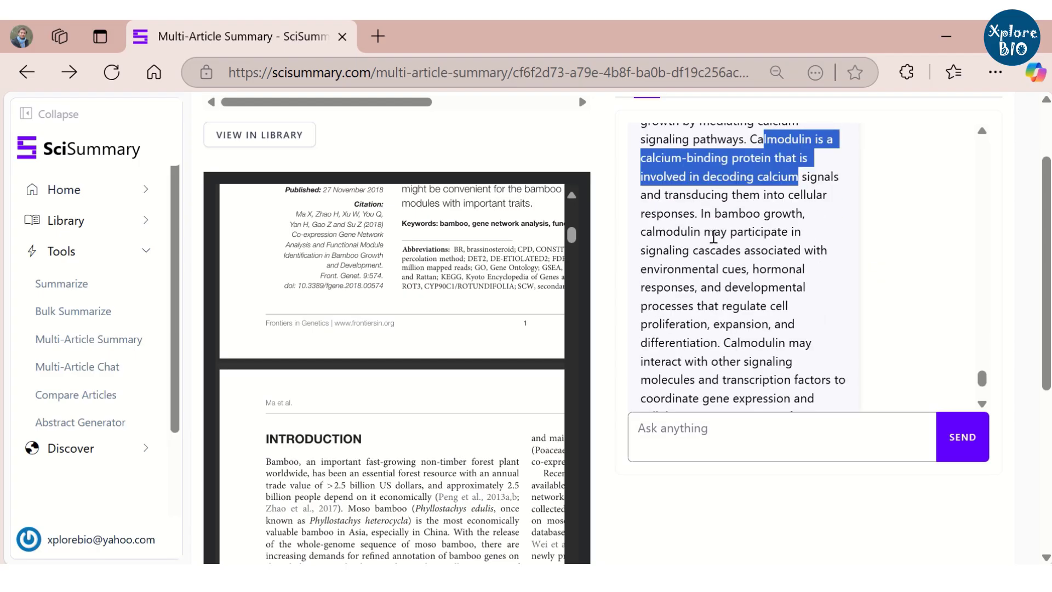
scroll(732, 277, "down", 2)
left_click_drag(727, 249, 775, 300)
scroll(776, 305, "down", 2)
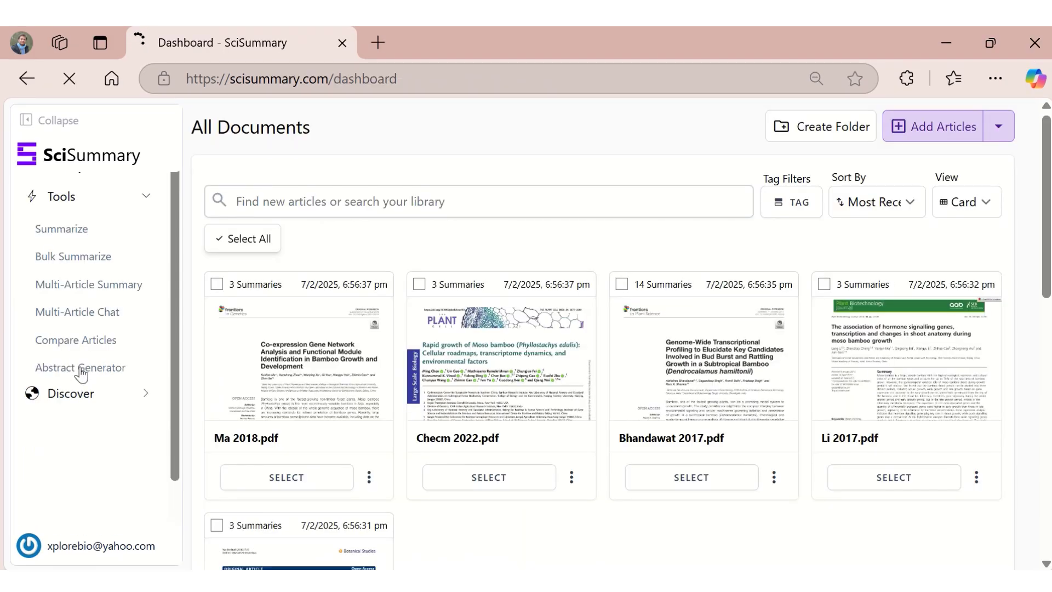
- Generate an abstract in the Abstract Generator from the paper's pasted raw text
left_click(80, 372)
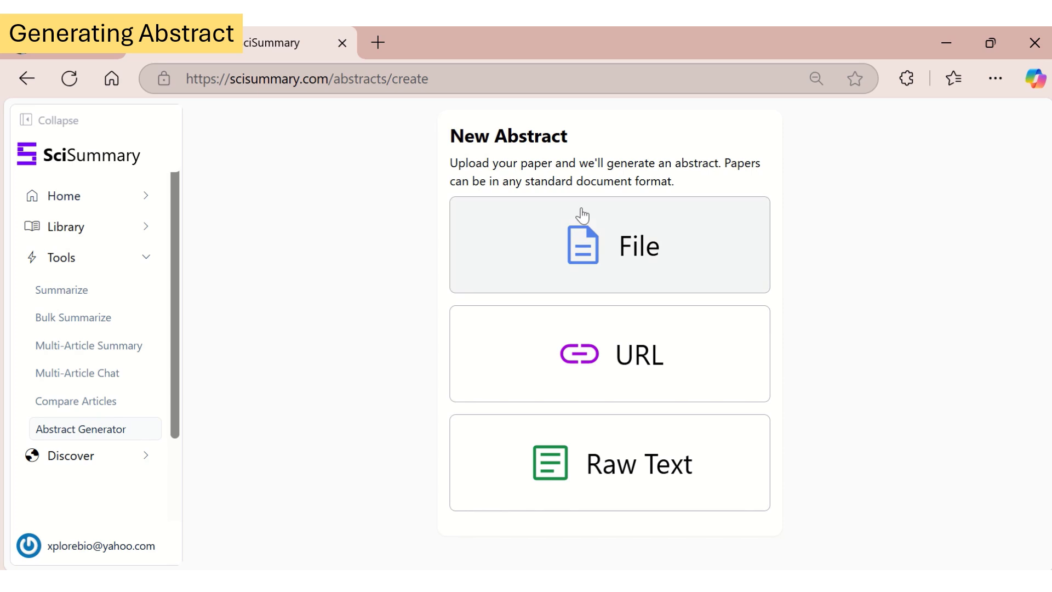
left_click(635, 479)
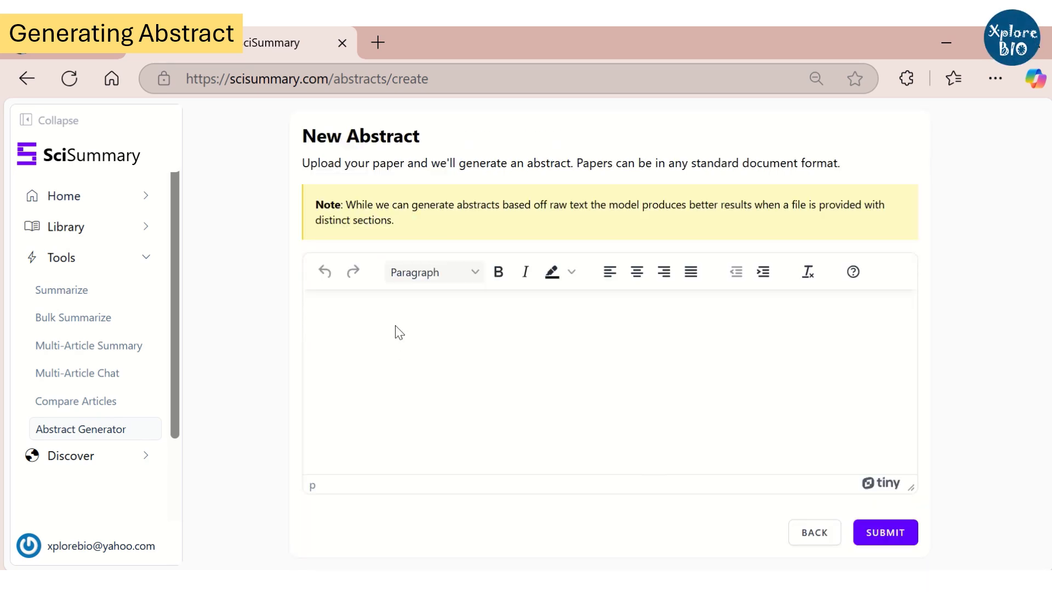
left_click(439, 333)
key("ctrl+v")
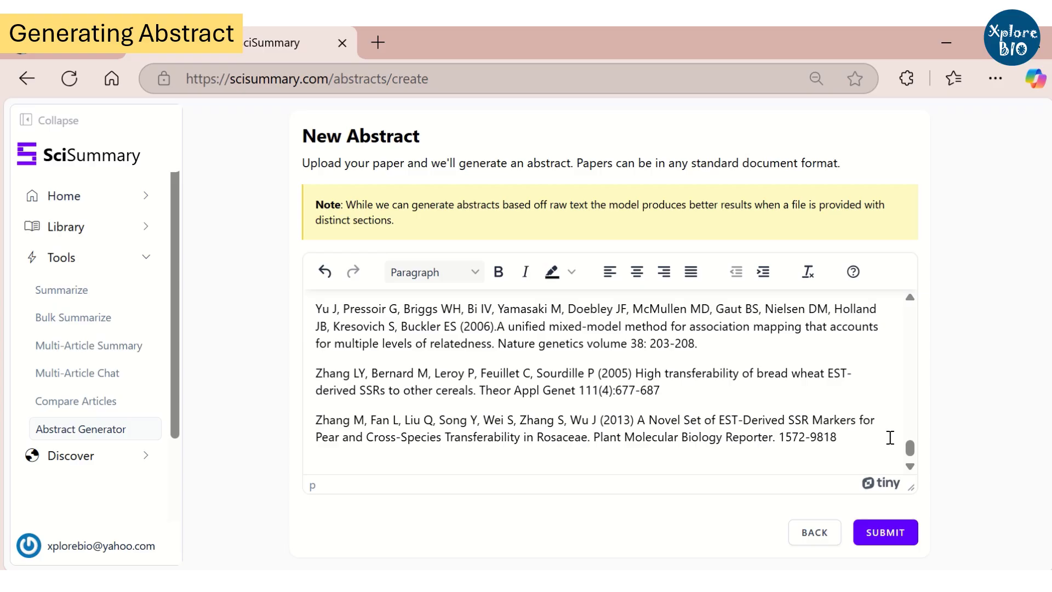
left_click(885, 532)
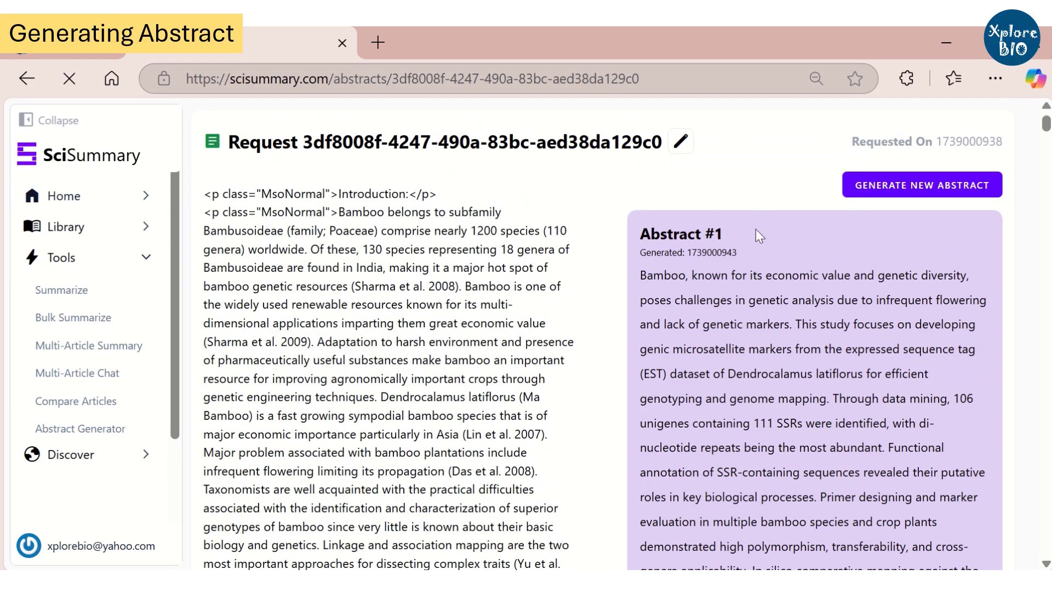
- Review Abstract #1 on bamboo genic microsatellite markers and open it for editing
scroll(755, 230, "down", 2)
scroll(815, 177, "down", 5)
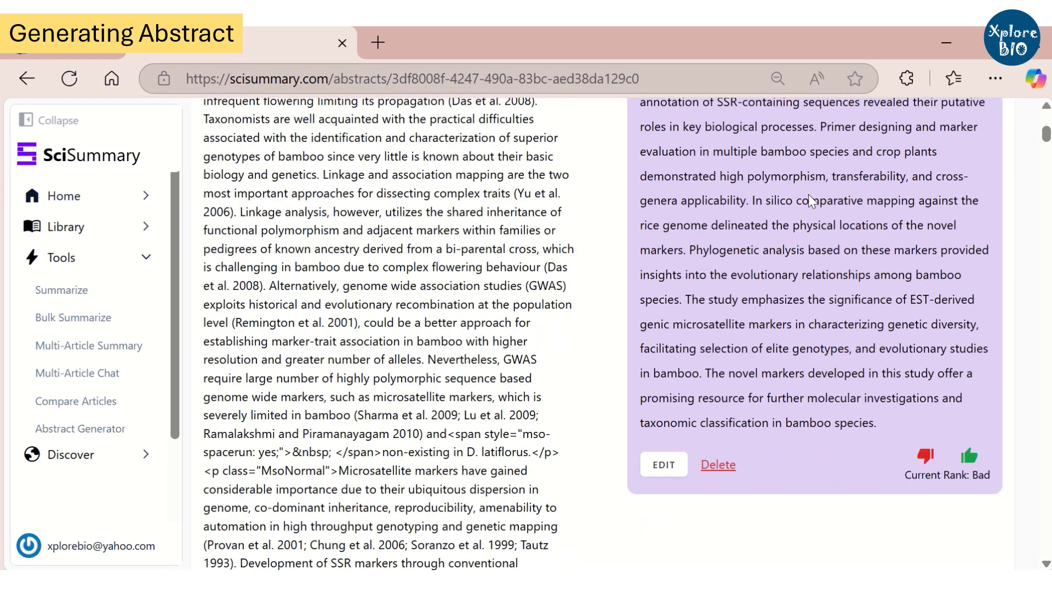
scroll(805, 207, "up", 5)
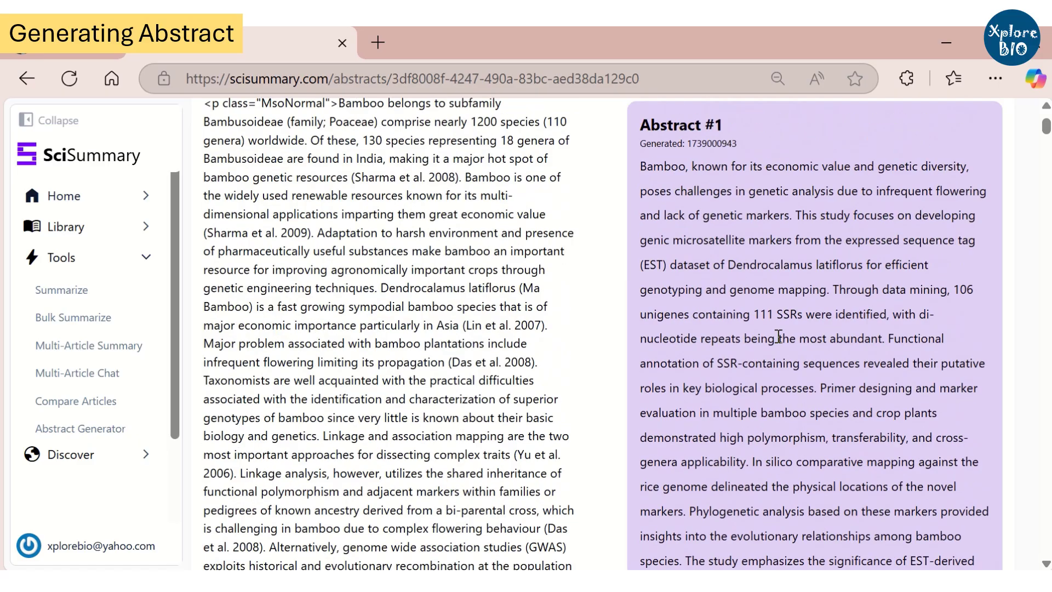
scroll(753, 237, "down", 7)
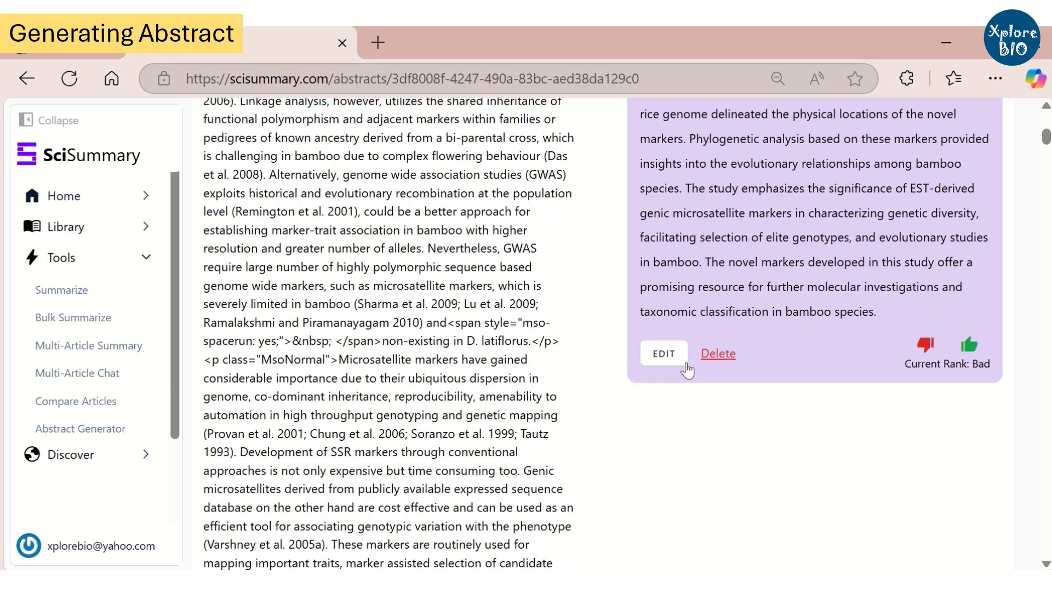
left_click(653, 357)
scroll(651, 326, "up", 2)
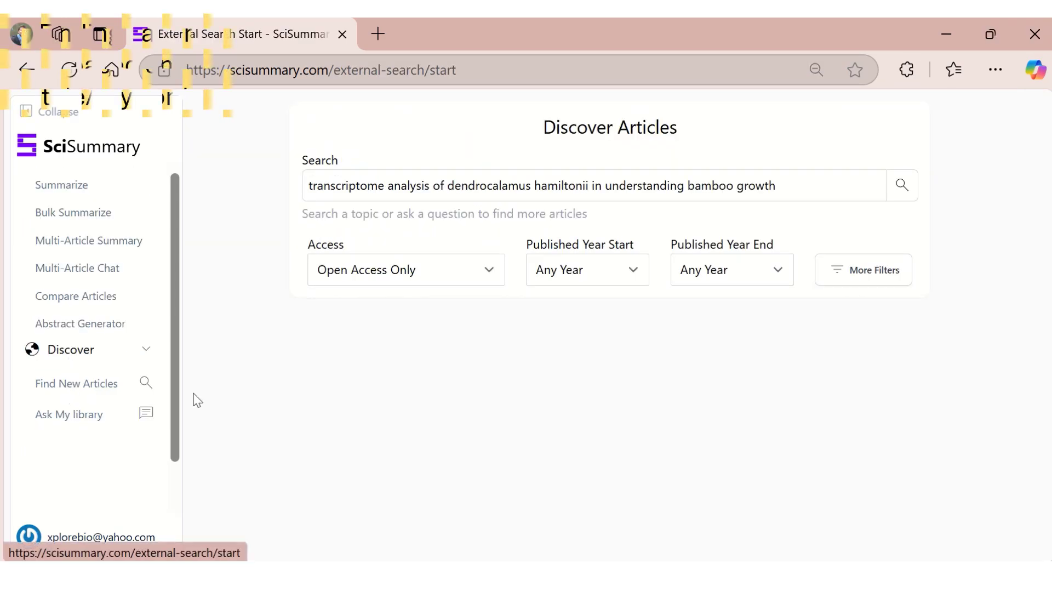
- Search for Dendrocalamus hamiltonii transcriptome articles and scroll through the related papers found
left_click(827, 187)
left_click(901, 186)
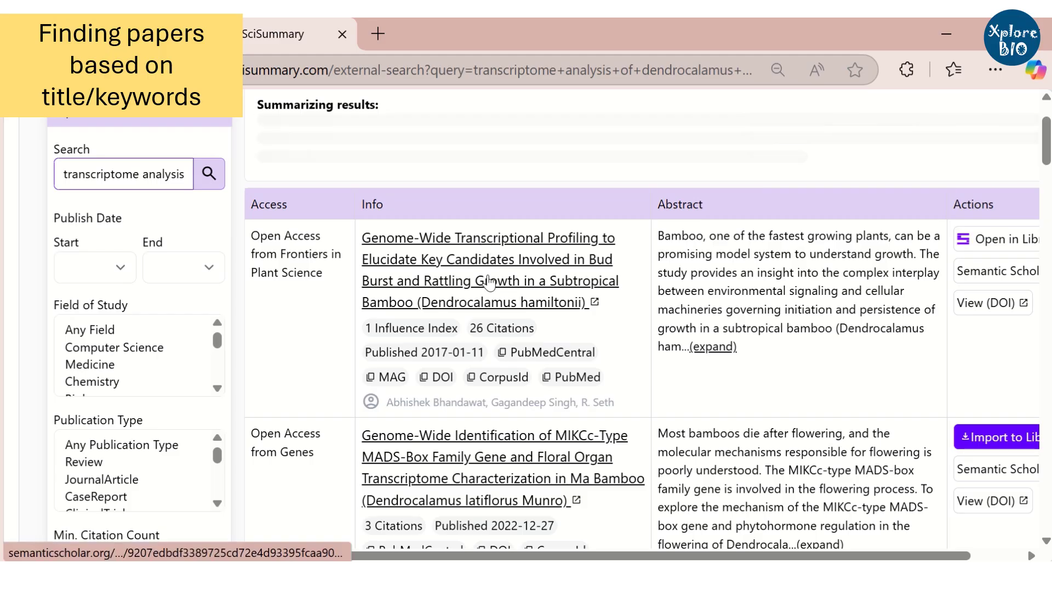
scroll(476, 241, "down", 2)
scroll(472, 238, "down", 4)
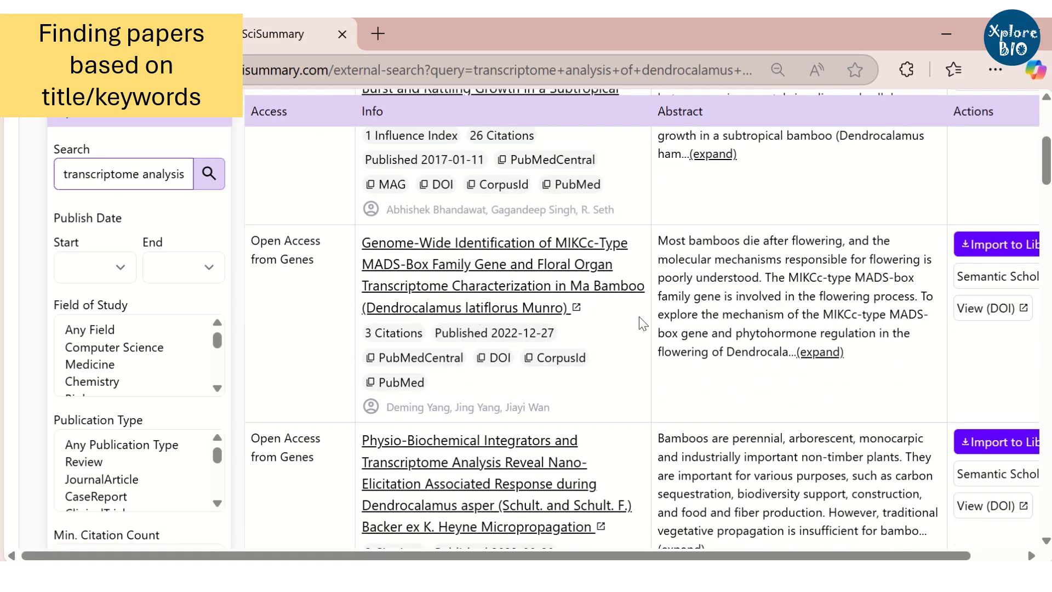
scroll(577, 410, "up", 6)
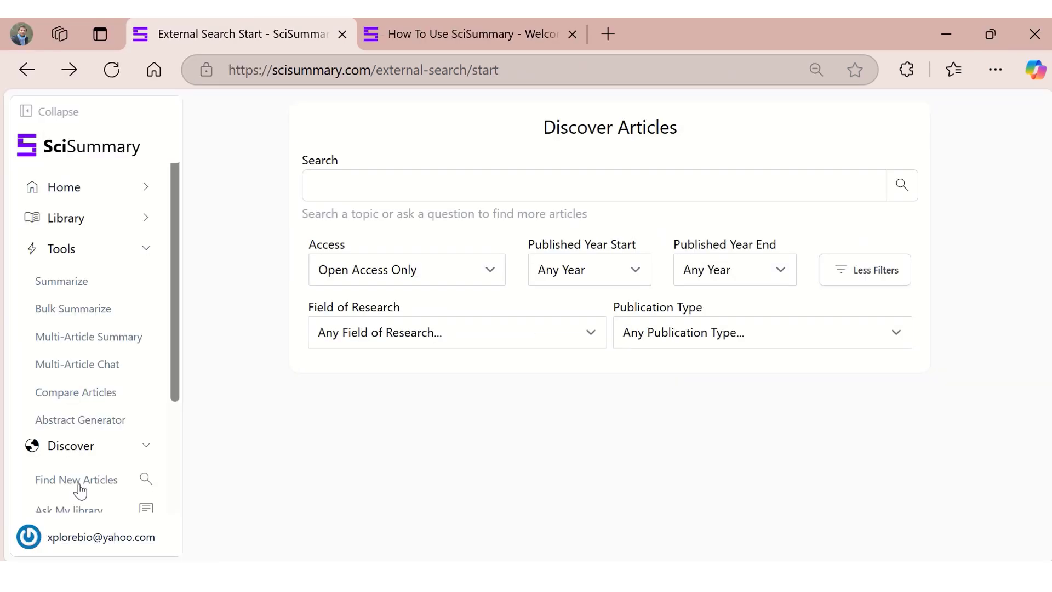
- Open the account menu to go to the SciSummary home page
scroll(77, 483, "down", 2)
left_click(96, 539)
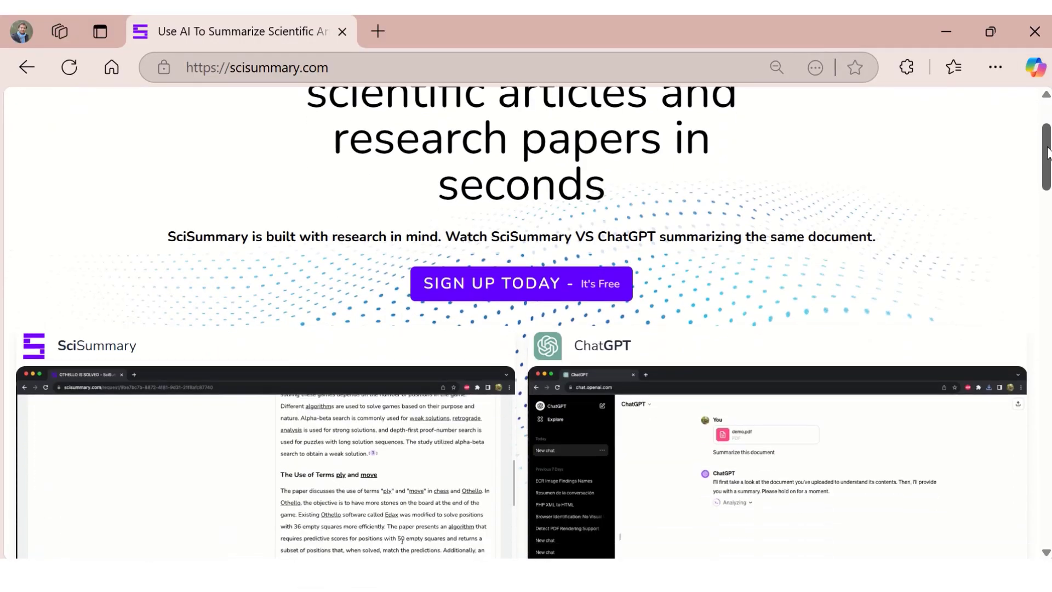
- Scroll to the Student, Free Trial and $6.99/mo or $34.99/yr Unlimited plans
left_click_drag(1047, 162, 1046, 450)
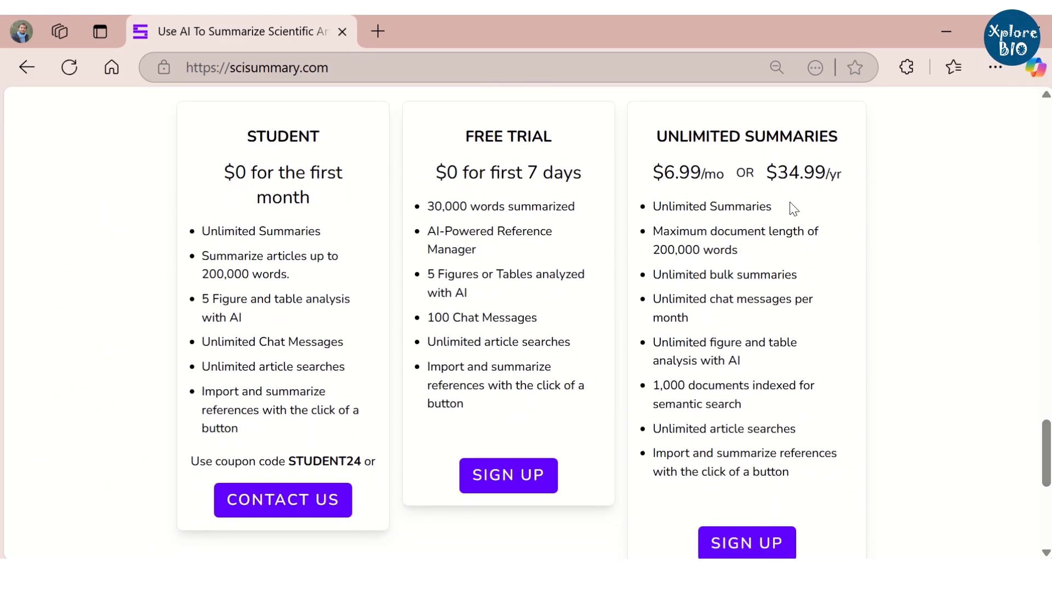